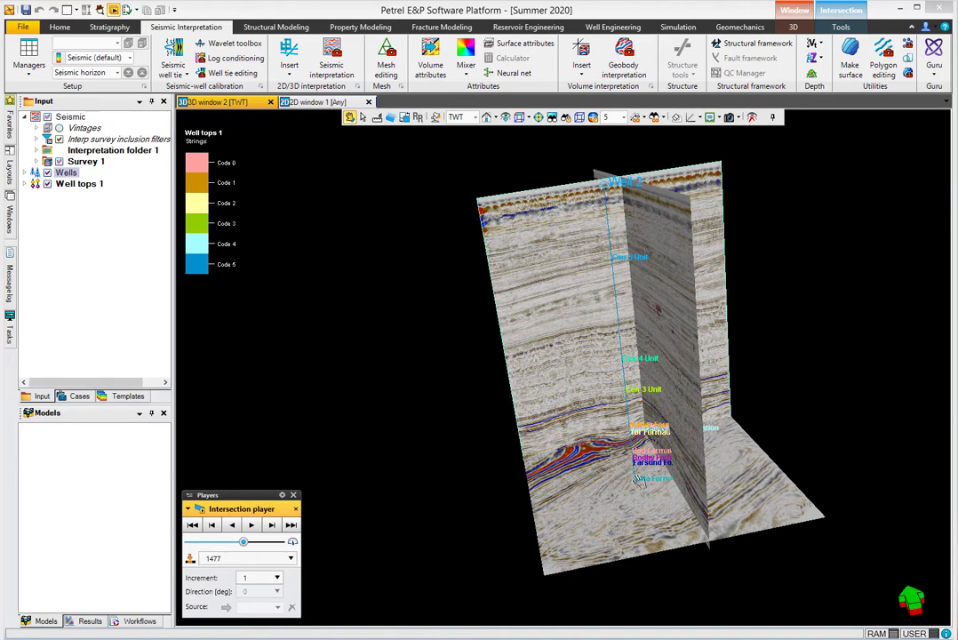
Set the intersection player's increment to 10 and step the crossline through the survey to 1397
{"action": "left_click_drag", "start_coordinate": [627, 479], "coordinate": [682, 478]}
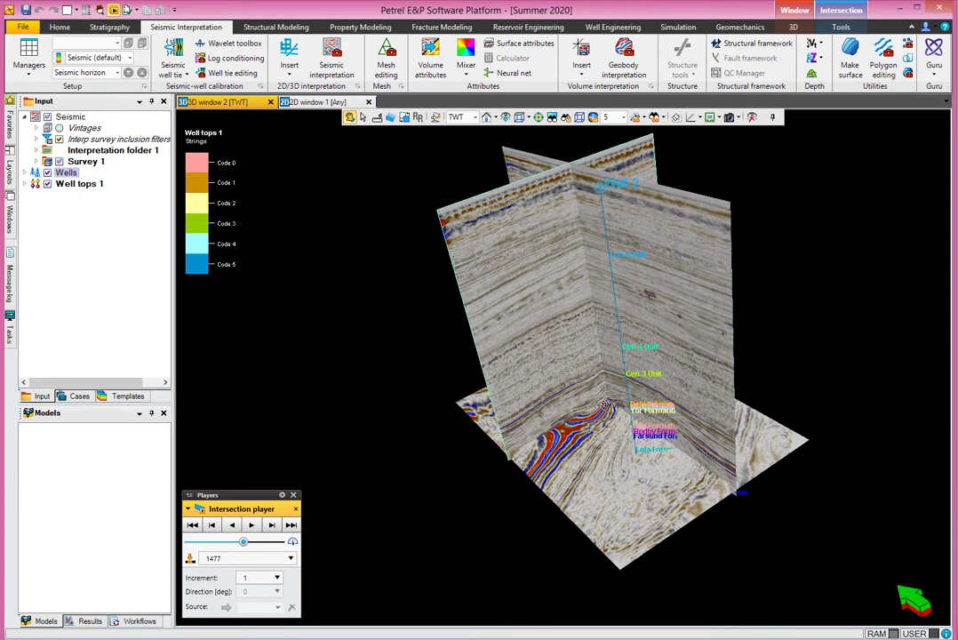
{"action": "left_click", "coordinate": [254, 578]}
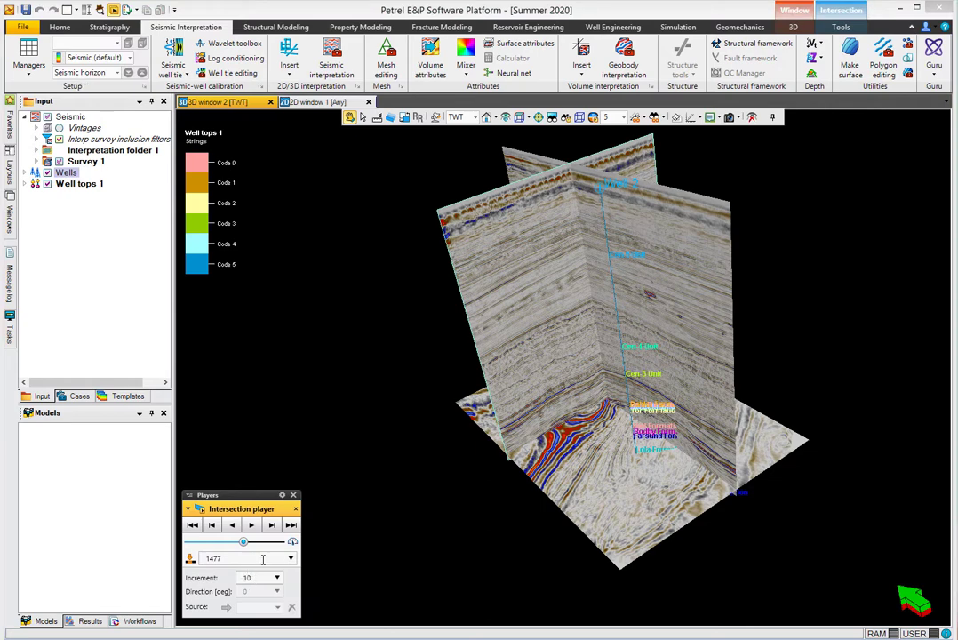
{"action": "left_click", "coordinate": [271, 525]}
{"action": "left_click", "coordinate": [272, 526]}
{"action": "left_click", "coordinate": [272, 527]}
{"action": "left_click", "coordinate": [211, 526]}
{"action": "left_click", "coordinate": [212, 529]}
{"action": "left_click", "coordinate": [213, 529]}
{"action": "left_click", "coordinate": [213, 528]}
{"action": "left_click", "coordinate": [212, 528]}
{"action": "left_click", "coordinate": [212, 528]}
{"action": "left_click", "coordinate": [212, 528]}
{"action": "left_click", "coordinate": [212, 529]}
{"action": "left_click", "coordinate": [212, 529]}
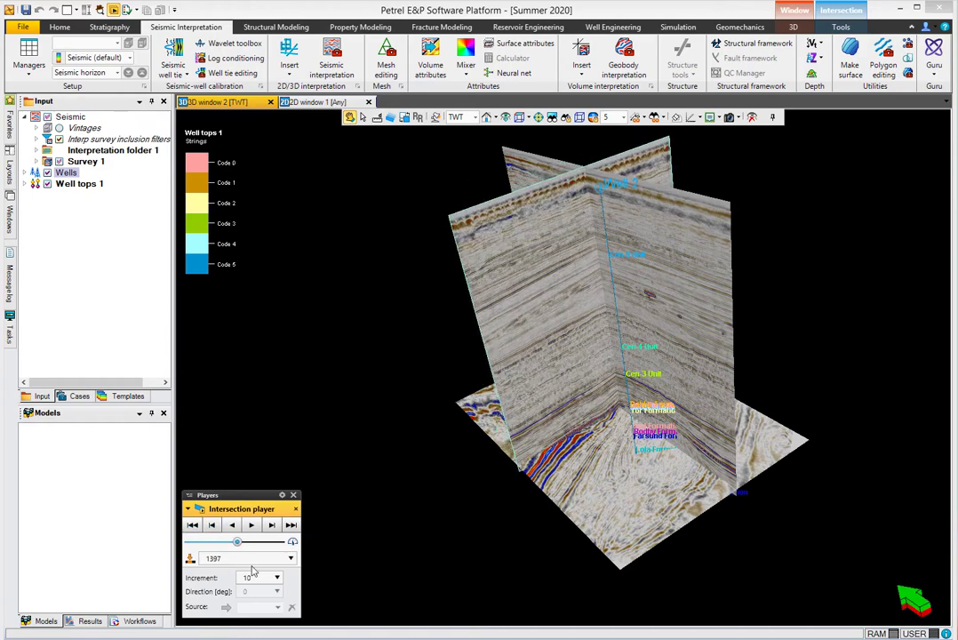
Set the player increment to 100 and move the crossline back to 1197
{"action": "type", "text": "100"}
{"action": "left_click", "coordinate": [212, 528]}
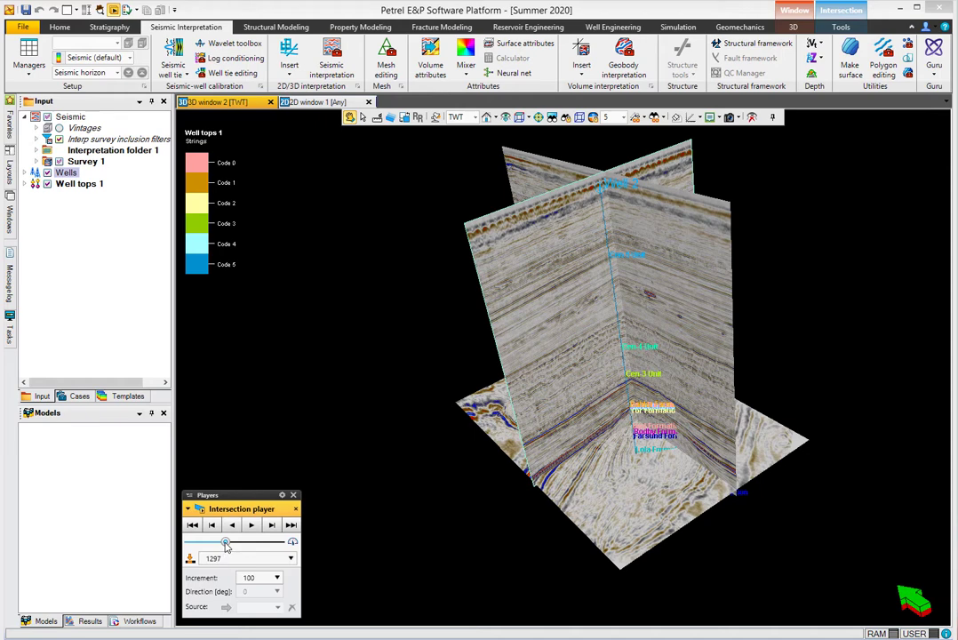
{"action": "left_click_drag", "start_coordinate": [223, 545], "coordinate": [218, 546]}
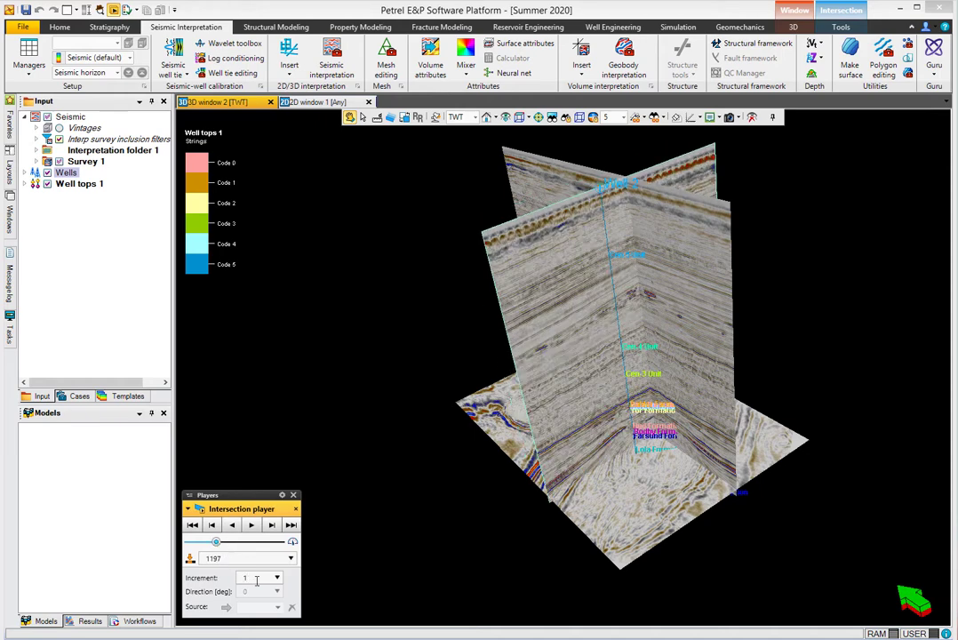
Move the crossline to 1097 and step it forward one line at a time to 1104
{"action": "left_click_drag", "start_coordinate": [215, 545], "coordinate": [214, 549]}
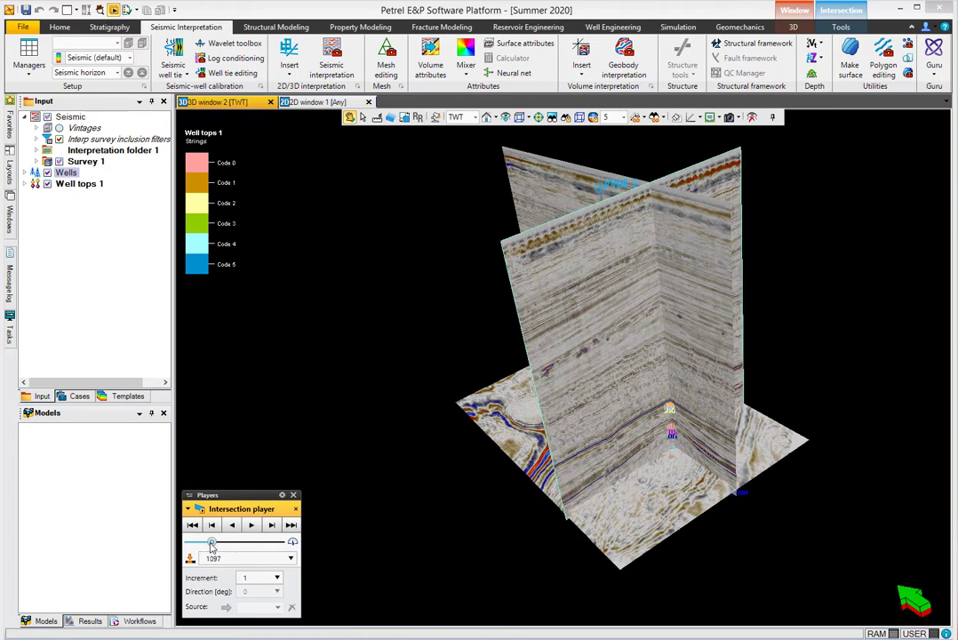
{"action": "left_click", "coordinate": [274, 529]}
{"action": "left_click", "coordinate": [275, 530]}
{"action": "left_click", "coordinate": [275, 530]}
{"action": "left_click", "coordinate": [275, 530]}
{"action": "left_click", "coordinate": [271, 525]}
{"action": "left_click", "coordinate": [272, 525]}
{"action": "left_click", "coordinate": [273, 526]}
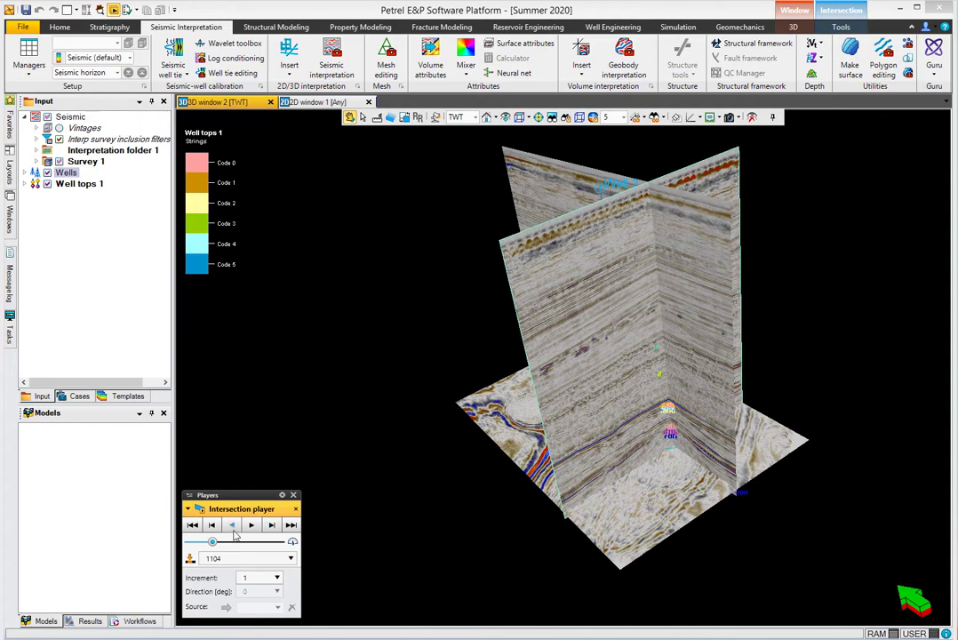
Move the crossline to the well path and fine-tune it in single-line steps to 1157
{"action": "left_click_drag", "start_coordinate": [212, 543], "coordinate": [217, 546]}
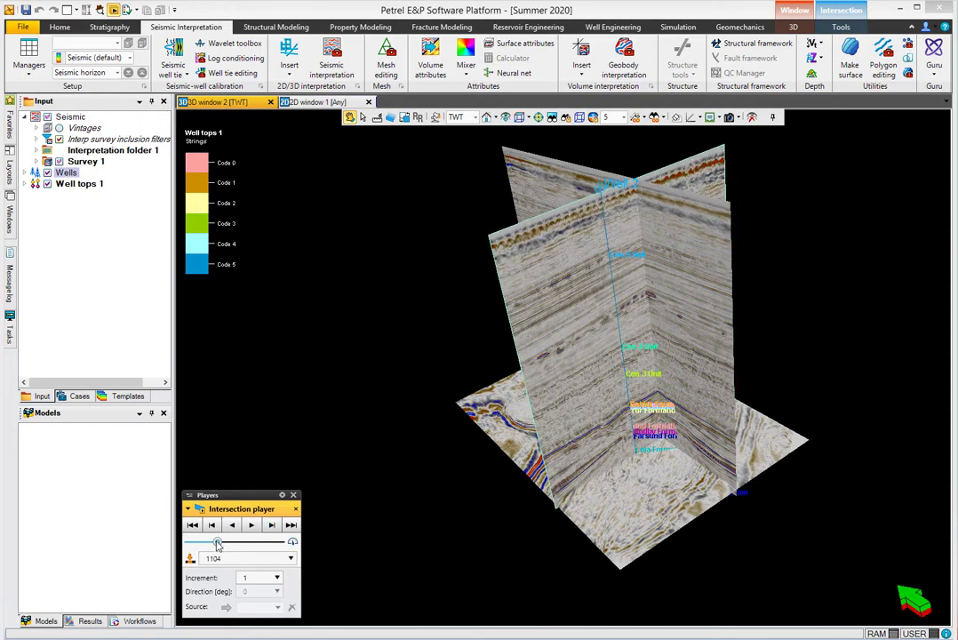
{"action": "left_click_drag", "start_coordinate": [571, 463], "coordinate": [629, 386]}
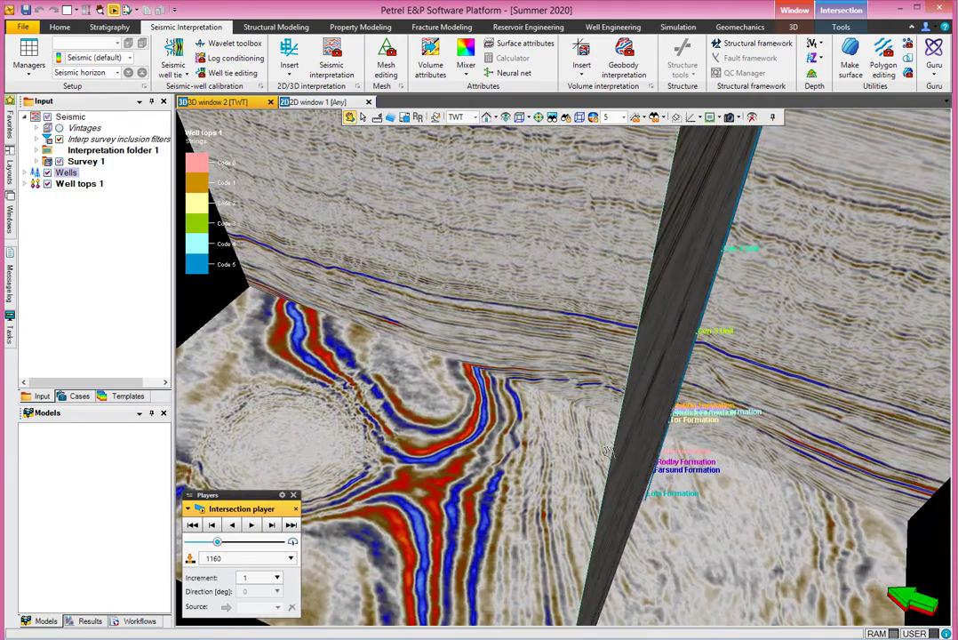
{"action": "left_click", "coordinate": [211, 525]}
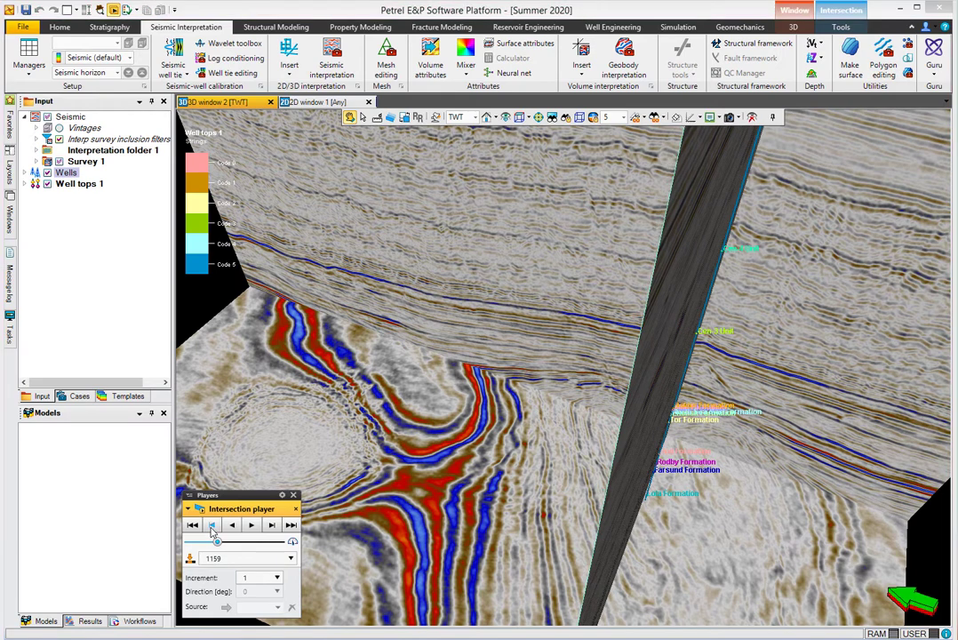
{"action": "left_click", "coordinate": [211, 526]}
{"action": "left_click", "coordinate": [211, 525]}
{"action": "left_click", "coordinate": [211, 525]}
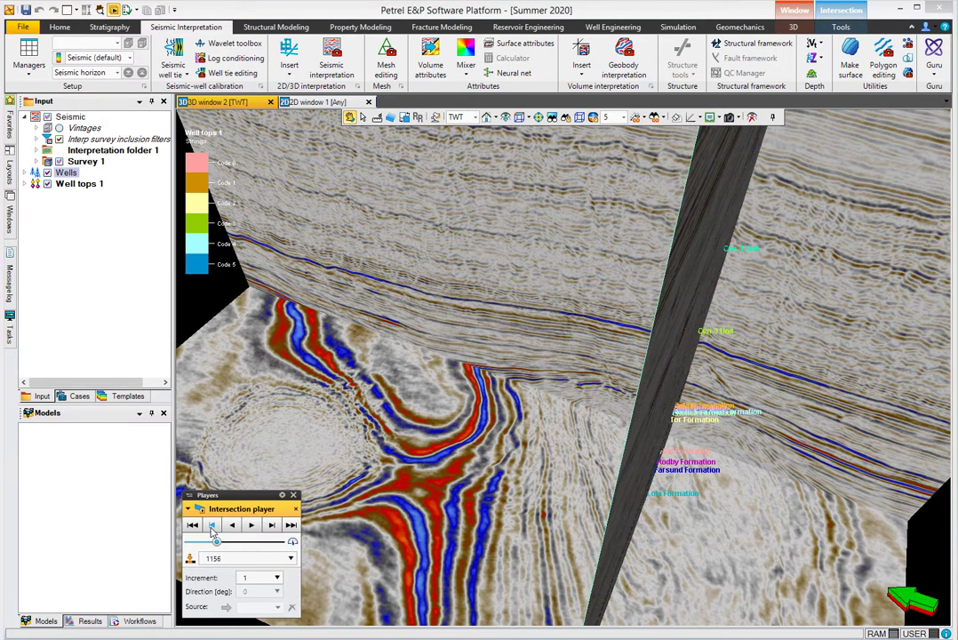
{"action": "left_click", "coordinate": [270, 525]}
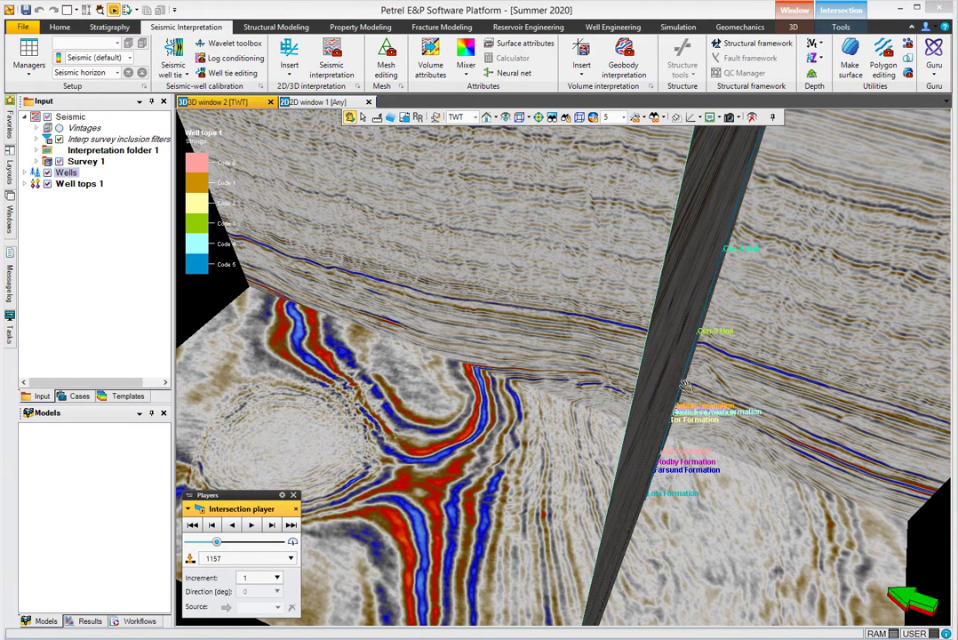
{"action": "left_click_drag", "start_coordinate": [700, 330], "coordinate": [364, 345]}
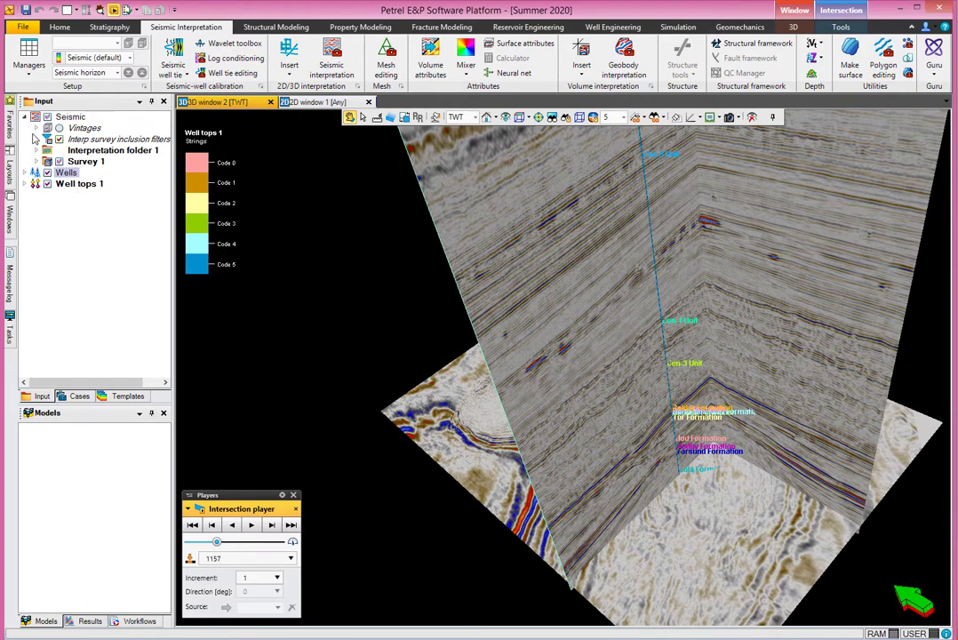
Make the inline of Seismic Data the active intersection and move it to inline 1454, at the well path
{"action": "left_click", "coordinate": [37, 161]}
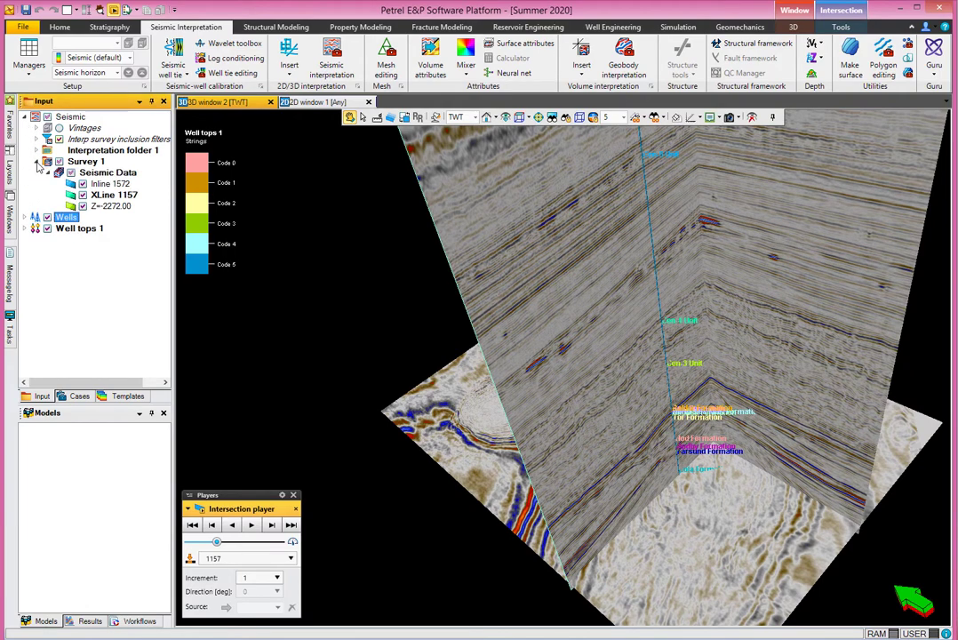
{"action": "left_click", "coordinate": [111, 205]}
{"action": "left_click", "coordinate": [107, 184]}
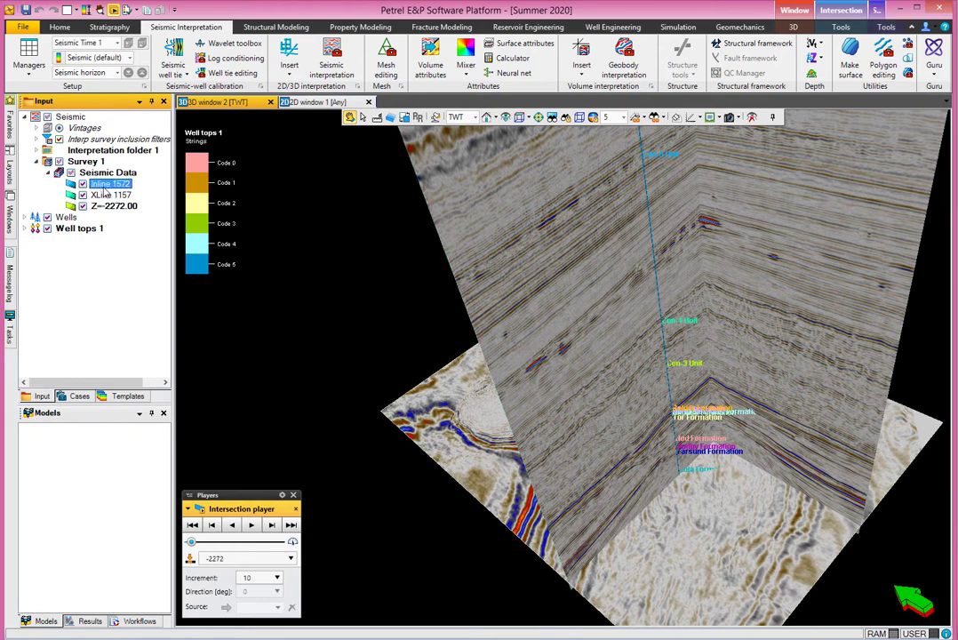
{"action": "left_click_drag", "start_coordinate": [242, 544], "coordinate": [229, 549]}
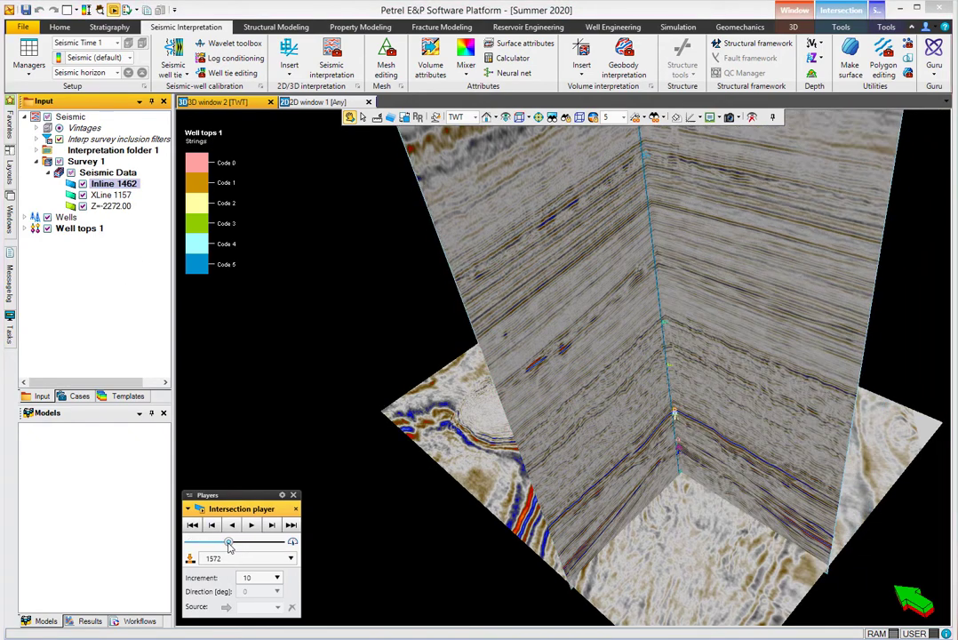
{"action": "left_click", "coordinate": [213, 525]}
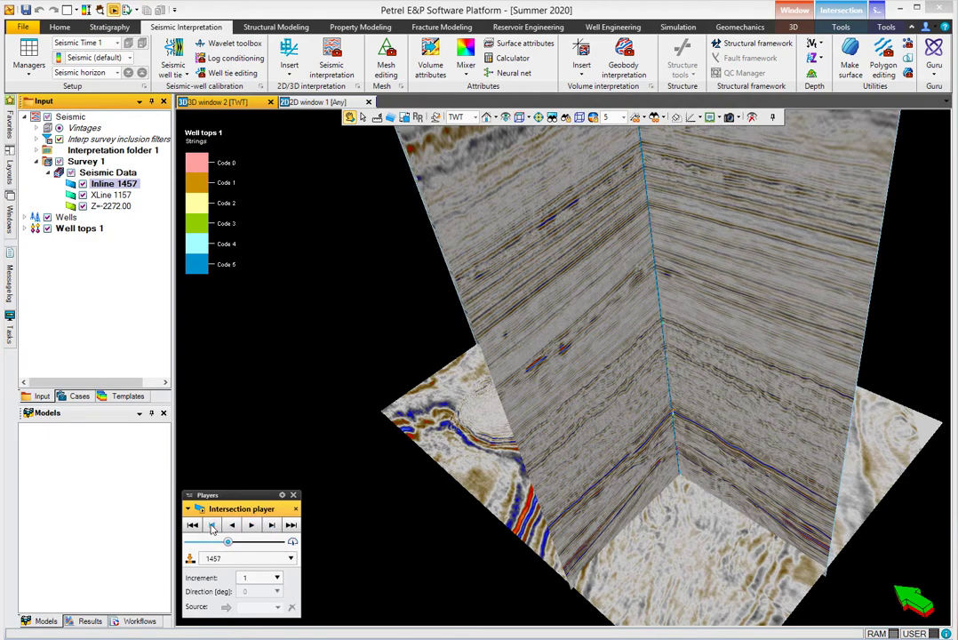
{"action": "left_click", "coordinate": [212, 528]}
{"action": "left_click", "coordinate": [213, 528]}
{"action": "left_click_drag", "start_coordinate": [726, 465], "coordinate": [453, 382]}
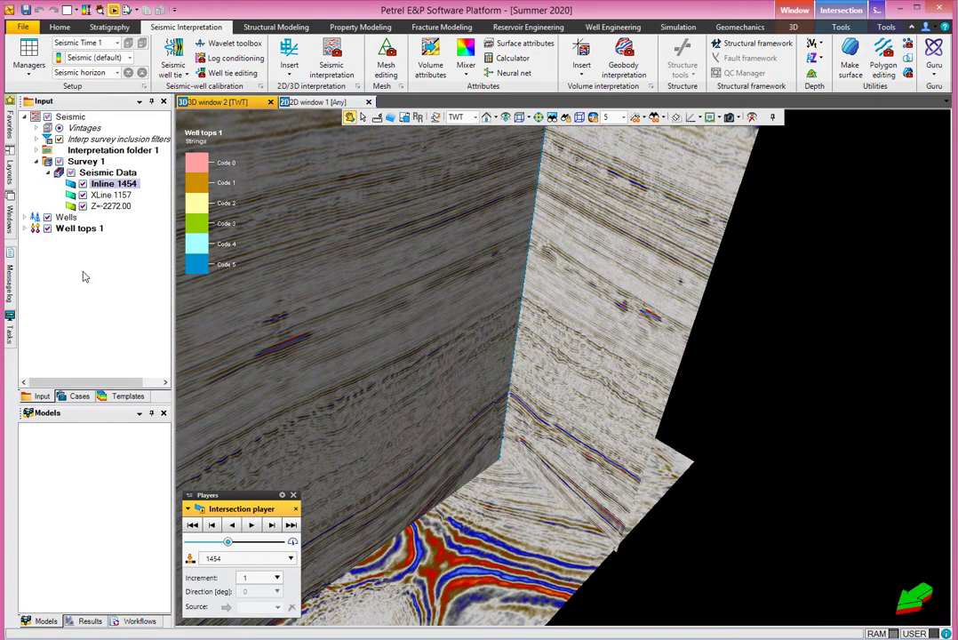
Set the fixed point size of Well tops 1 to 50 in its style settings and apply the change
{"action": "left_click", "coordinate": [25, 229]}
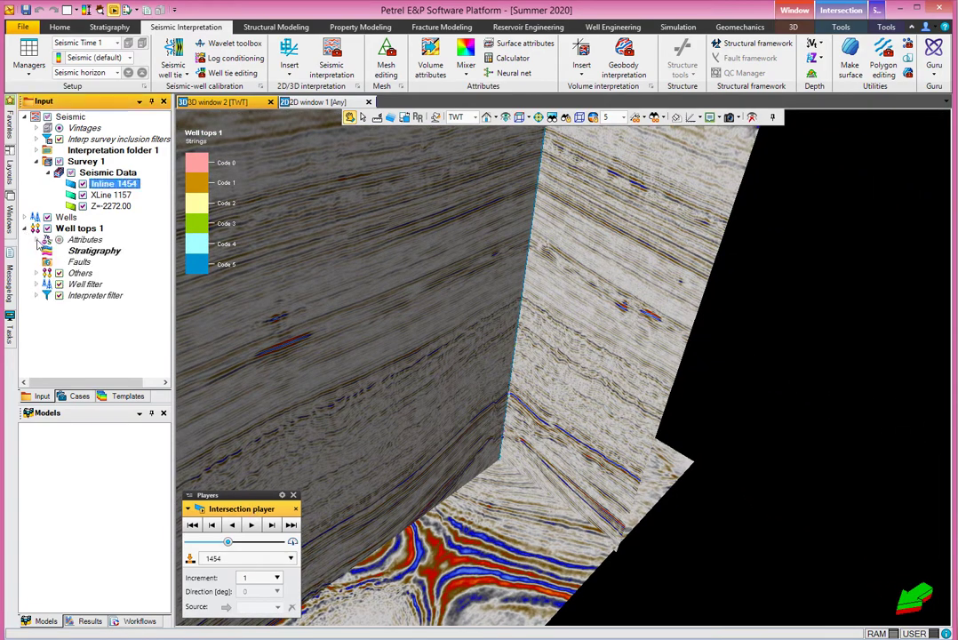
{"action": "left_click", "coordinate": [37, 241]}
{"action": "left_click", "coordinate": [36, 240]}
{"action": "double_click", "coordinate": [76, 229]}
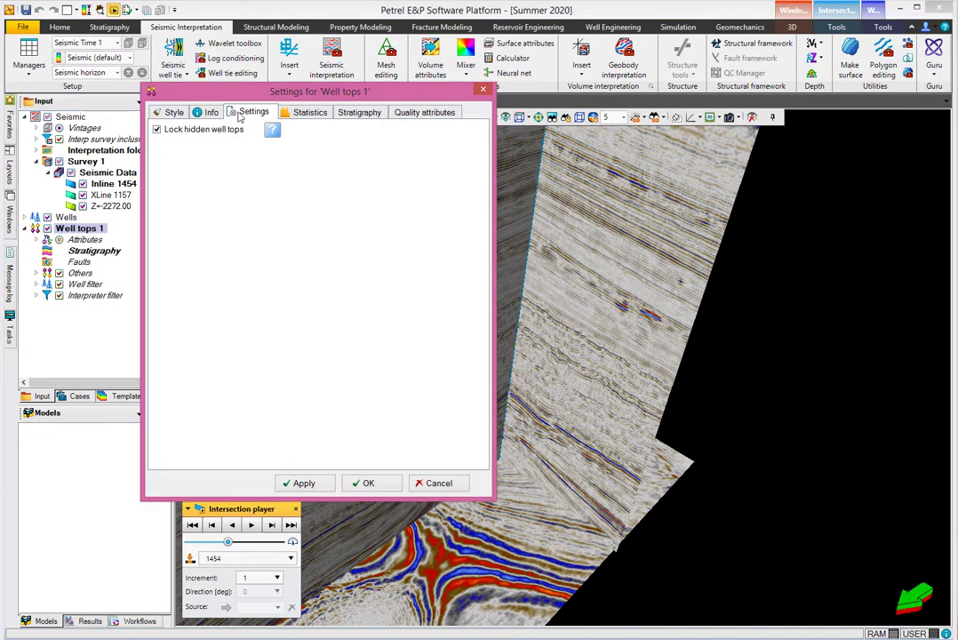
{"action": "left_click", "coordinate": [205, 112]}
{"action": "left_click", "coordinate": [171, 112]}
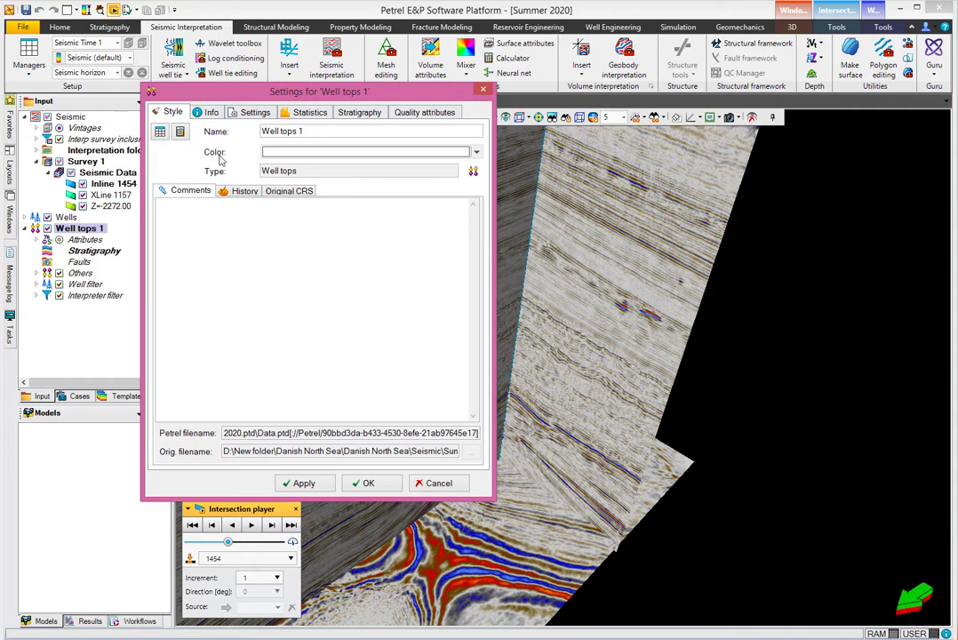
{"action": "left_click", "coordinate": [294, 222]}
{"action": "left_click", "coordinate": [291, 344]}
{"action": "left_click", "coordinate": [306, 484]}
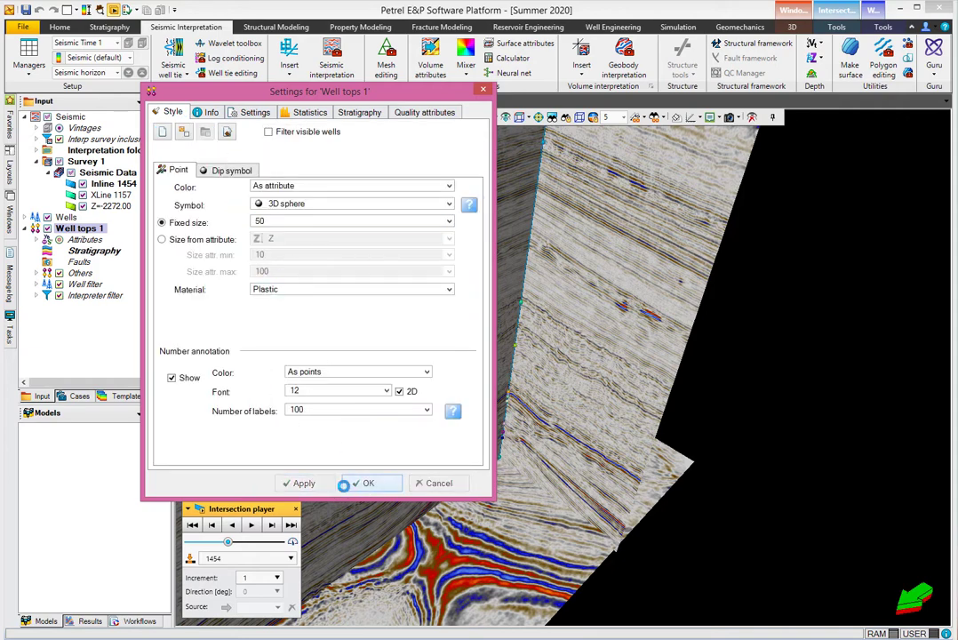
{"action": "left_click", "coordinate": [367, 483]}
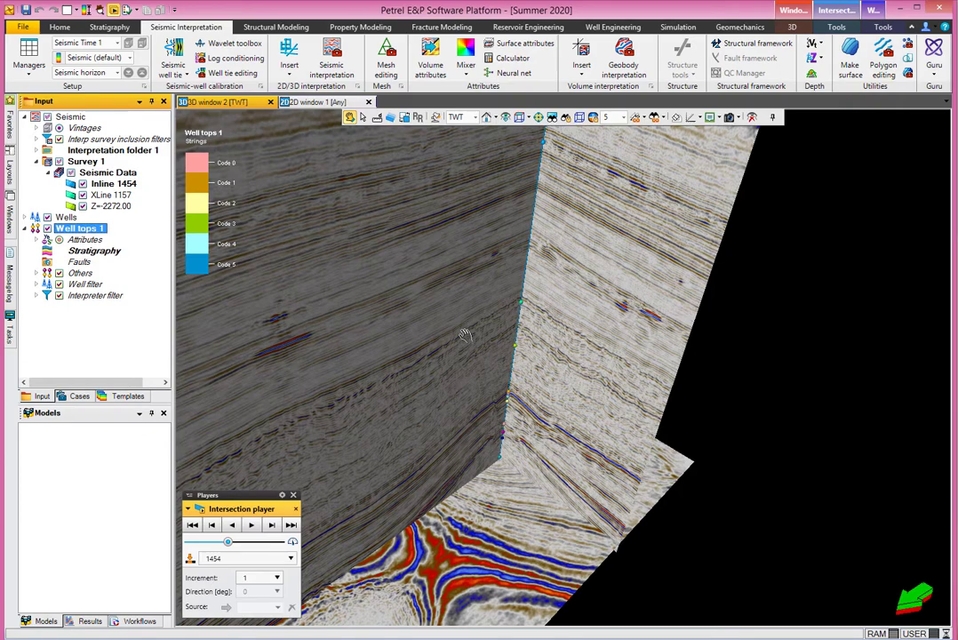
Examine where the well tops meet the strong blue reflector at the inline and crossline intersection
{"action": "left_click_drag", "start_coordinate": [506, 337], "coordinate": [288, 346]}
{"action": "scroll", "coordinate": [480, 380], "scroll_direction": "up", "scroll_amount": 5}
{"action": "left_click_drag", "start_coordinate": [636, 472], "coordinate": [451, 481]}
{"action": "scroll", "coordinate": [451, 480], "scroll_direction": "down", "scroll_amount": 5}
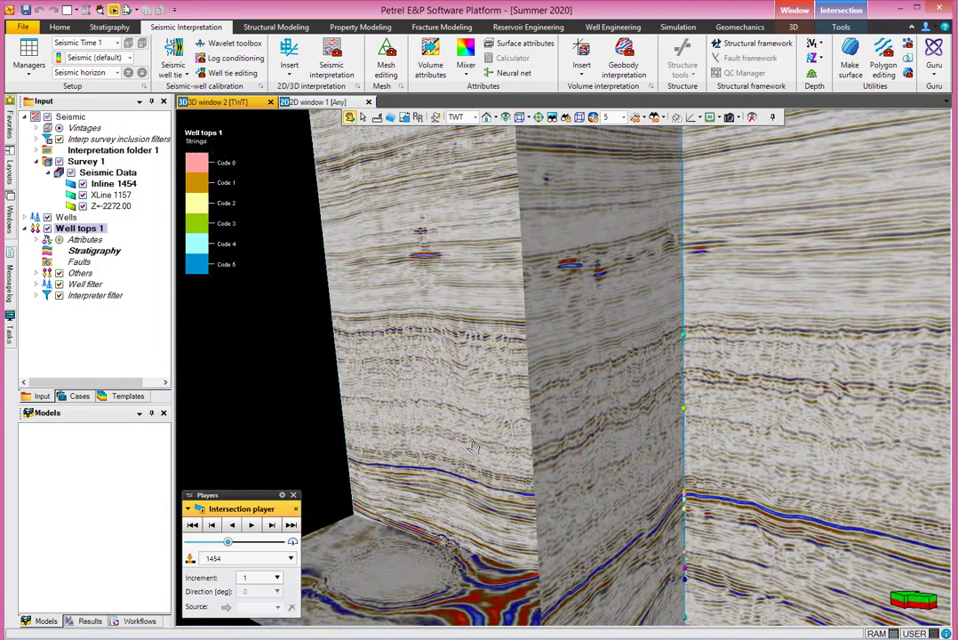
{"action": "scroll", "coordinate": [471, 453], "scroll_direction": "up", "scroll_amount": 5}
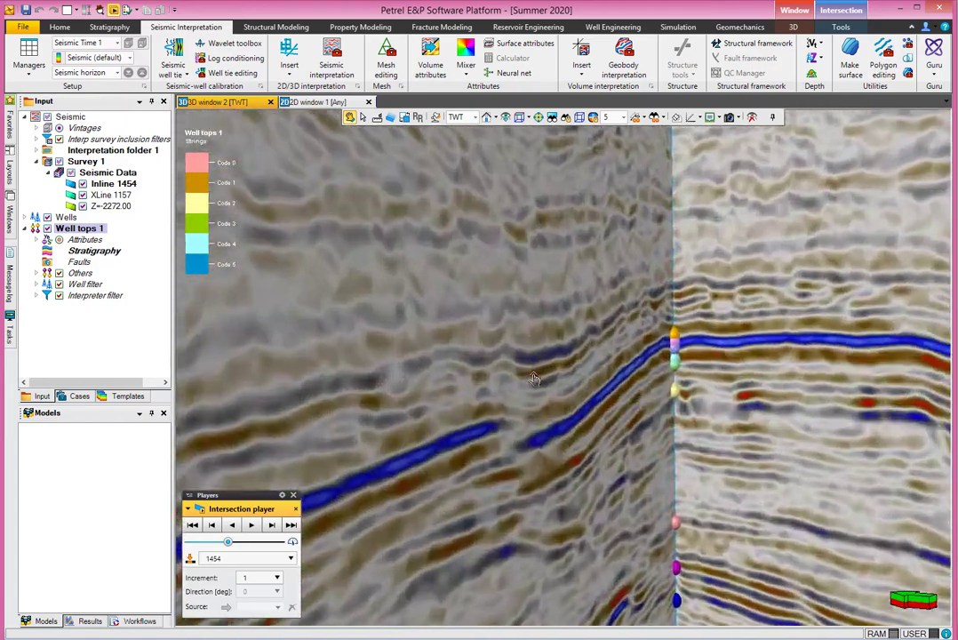
{"action": "scroll", "coordinate": [533, 380], "scroll_direction": "up", "scroll_amount": 3}
{"action": "left_click_drag", "start_coordinate": [440, 339], "coordinate": [503, 363]}
{"action": "left_click_drag", "start_coordinate": [609, 351], "coordinate": [526, 355]}
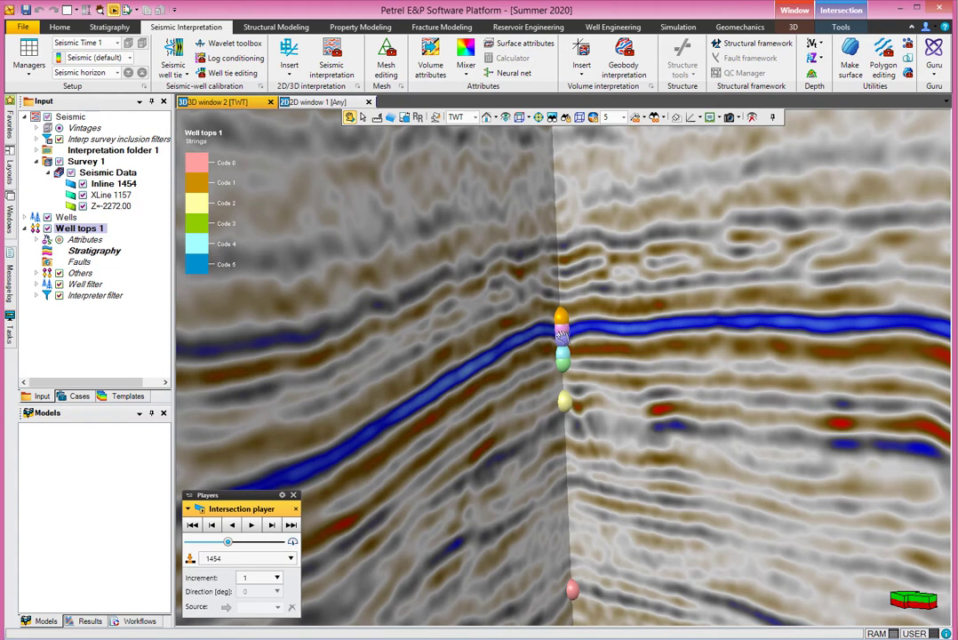
Hide the Cen-5, Cen-4 and Cen-3 Unit, Balder, Lista, North Sea Marl and Ekofisk well tops, and select the Sele Formation top
{"action": "left_click", "coordinate": [36, 274]}
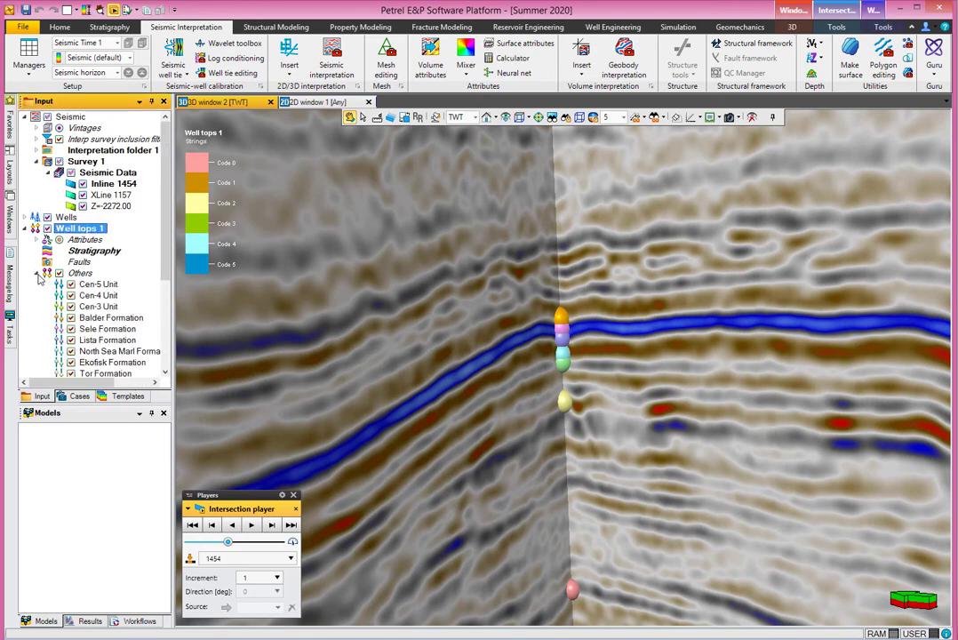
{"action": "scroll", "coordinate": [165, 286], "scroll_direction": "down", "scroll_amount": 2}
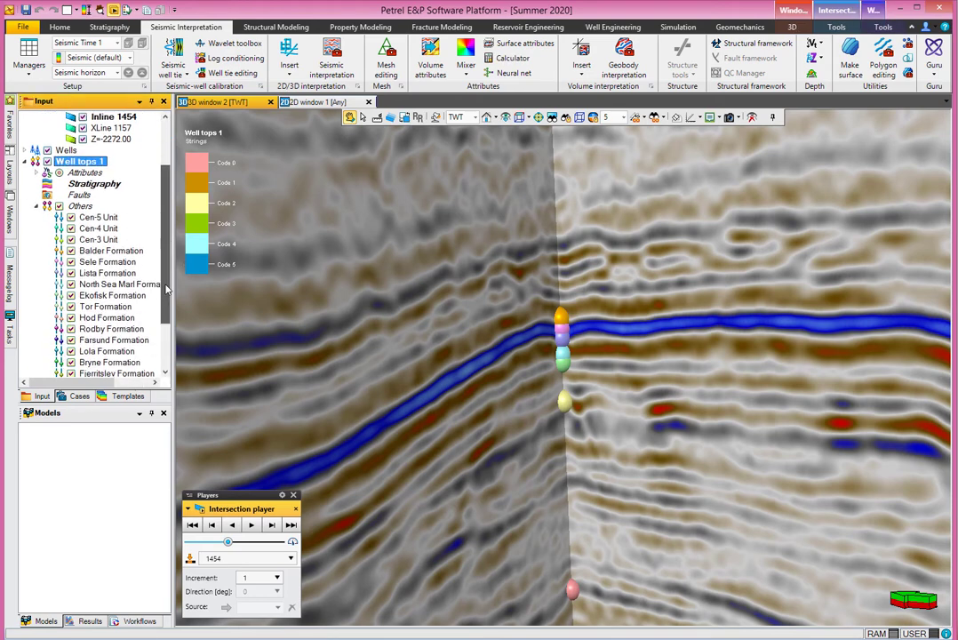
{"action": "left_click", "coordinate": [71, 250]}
{"action": "left_click", "coordinate": [71, 240]}
{"action": "left_click", "coordinate": [71, 229]}
{"action": "left_click", "coordinate": [71, 217]}
{"action": "left_click", "coordinate": [71, 272]}
{"action": "left_click", "coordinate": [71, 284]}
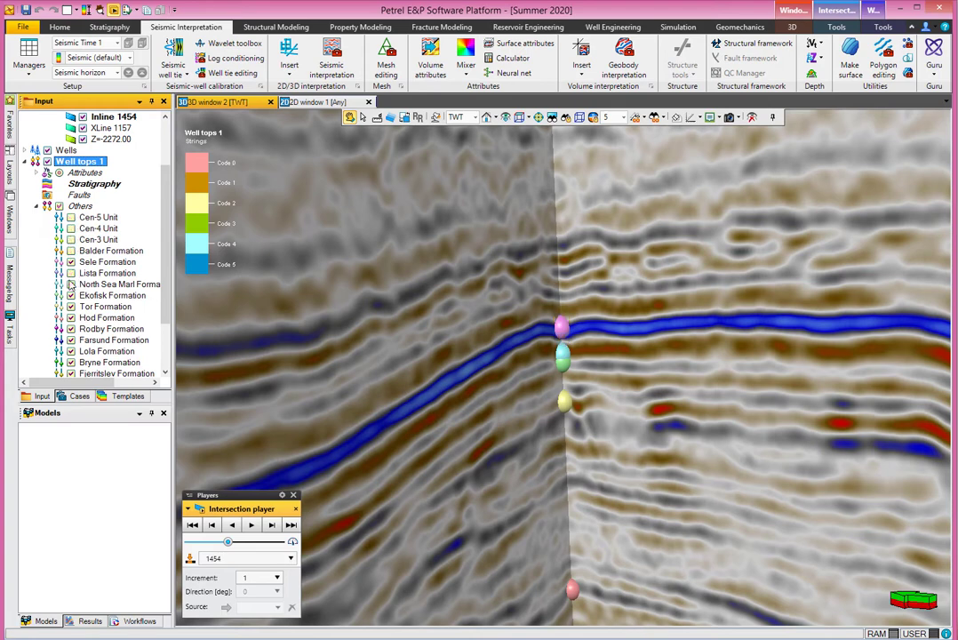
{"action": "left_click", "coordinate": [71, 295]}
{"action": "left_click", "coordinate": [105, 262]}
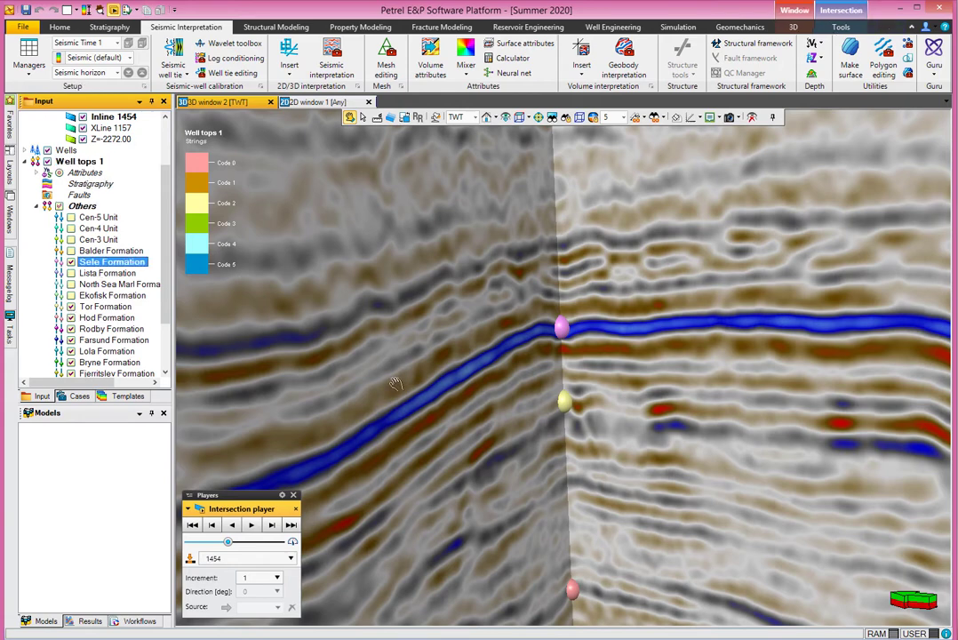
{"action": "left_click_drag", "start_coordinate": [504, 390], "coordinate": [478, 329]}
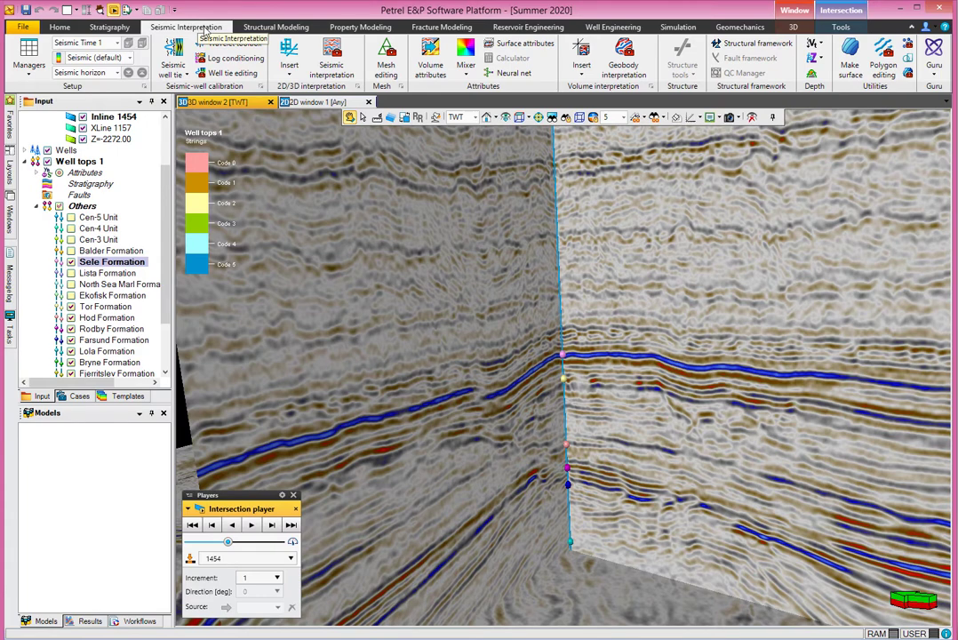
{"action": "left_click", "coordinate": [96, 28]}
{"action": "left_click", "coordinate": [59, 31]}
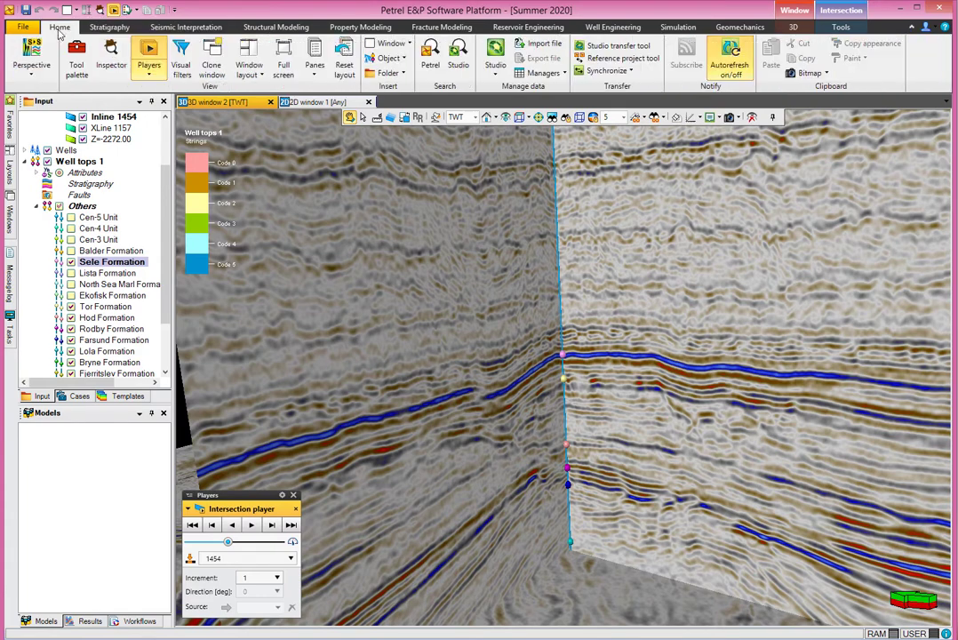
{"action": "left_click", "coordinate": [98, 26]}
{"action": "left_click", "coordinate": [158, 27]}
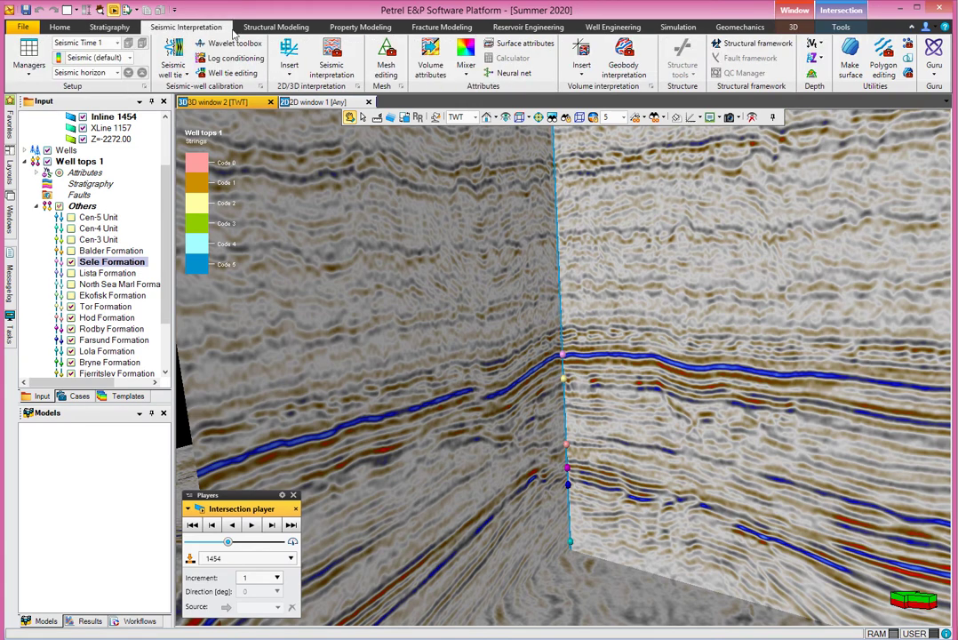
{"action": "left_click", "coordinate": [272, 28]}
{"action": "left_click", "coordinate": [345, 28]}
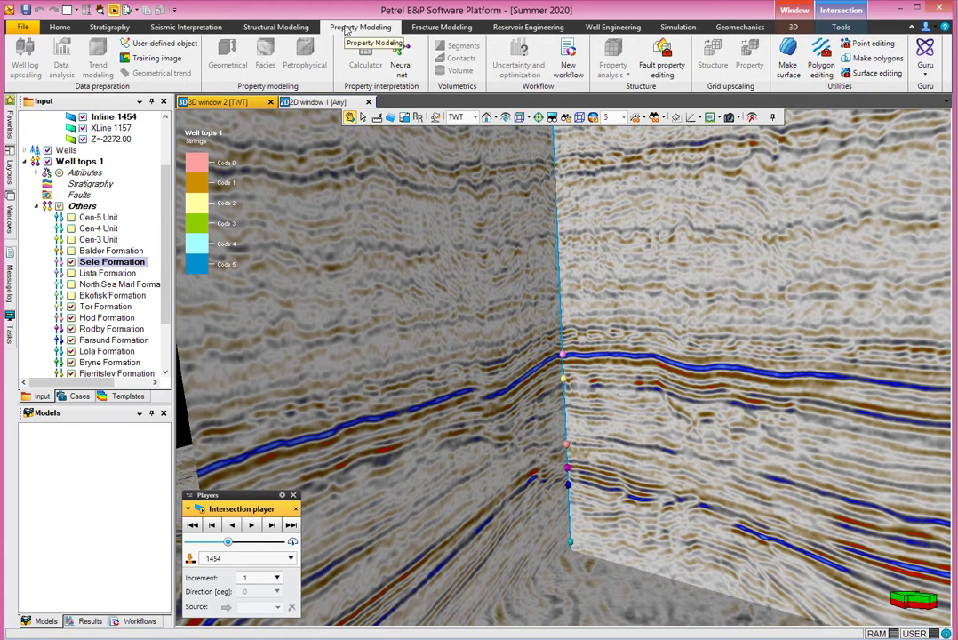
Activate the 2D/3D seismic interpretation tools and bring up their tool palette
{"action": "left_click", "coordinate": [177, 30]}
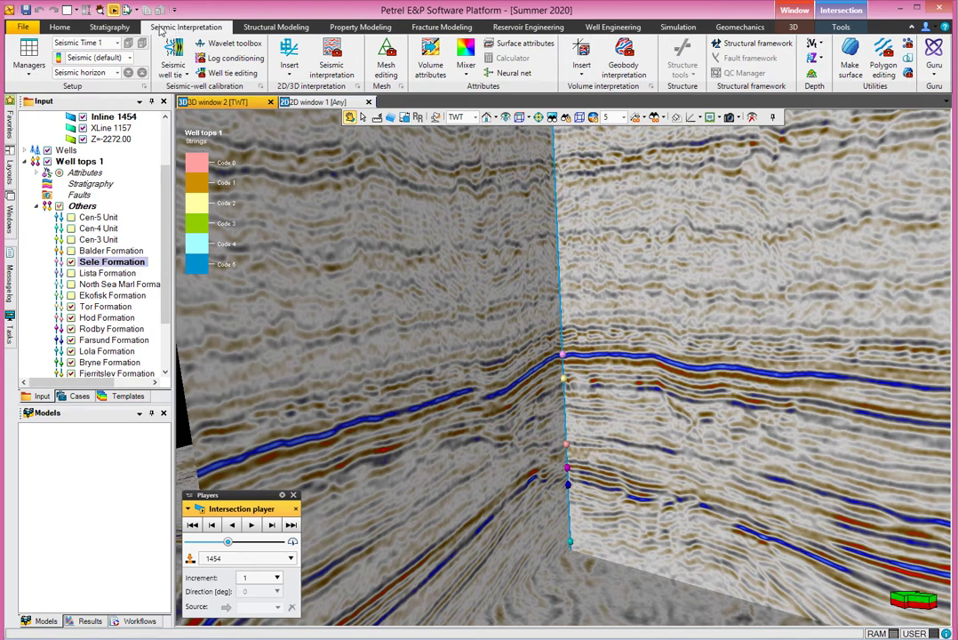
{"action": "left_click", "coordinate": [328, 57]}
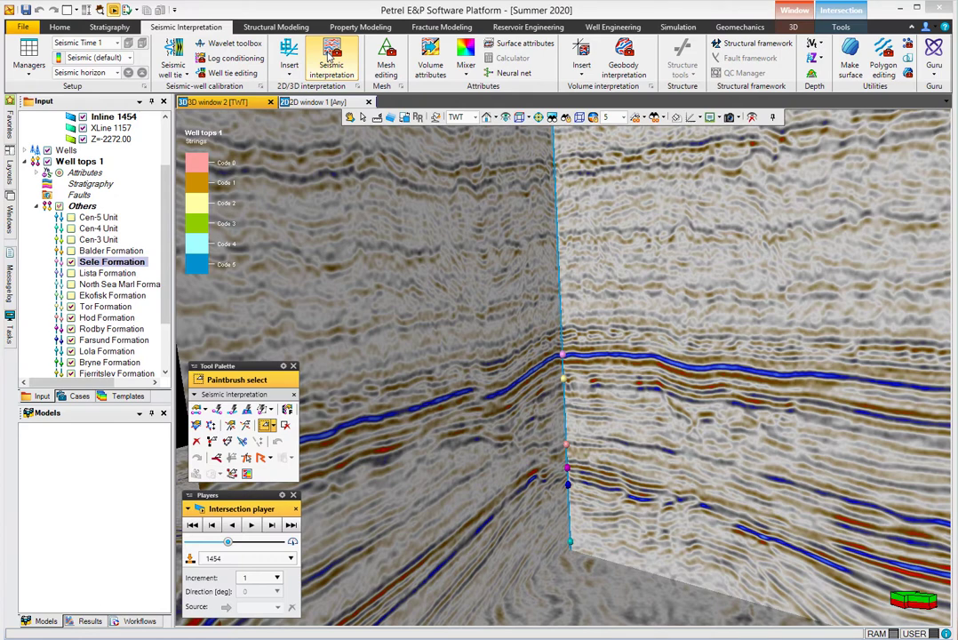
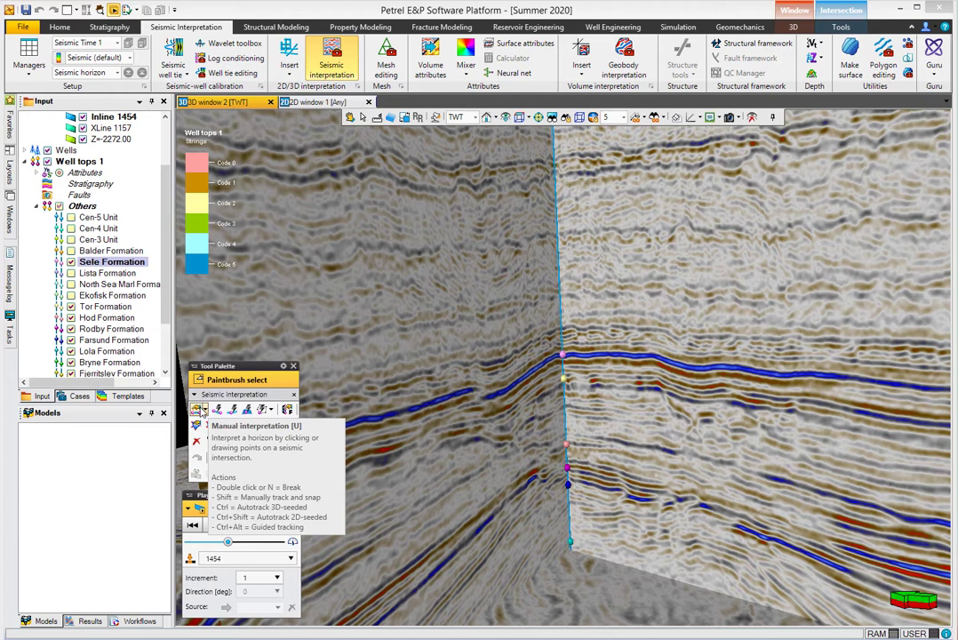
Track Seismic horizon 1 along the strong blue reflector on Inline 1454 from the well using Guided autotracking
{"action": "left_click", "coordinate": [201, 411]}
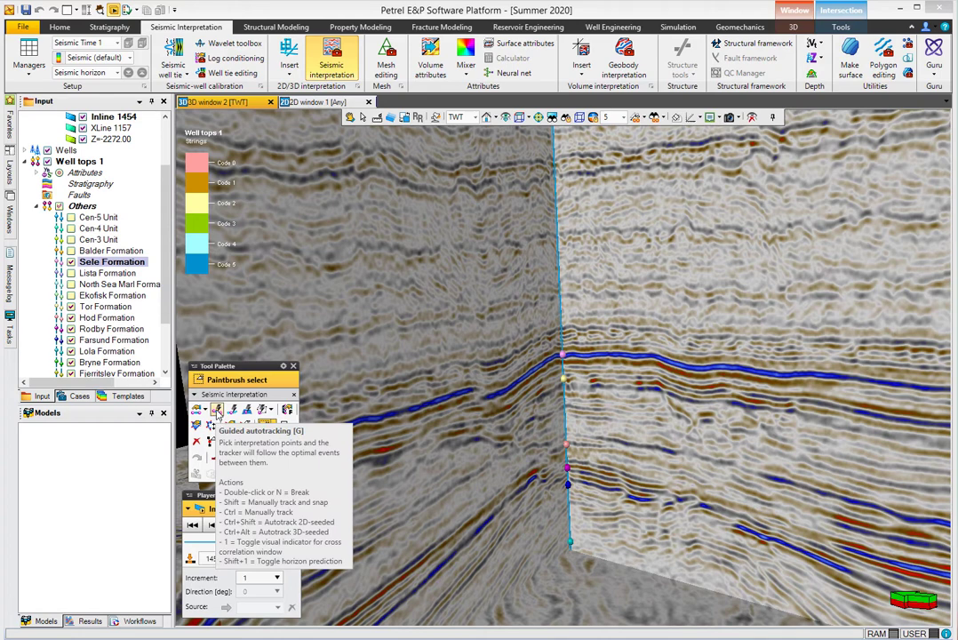
{"action": "left_click", "coordinate": [217, 411]}
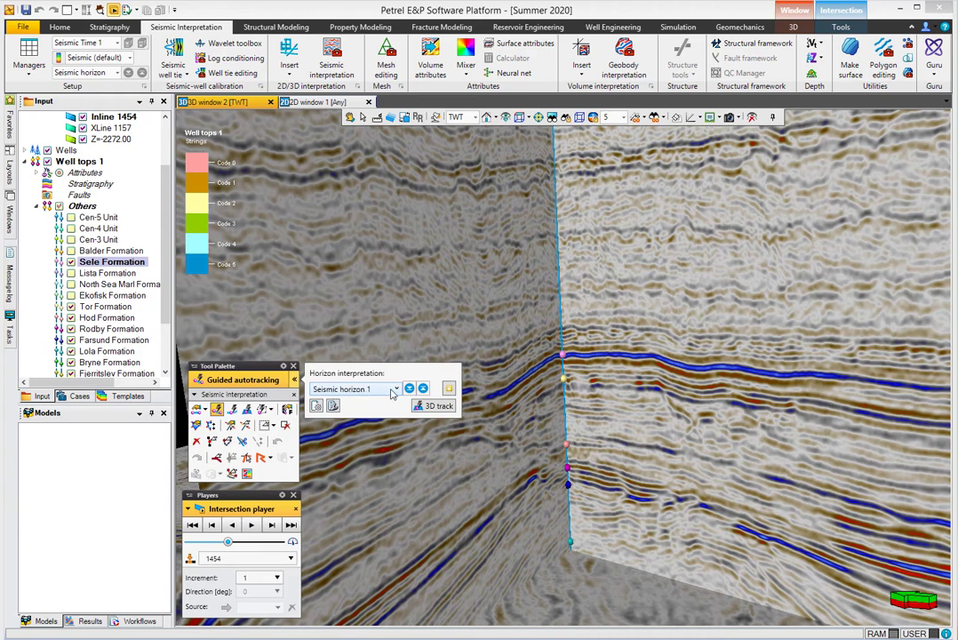
{"action": "left_click_drag", "start_coordinate": [166, 273], "coordinate": [162, 222]}
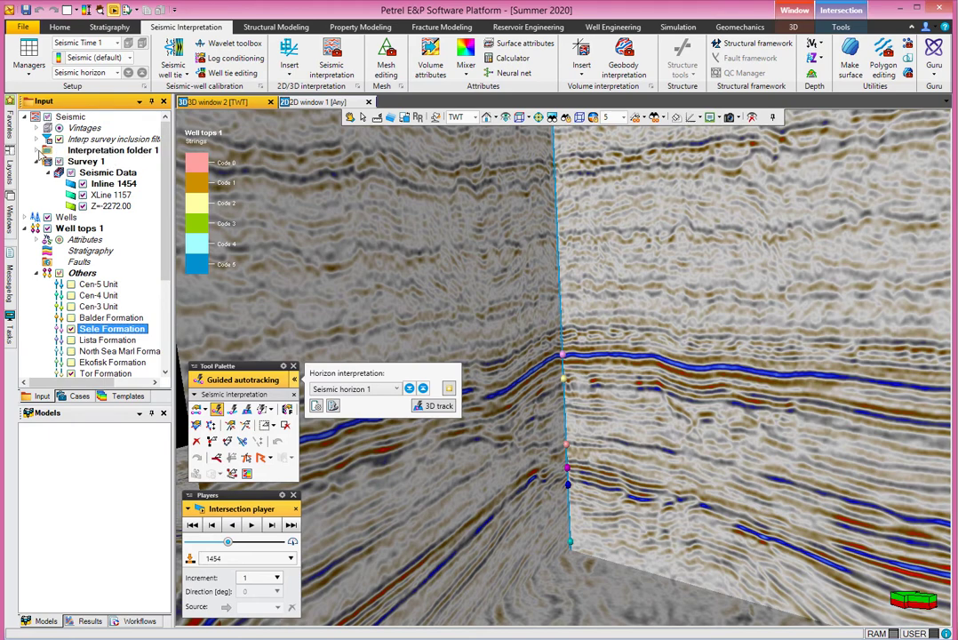
{"action": "left_click", "coordinate": [36, 150]}
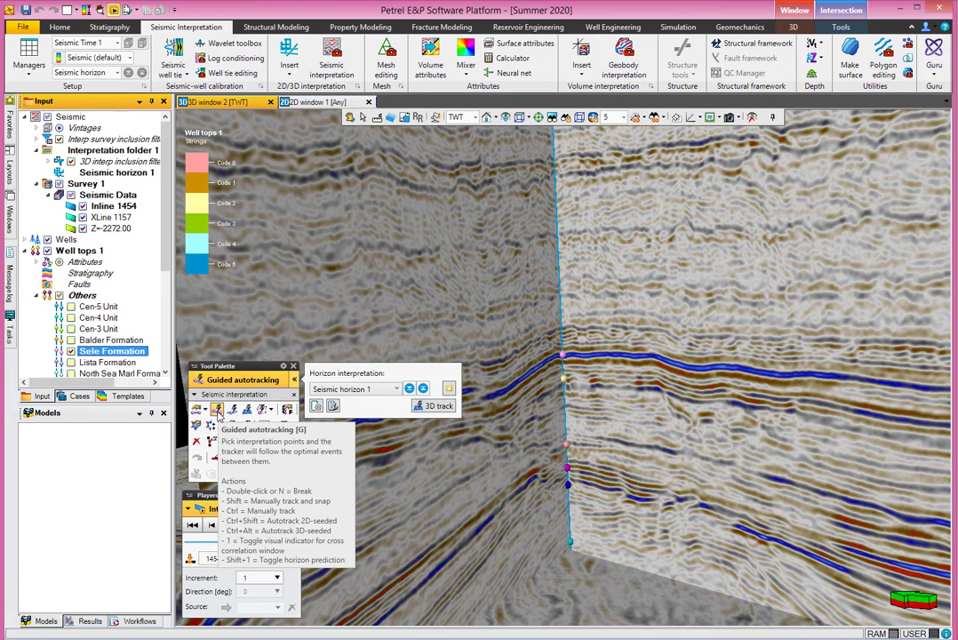
{"action": "left_click", "coordinate": [924, 387]}
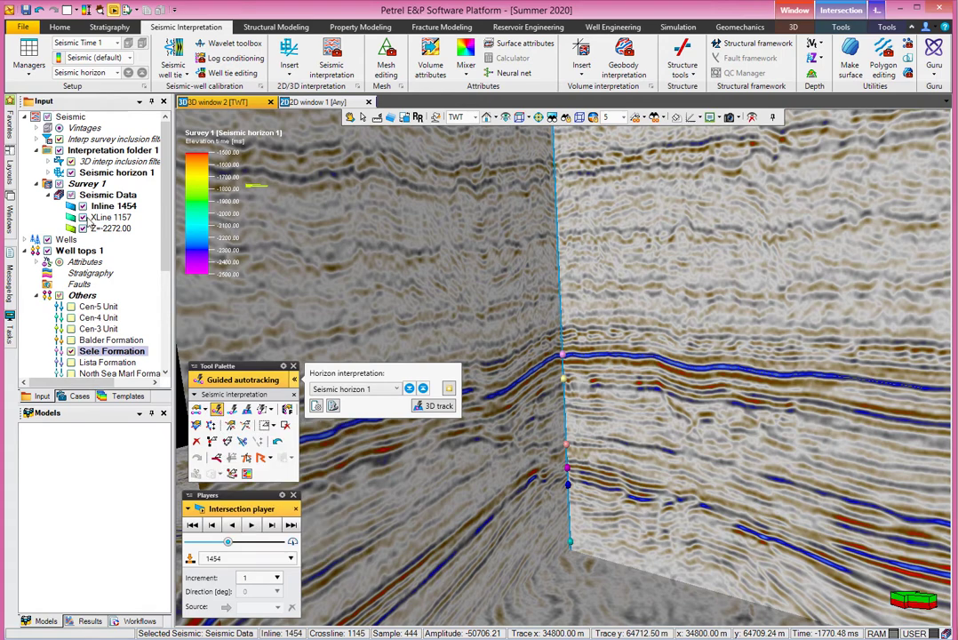
Temporarily hide XLine 1157 and Inline 1454 in turn to check the tracked horizon points, restoring each one
{"action": "left_click", "coordinate": [84, 218]}
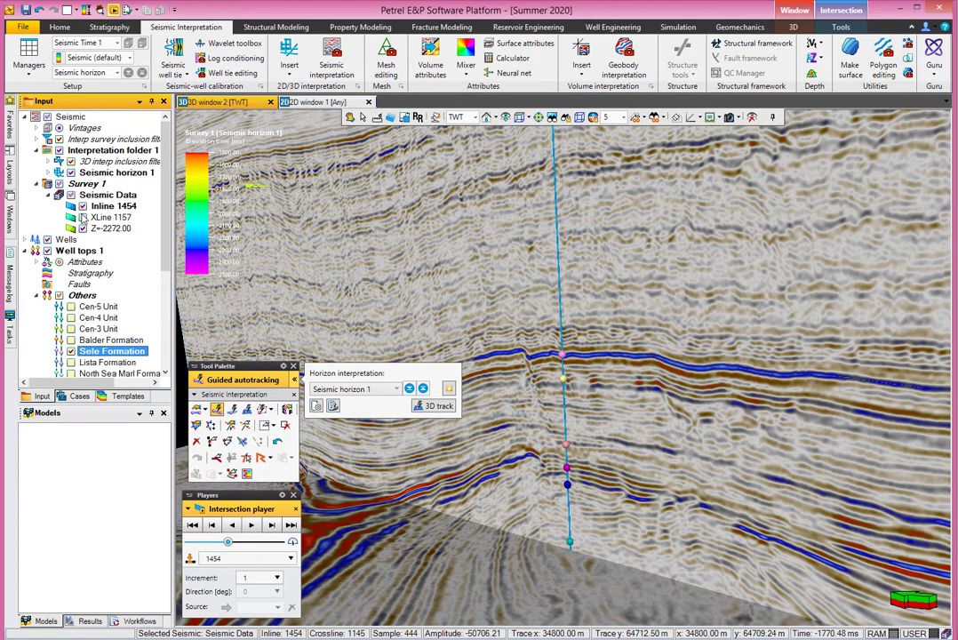
{"action": "left_click", "coordinate": [83, 218]}
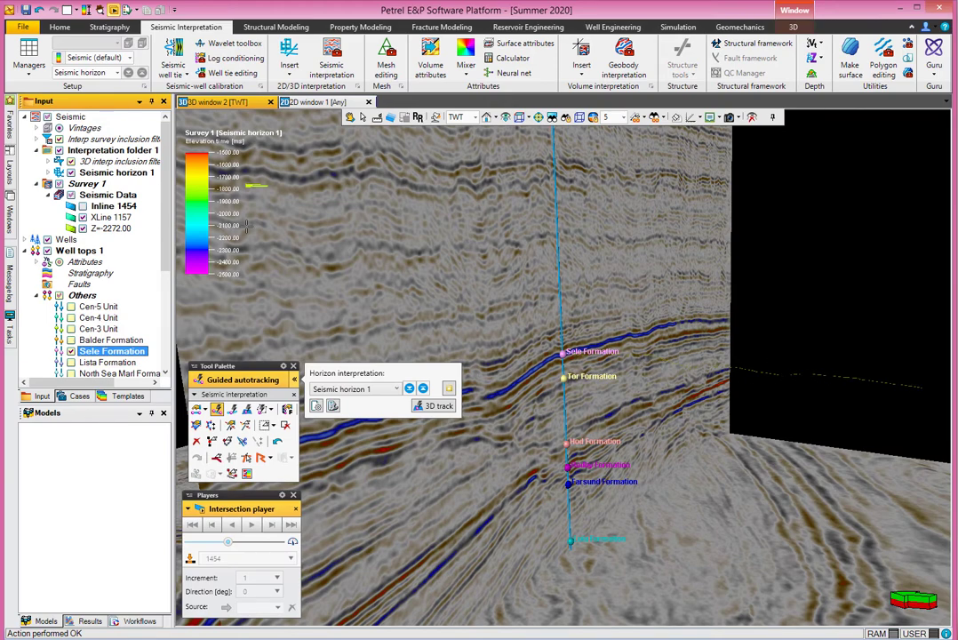
{"action": "left_click", "coordinate": [82, 205]}
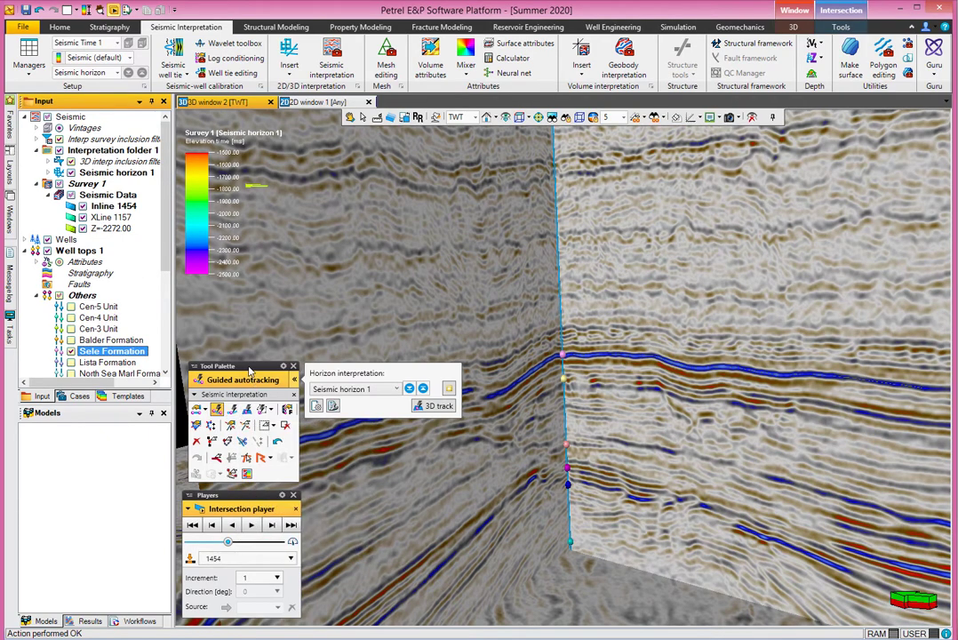
Extend Seismic horizon 1 with Seeded 2D autotracking along the blue reflector on XLine 1157 and on Inline 1454 across the well
{"action": "left_click_drag", "start_coordinate": [250, 370], "coordinate": [378, 514]}
{"action": "left_click", "coordinate": [361, 550]}
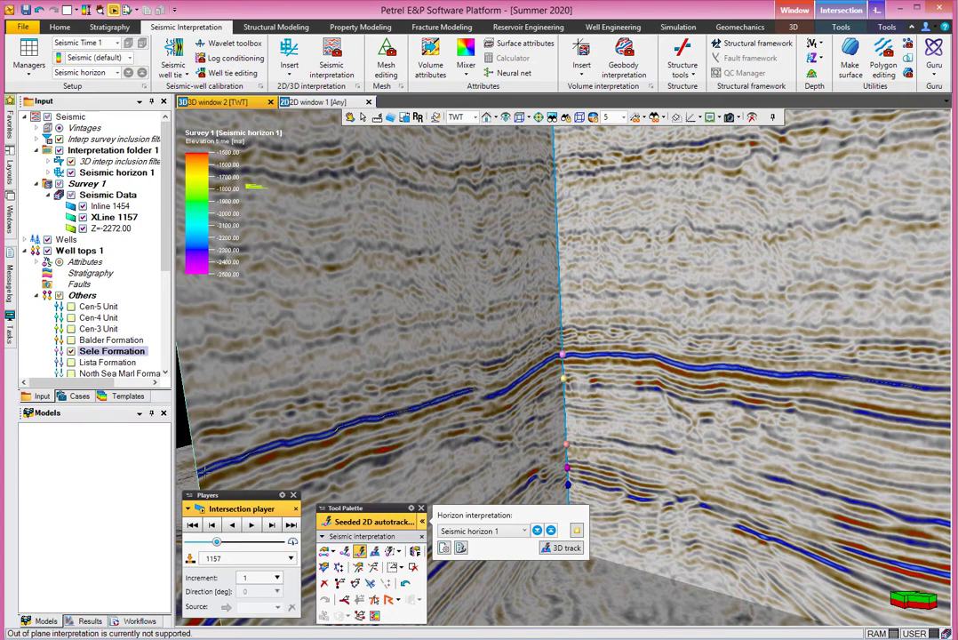
{"action": "key", "text": "v"}
{"action": "left_click_drag", "start_coordinate": [355, 382], "coordinate": [535, 336]}
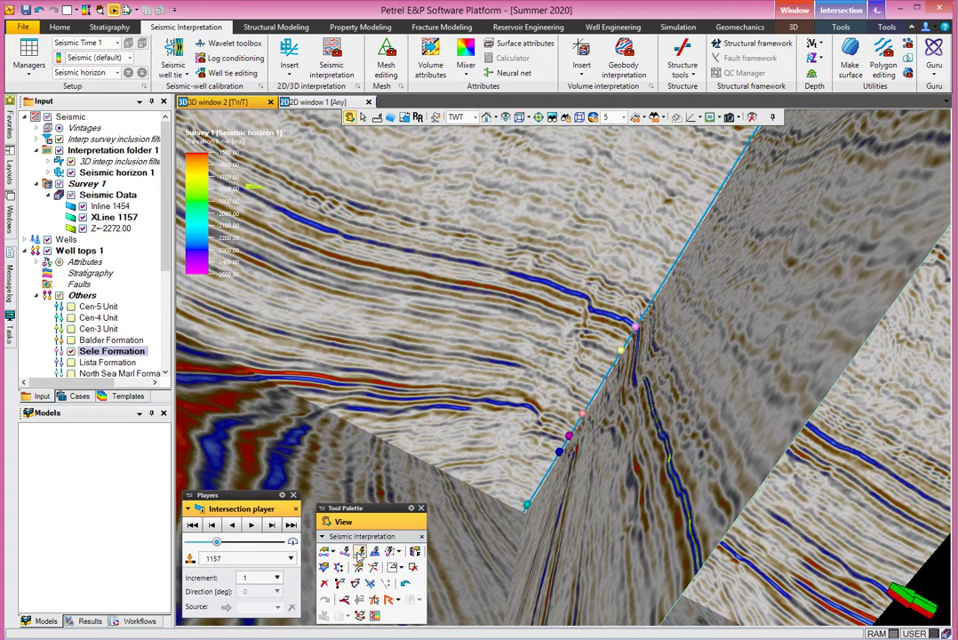
{"action": "left_click", "coordinate": [359, 551]}
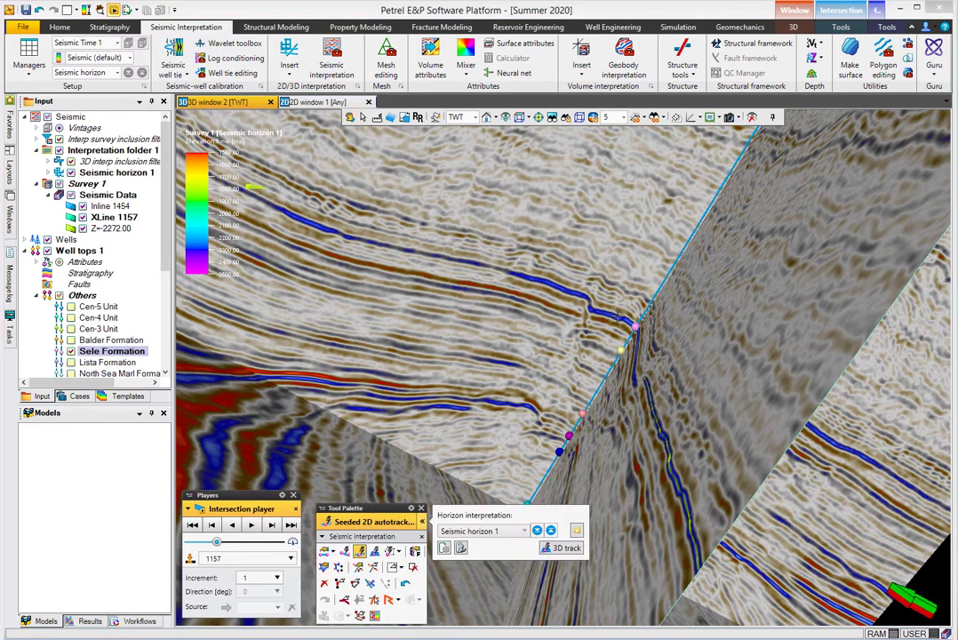
{"action": "left_click", "coordinate": [616, 315]}
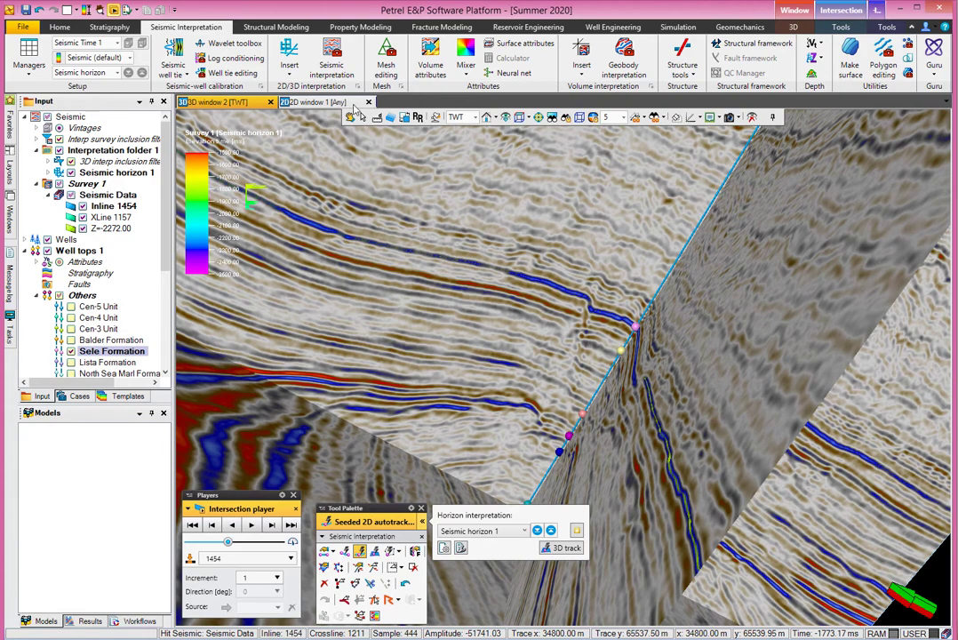
Examine the 2D-tracked horizon lines against the well tops with all seismic intersections hidden, and redisplay the Seismic Data
{"action": "left_click", "coordinate": [351, 120]}
{"action": "middle_click_drag", "start_coordinate": [367, 256], "coordinate": [621, 346]}
{"action": "left_click_drag", "start_coordinate": [371, 244], "coordinate": [382, 229]}
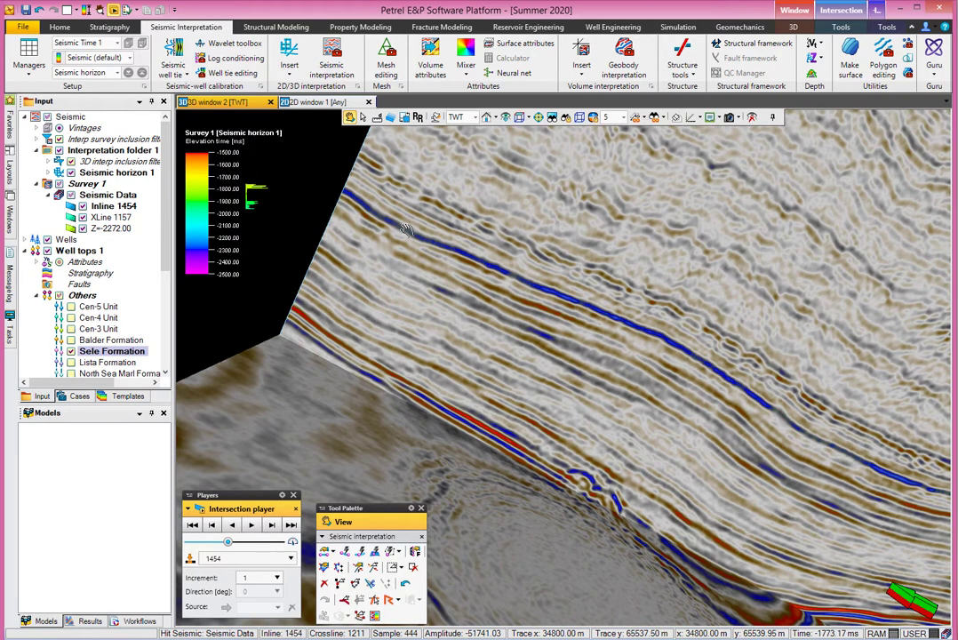
{"action": "scroll", "coordinate": [634, 321], "scroll_direction": "down", "scroll_amount": 6}
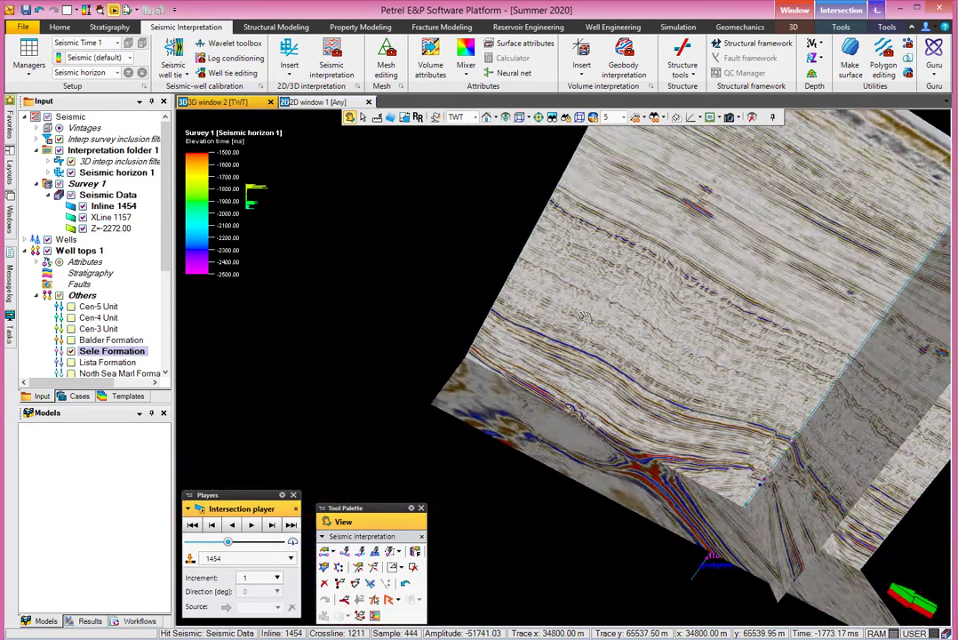
{"action": "left_click", "coordinate": [82, 205]}
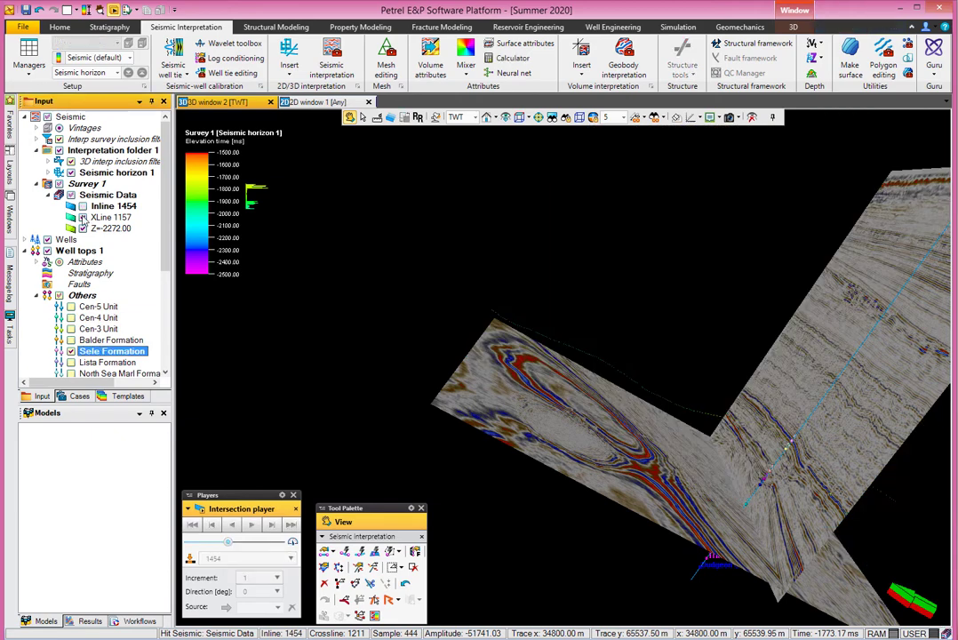
{"action": "left_click", "coordinate": [82, 217]}
{"action": "left_click_drag", "start_coordinate": [726, 364], "coordinate": [449, 246]}
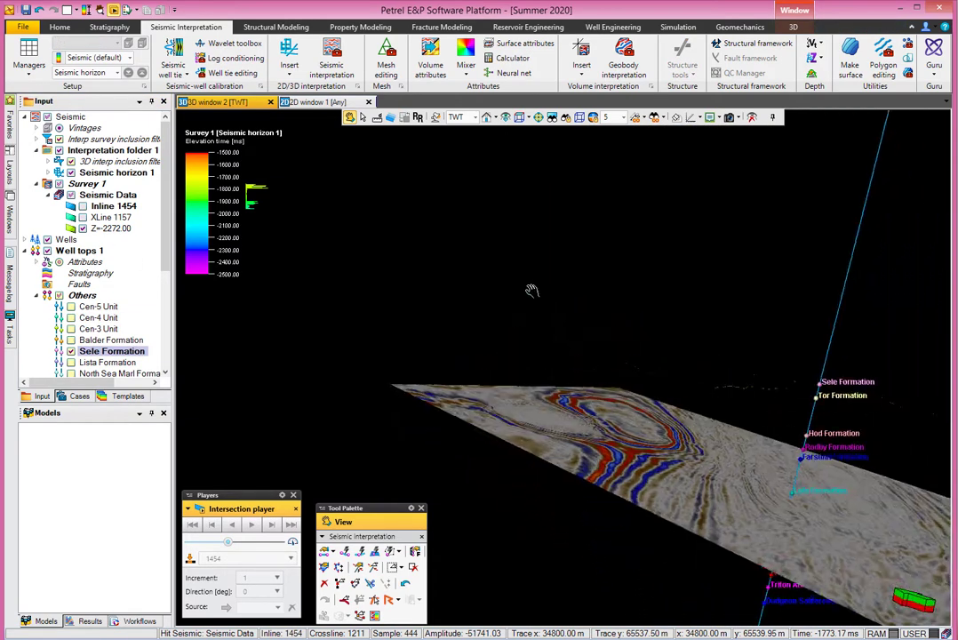
{"action": "left_click", "coordinate": [82, 229]}
{"action": "left_click_drag", "start_coordinate": [742, 381], "coordinate": [596, 407]}
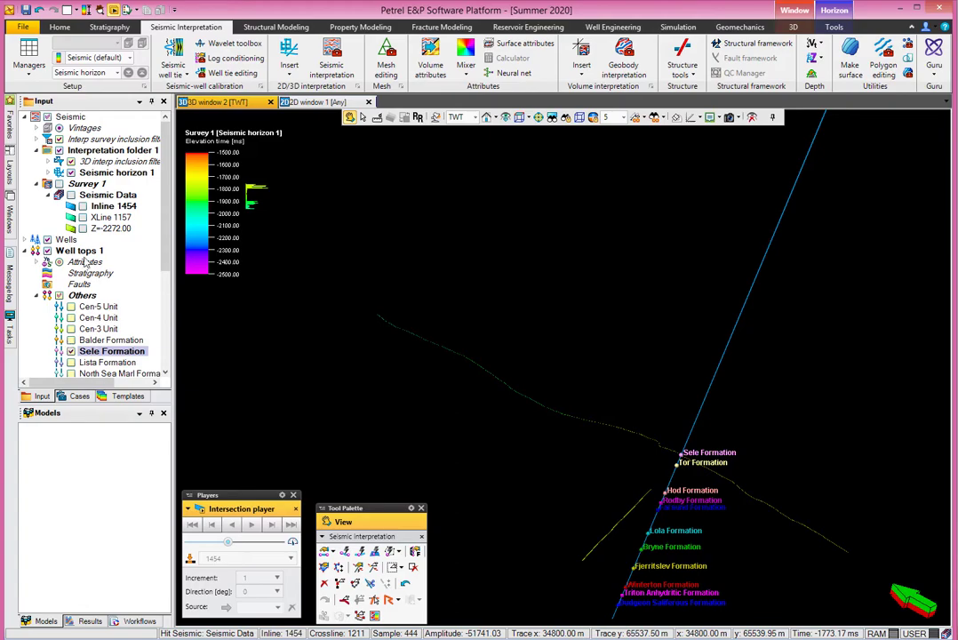
{"action": "left_click", "coordinate": [71, 194]}
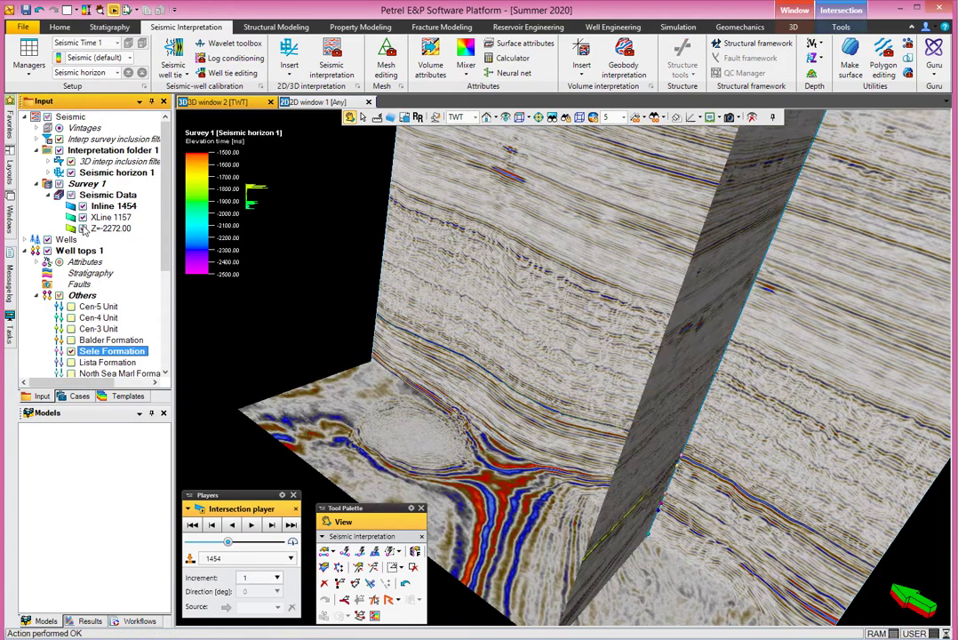
Track Seismic horizon 1 through the volume with Seeded 3D autotracking from a seed on Inline 1454's blue reflector near the well
{"action": "left_click_drag", "start_coordinate": [567, 295], "coordinate": [496, 254]}
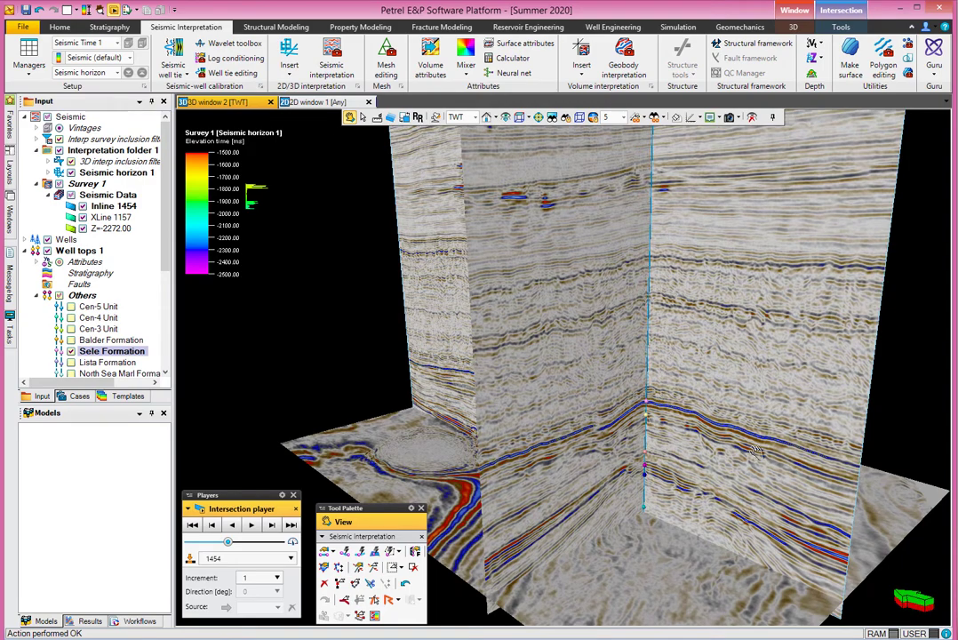
{"action": "scroll", "coordinate": [622, 366], "scroll_direction": "up", "scroll_amount": 5}
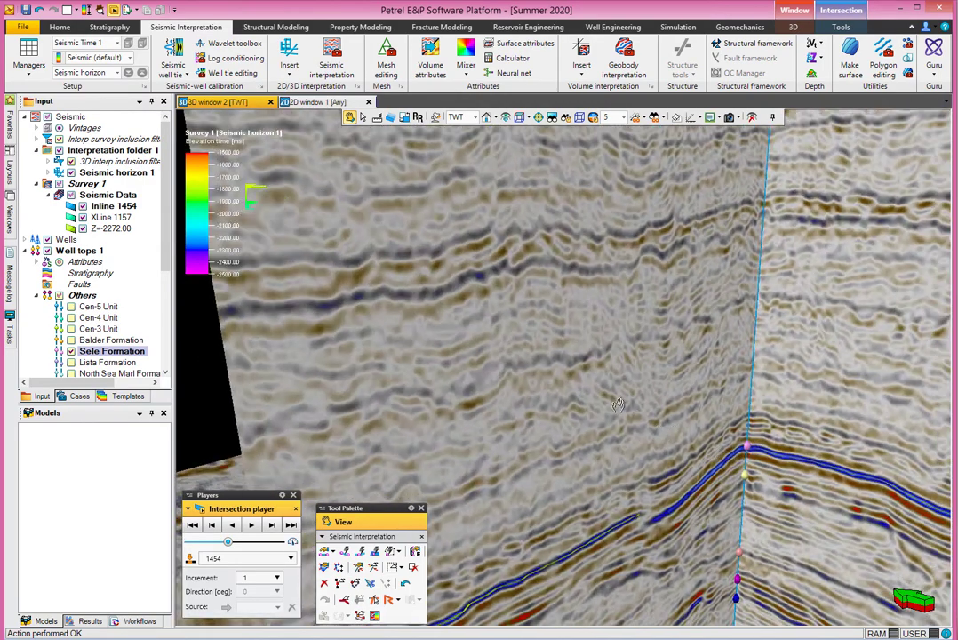
{"action": "left_click_drag", "start_coordinate": [728, 456], "coordinate": [473, 546]}
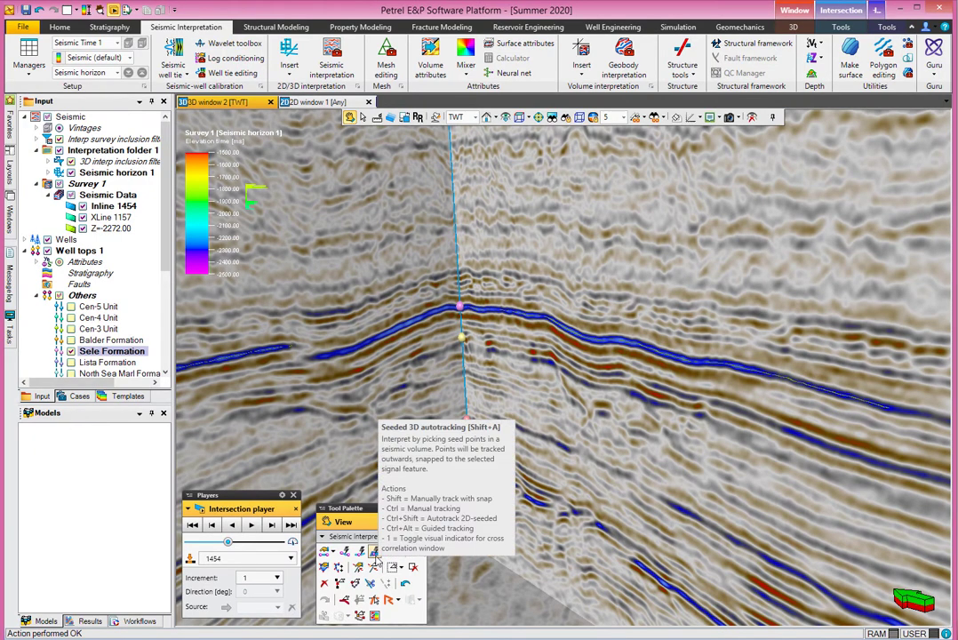
{"action": "left_click", "coordinate": [374, 552]}
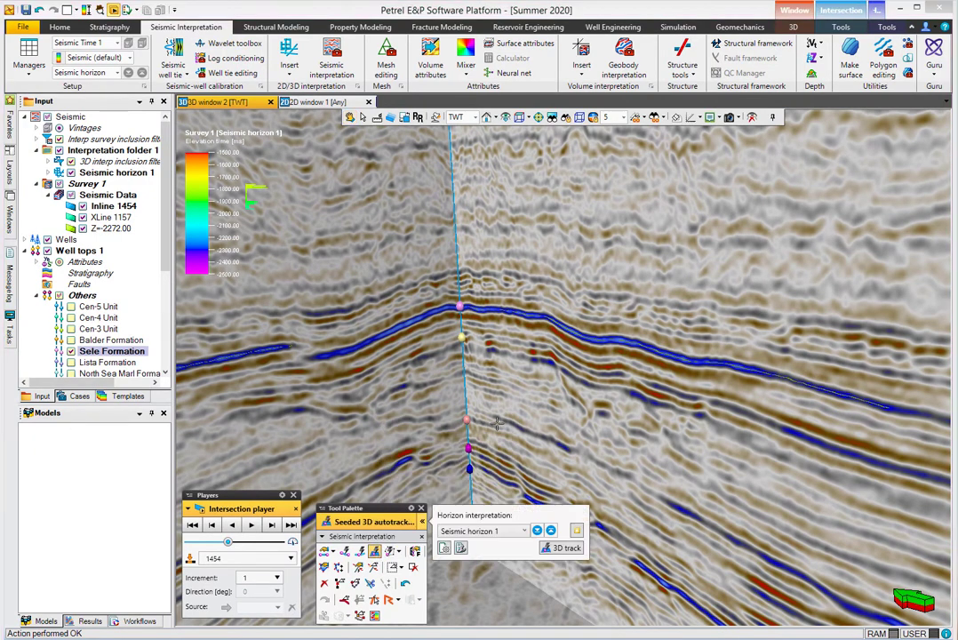
{"action": "left_click", "coordinate": [597, 337]}
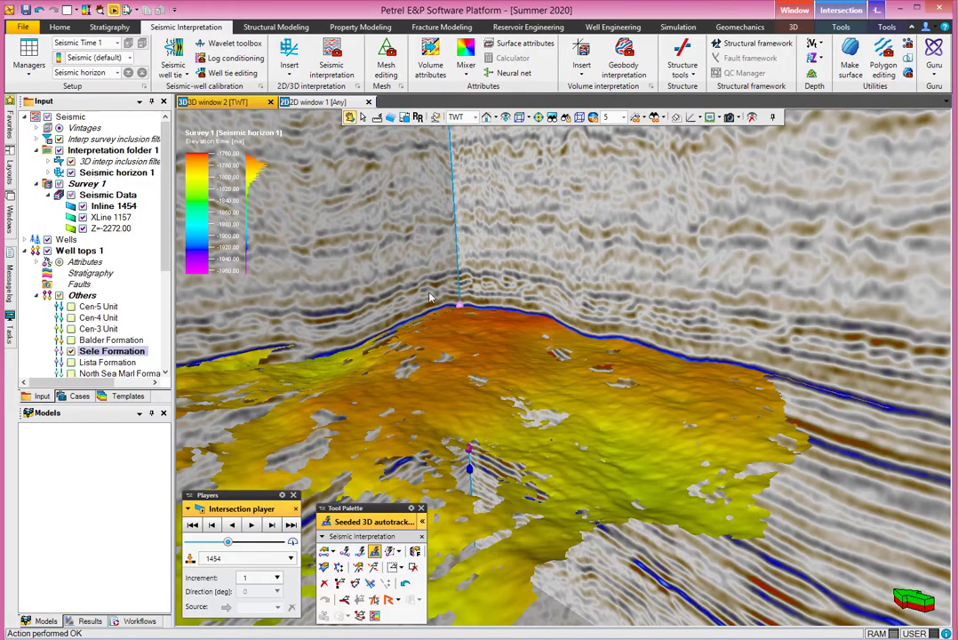
Move the crossline to XLine 1300 so that it cuts through the 3D-tracked horizon
{"action": "key", "text": "v"}
{"action": "scroll", "coordinate": [467, 349], "scroll_direction": "down", "scroll_amount": 5}
{"action": "left_click_drag", "start_coordinate": [480, 312], "coordinate": [601, 476]}
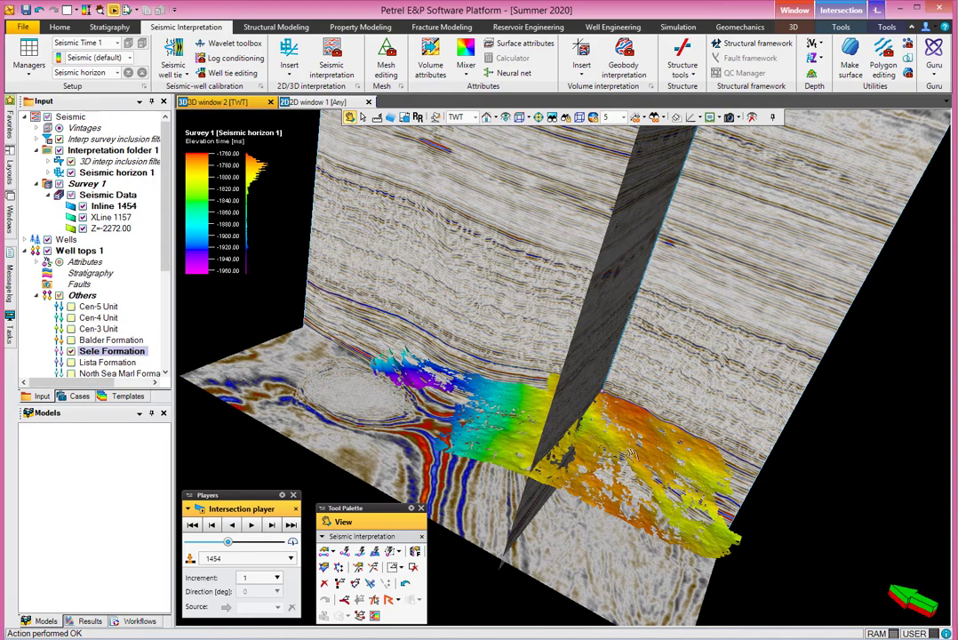
{"action": "left_click_drag", "start_coordinate": [489, 476], "coordinate": [627, 487]}
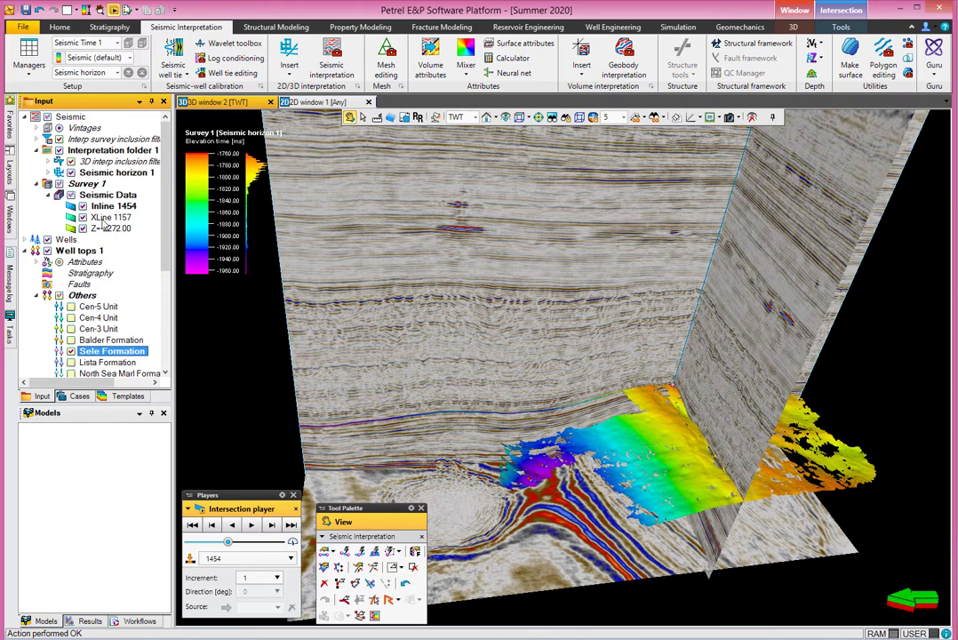
{"action": "left_click", "coordinate": [109, 217]}
{"action": "left_click_drag", "start_coordinate": [216, 543], "coordinate": [230, 548]}
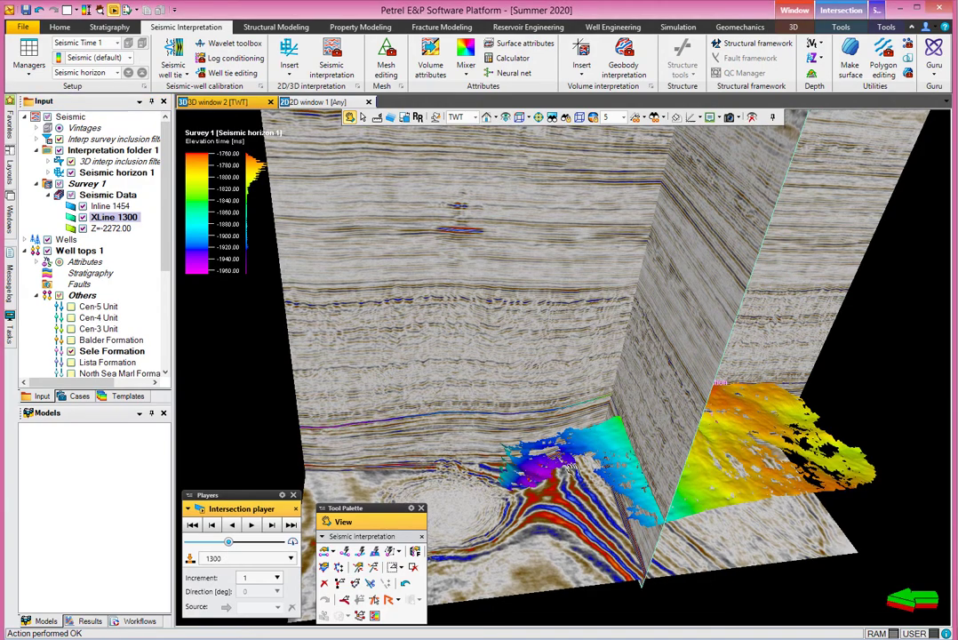
Extend Seismic horizon 1 with Seeded 3D autotracking by adding seeds on the blue reflector on XLine 1300 and Inline 1454
{"action": "left_click_drag", "start_coordinate": [569, 465], "coordinate": [611, 464]}
{"action": "middle_click_drag", "start_coordinate": [611, 469], "coordinate": [476, 427]}
{"action": "left_click_drag", "start_coordinate": [476, 426], "coordinate": [528, 442]}
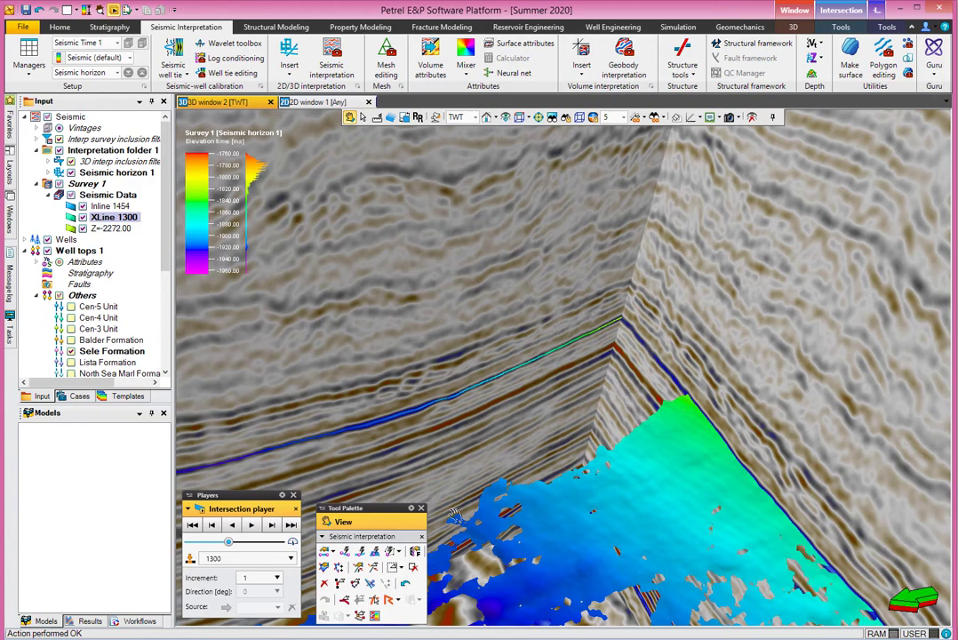
{"action": "left_click", "coordinate": [374, 550]}
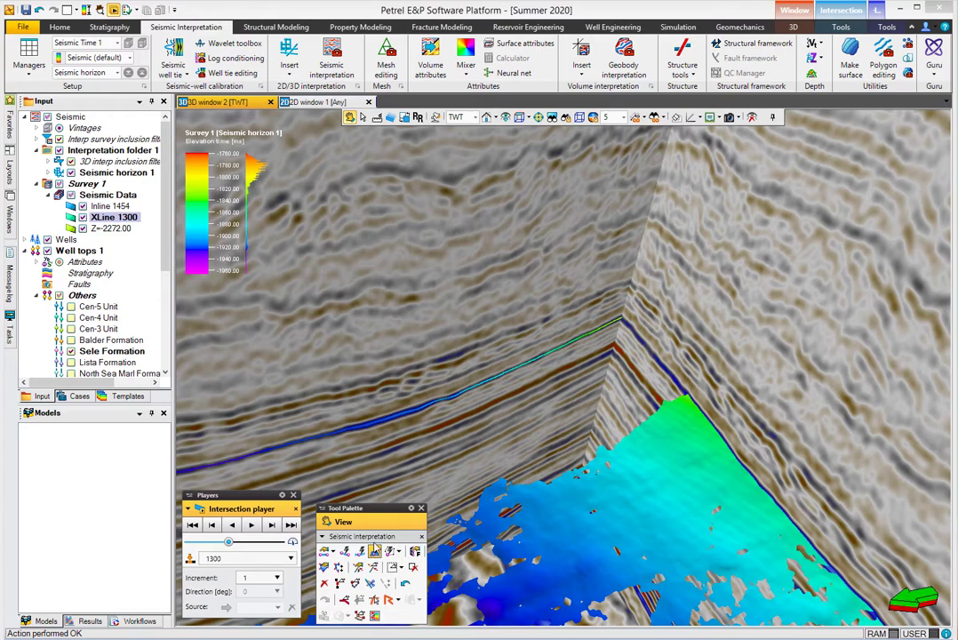
{"action": "left_click", "coordinate": [660, 364]}
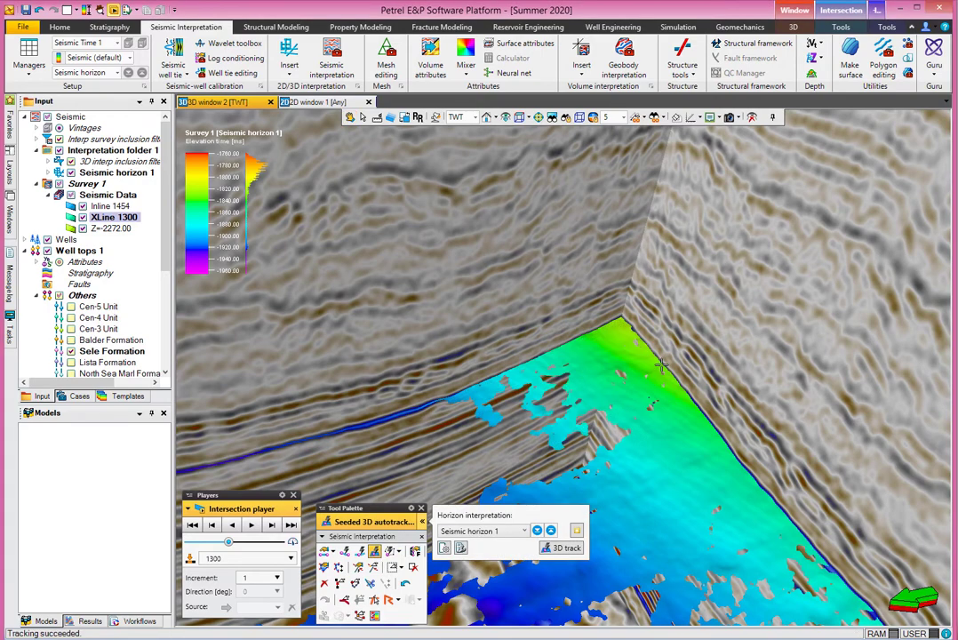
{"action": "left_click", "coordinate": [377, 421]}
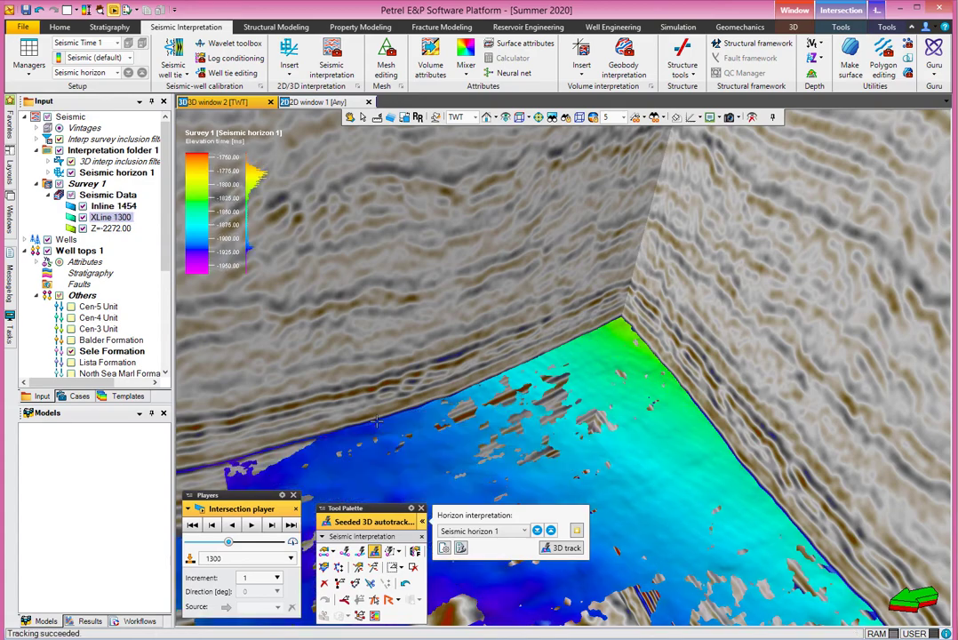
Add further 3D autotracking seeds on Inline 1454 above and beyond the circular structure to extend the horizon
{"action": "left_click", "coordinate": [352, 120]}
{"action": "scroll", "coordinate": [405, 356], "scroll_direction": "down", "scroll_amount": 5}
{"action": "scroll", "coordinate": [405, 356], "scroll_direction": "up", "scroll_amount": 3}
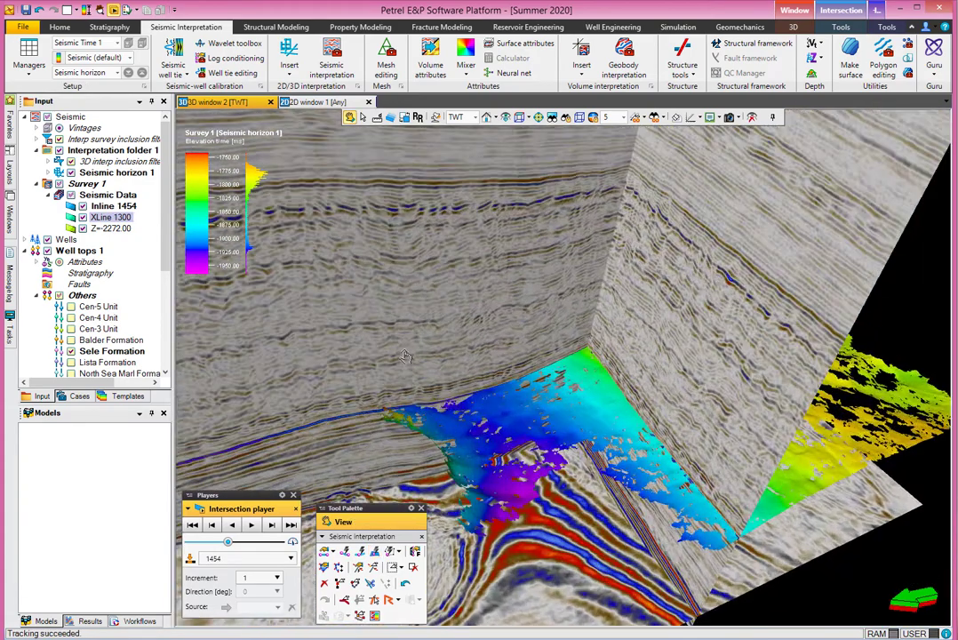
{"action": "left_click_drag", "start_coordinate": [404, 356], "coordinate": [452, 330]}
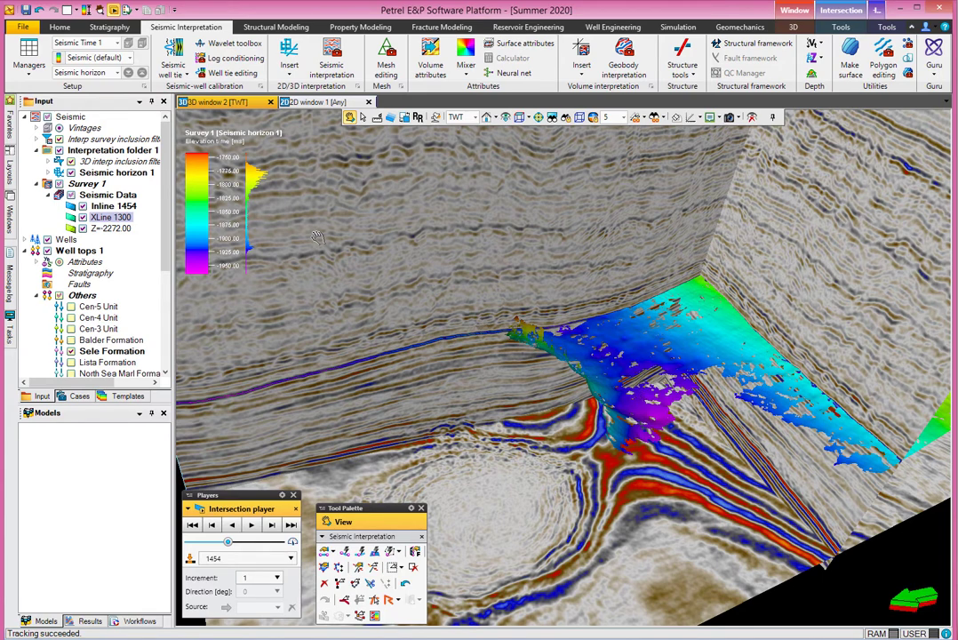
{"action": "left_click", "coordinate": [375, 552]}
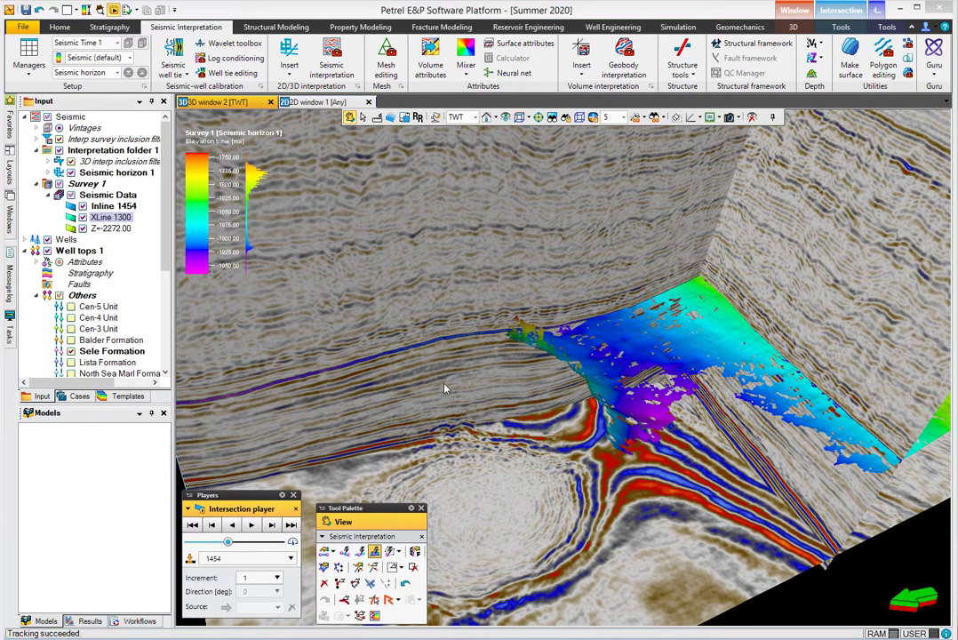
{"action": "left_click", "coordinate": [448, 338]}
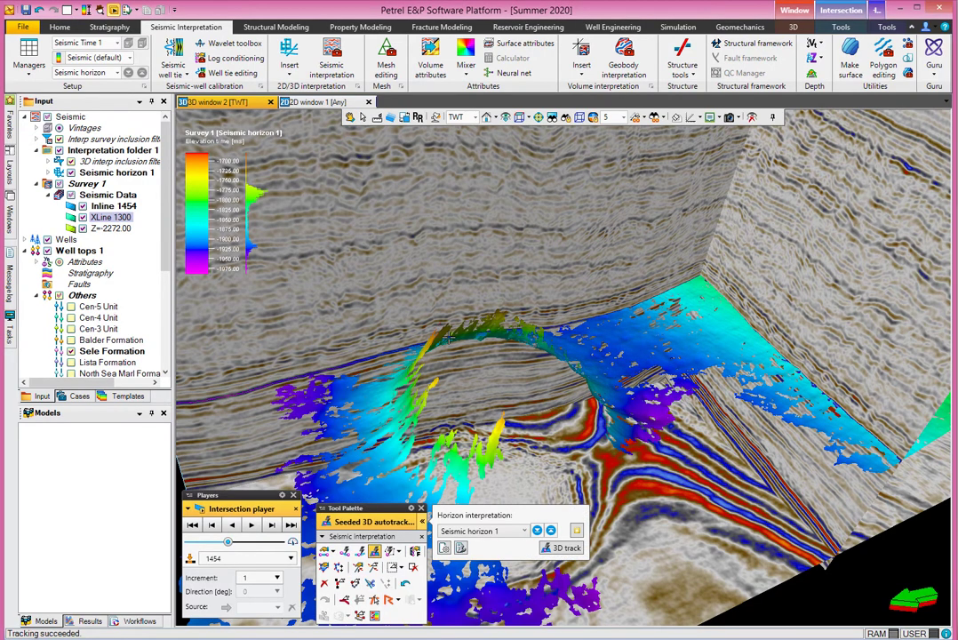
{"action": "left_click", "coordinate": [290, 379]}
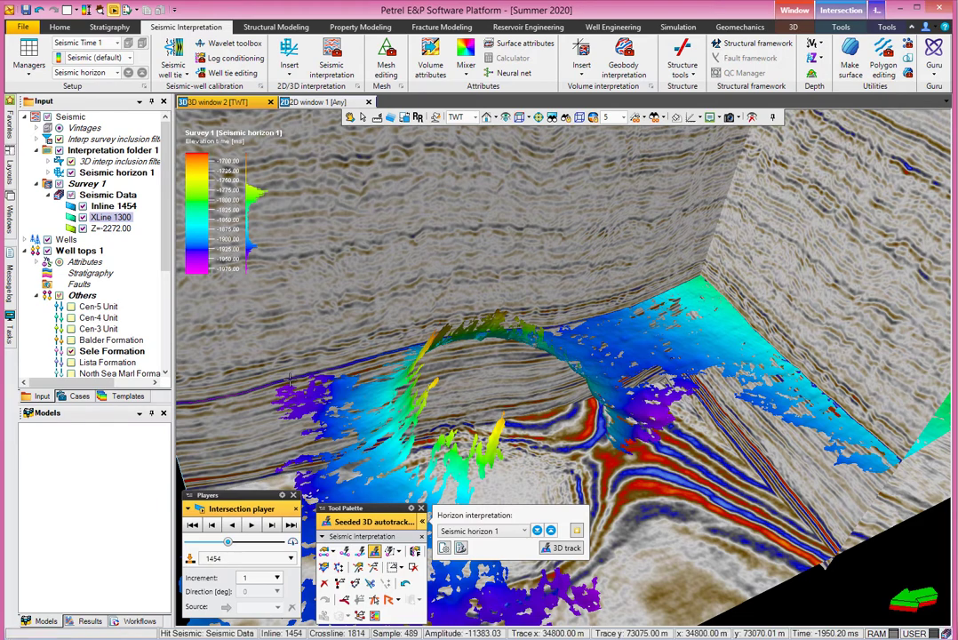
Add Seeded 3D autotracking seeds on Inline 1454's blue reflector beside the circular structure to extend Seismic horizon 1
{"action": "left_click", "coordinate": [197, 402]}
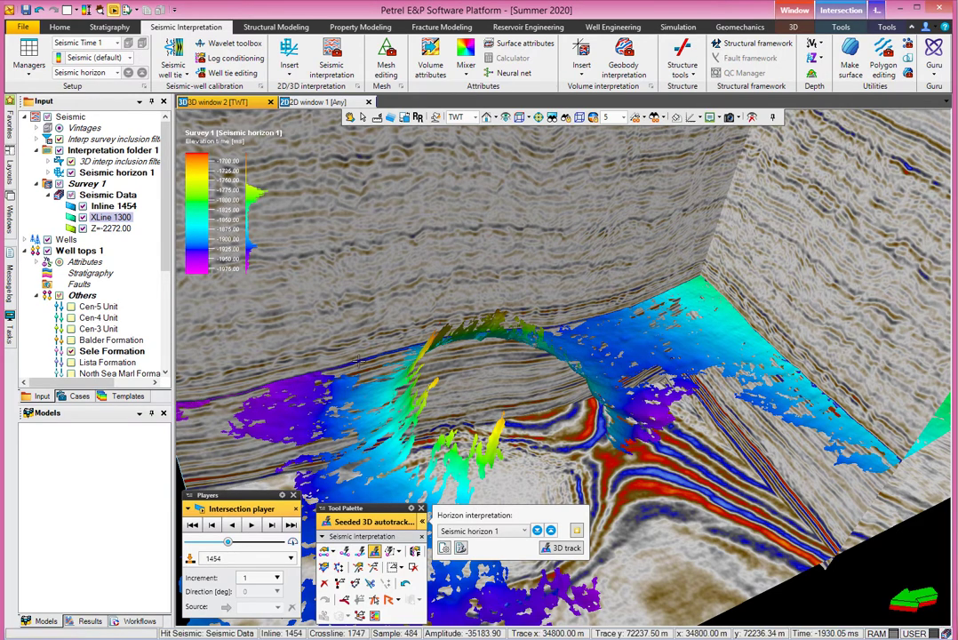
{"action": "left_click", "coordinate": [342, 368]}
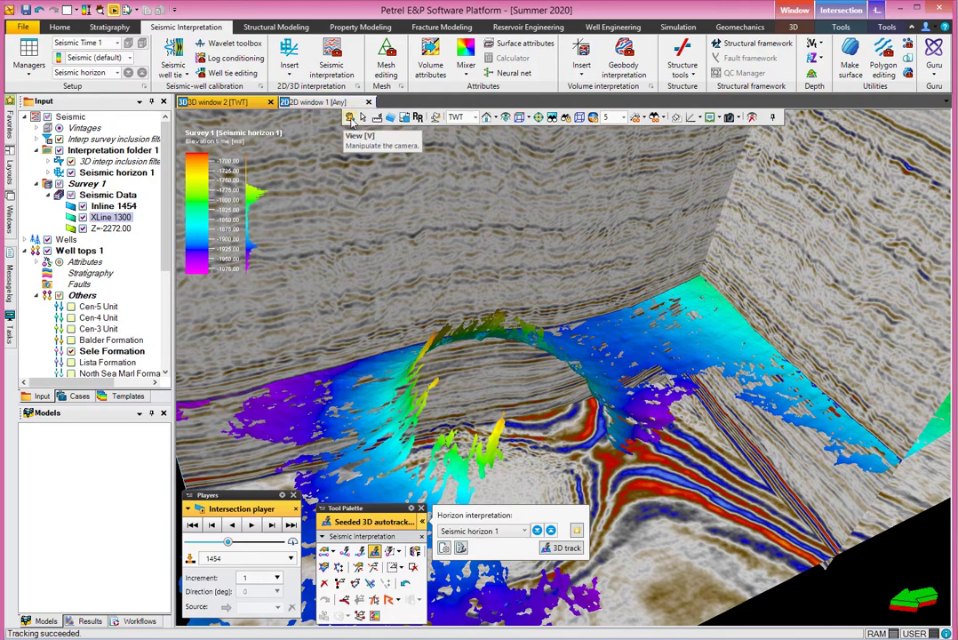
Examine the coverage of Seismic horizon 1 on both sides of Inline 1454 and around the circular structure
{"action": "left_click", "coordinate": [349, 117]}
{"action": "scroll", "coordinate": [391, 367], "scroll_direction": "down", "scroll_amount": 5}
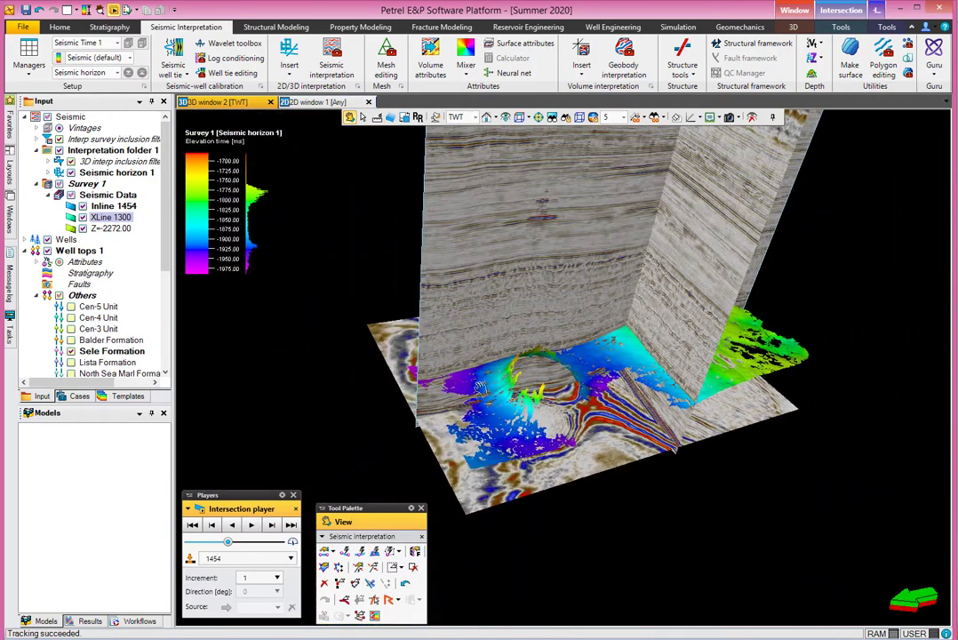
{"action": "left_click_drag", "start_coordinate": [480, 387], "coordinate": [435, 351]}
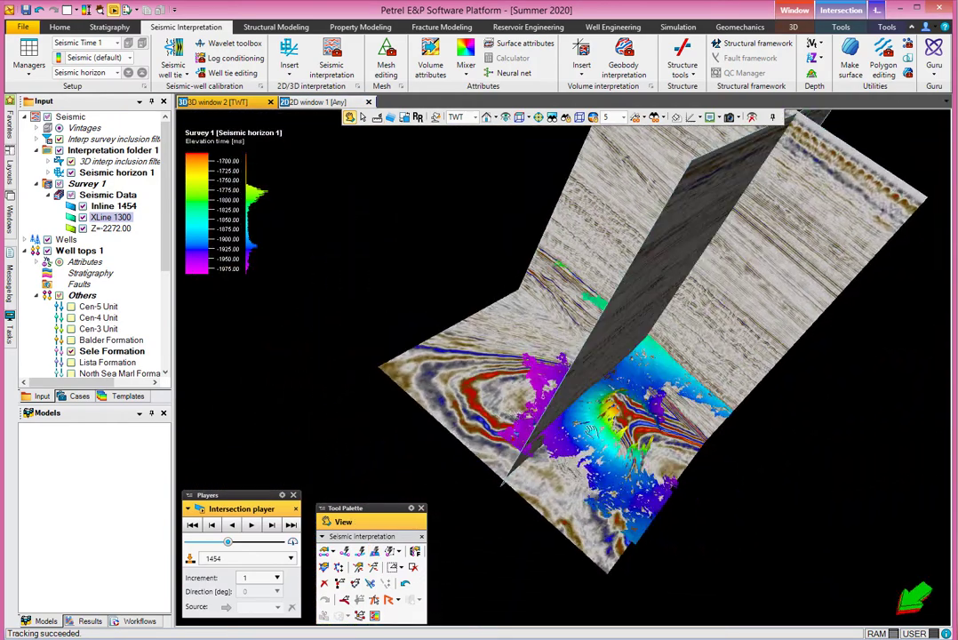
{"action": "left_click_drag", "start_coordinate": [529, 349], "coordinate": [456, 336]}
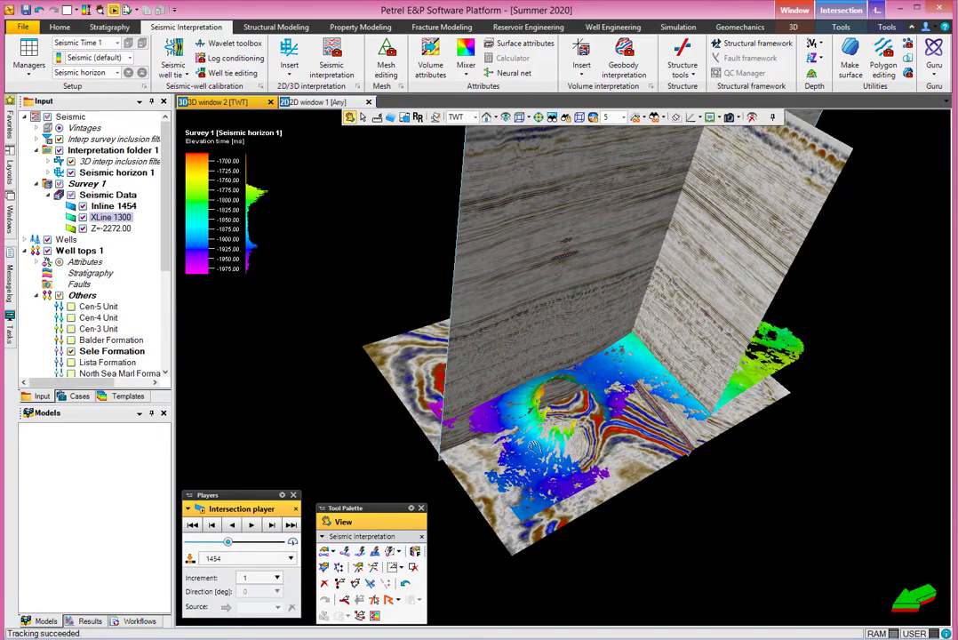
{"action": "left_click_drag", "start_coordinate": [518, 411], "coordinate": [608, 450]}
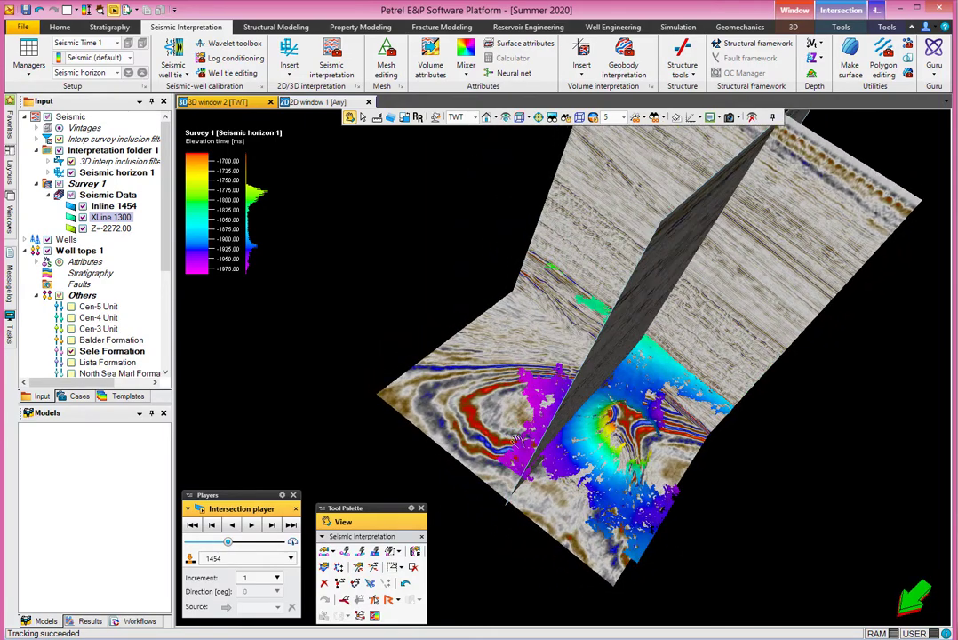
{"action": "left_click_drag", "start_coordinate": [465, 450], "coordinate": [573, 489]}
{"action": "left_click_drag", "start_coordinate": [671, 344], "coordinate": [560, 298]}
{"action": "scroll", "coordinate": [620, 416], "scroll_direction": "up", "scroll_amount": 8}
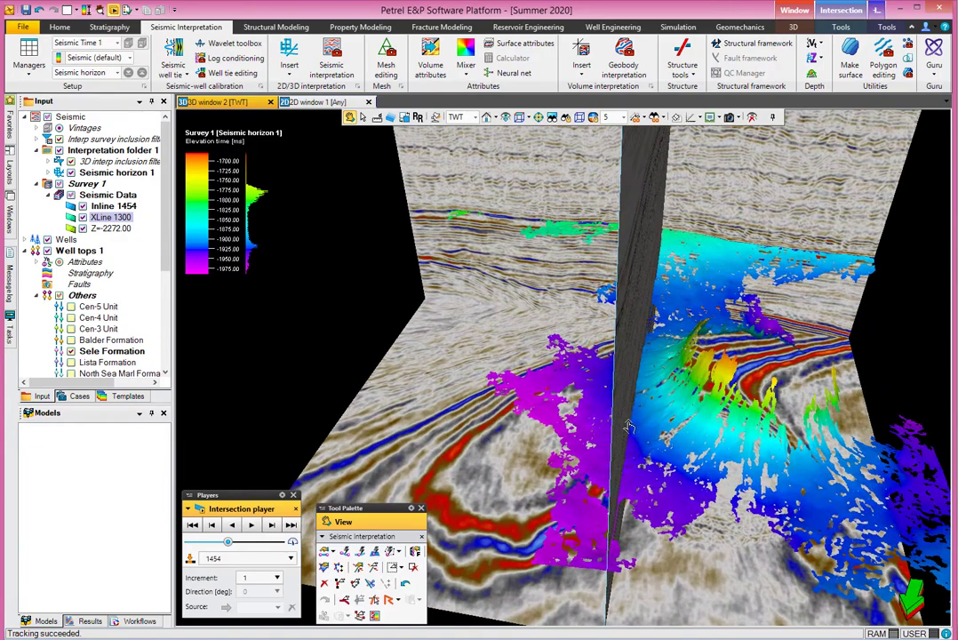
{"action": "left_click_drag", "start_coordinate": [607, 424], "coordinate": [596, 419]}
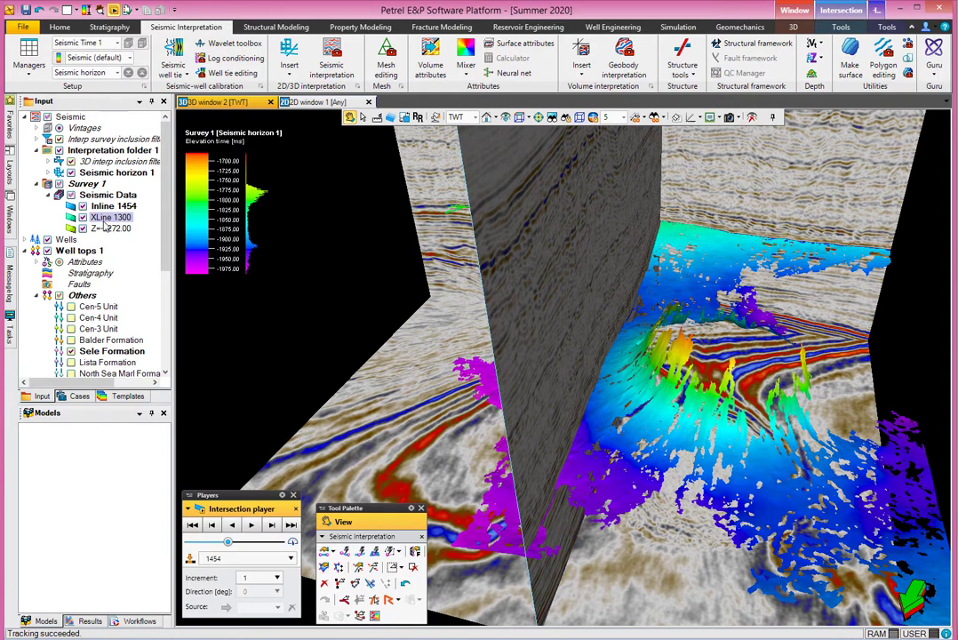
Move the crossline to XLine 1546 and seed 3D autotracking on its blue reflector beside the circular structure
{"action": "left_click", "coordinate": [108, 217]}
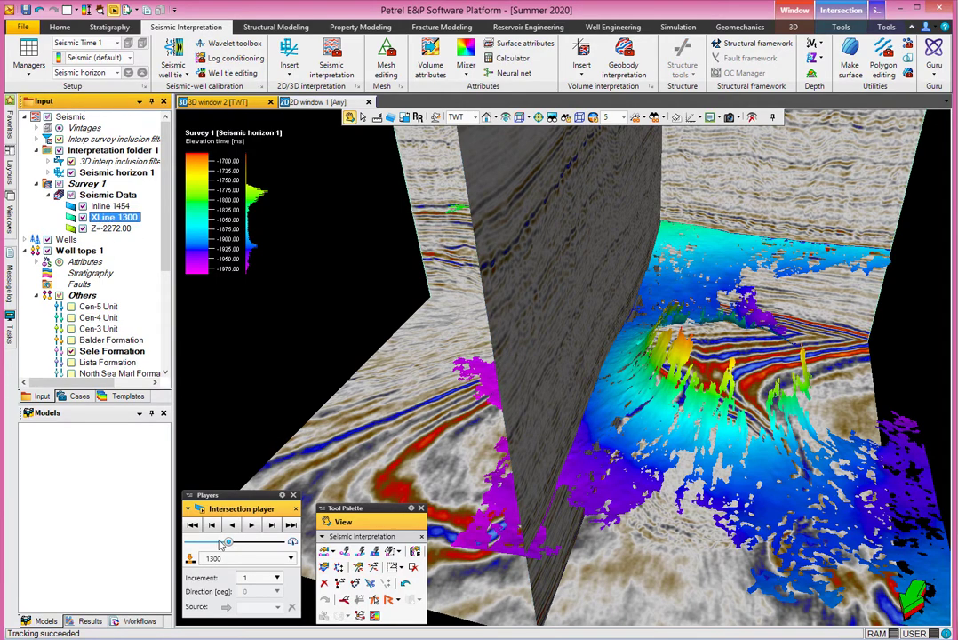
{"action": "left_click_drag", "start_coordinate": [228, 545], "coordinate": [251, 553]}
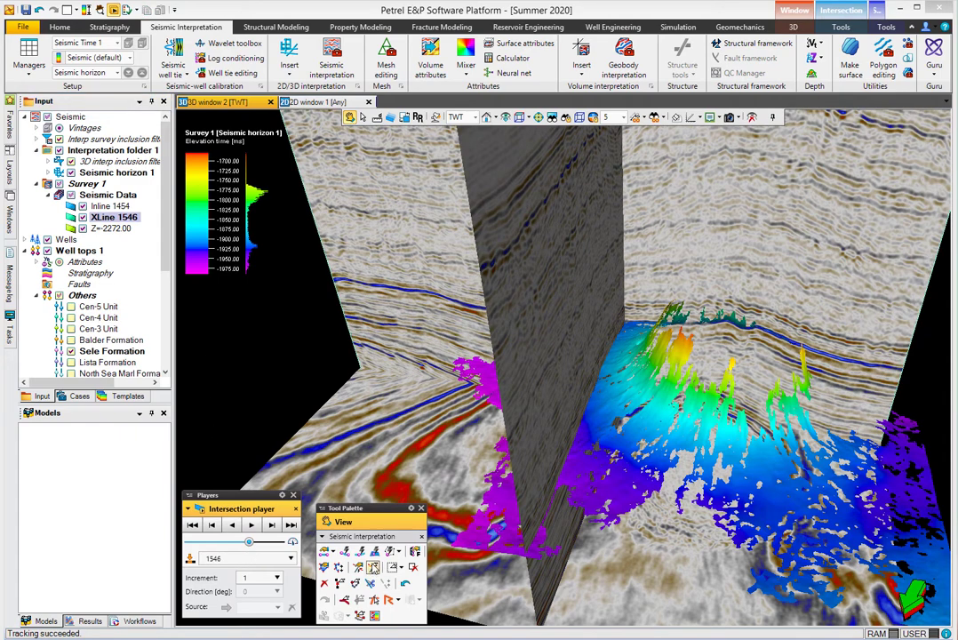
{"action": "left_click", "coordinate": [836, 357]}
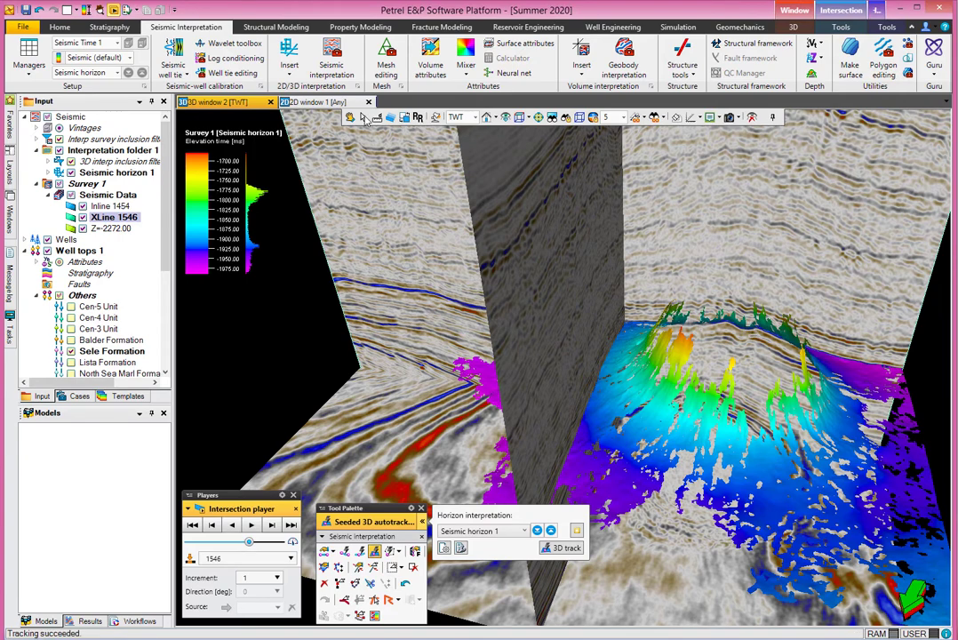
Add Seeded 3D autotracking seeds along XLine 1546's blue reflector on the opposite side of Inline 1454
{"action": "left_click", "coordinate": [362, 118]}
{"action": "left_click_drag", "start_coordinate": [444, 449], "coordinate": [524, 415]}
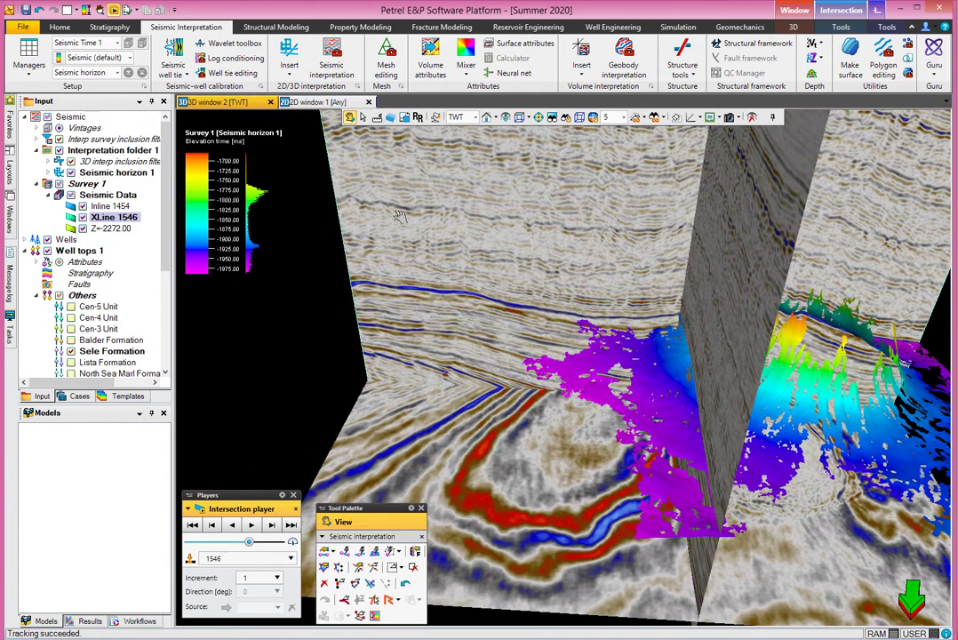
{"action": "left_click", "coordinate": [375, 552]}
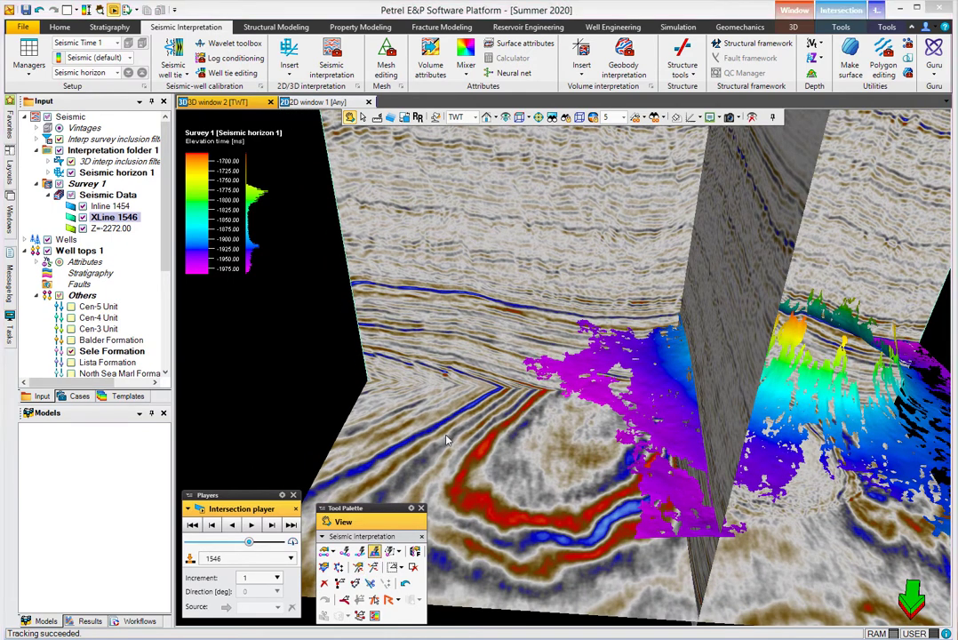
{"action": "left_click", "coordinate": [515, 304]}
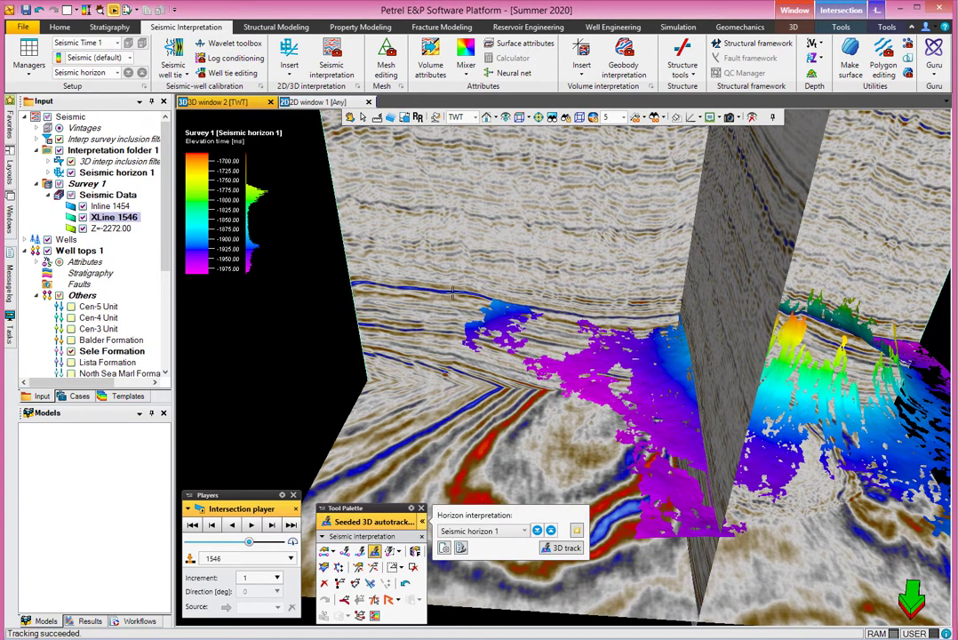
{"action": "left_click", "coordinate": [353, 283]}
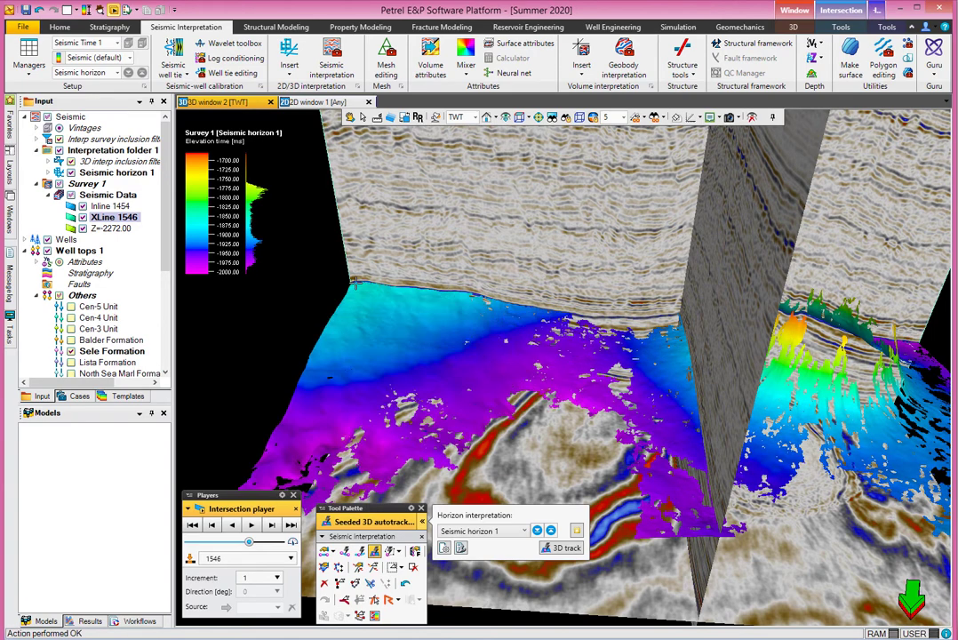
{"action": "left_click", "coordinate": [608, 315]}
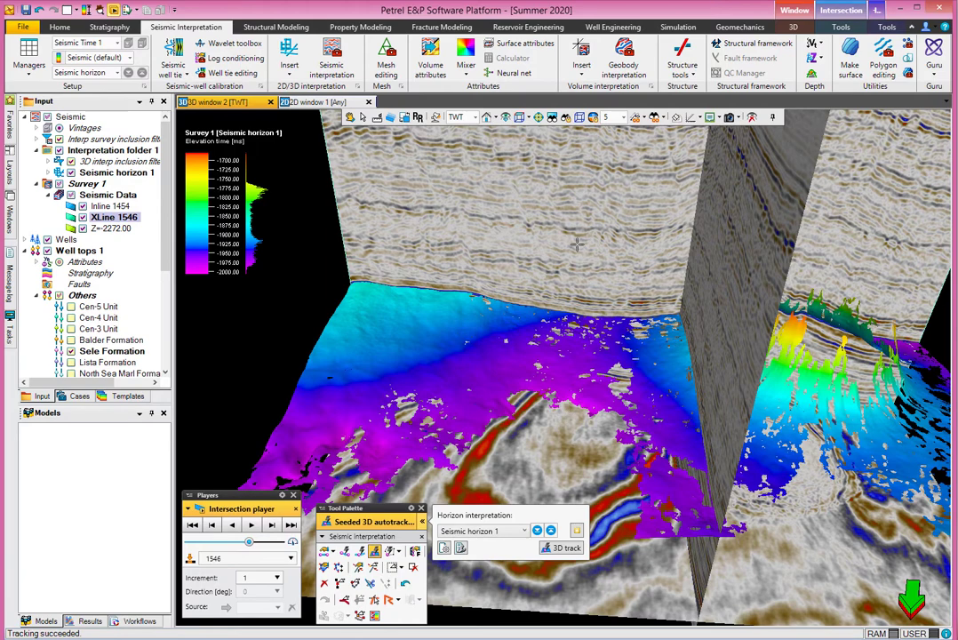
Move the crossline to XLine 1857 and seed 3D autotracking on its blue reflector to extend Seismic horizon 1
{"action": "left_click", "coordinate": [350, 117]}
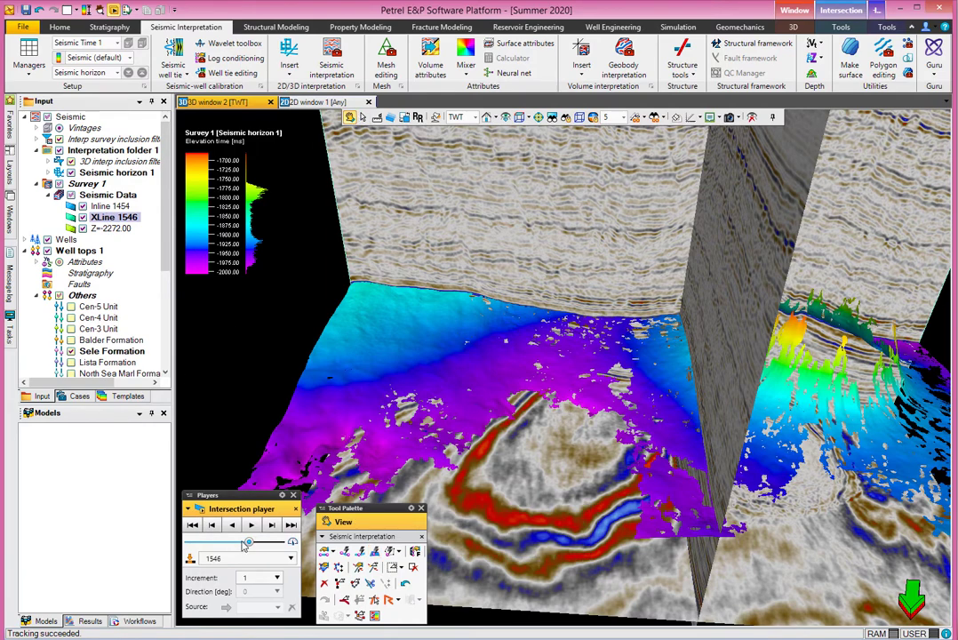
{"action": "left_click_drag", "start_coordinate": [249, 542], "coordinate": [276, 551]}
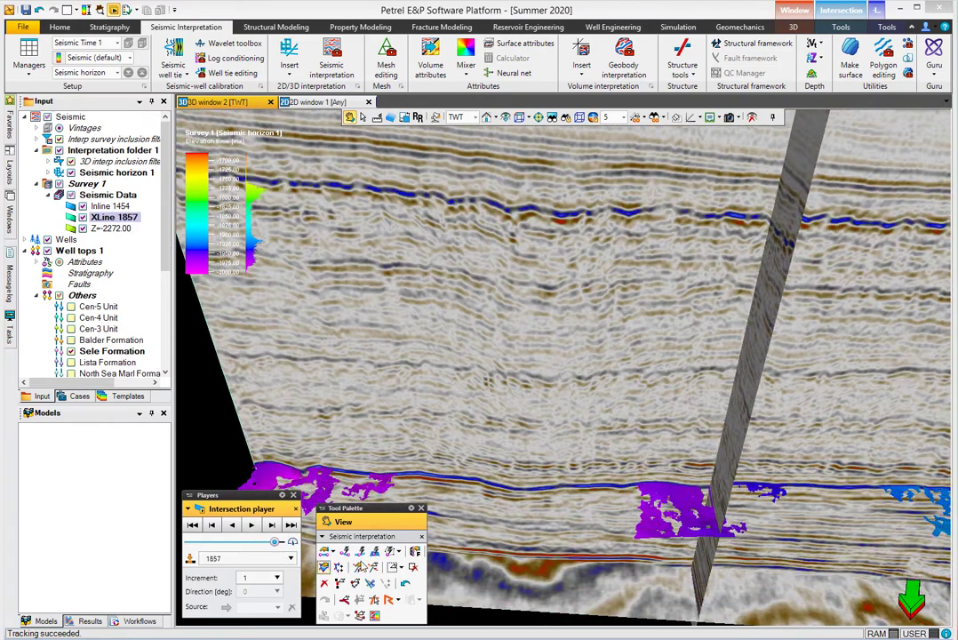
{"action": "left_click", "coordinate": [375, 552]}
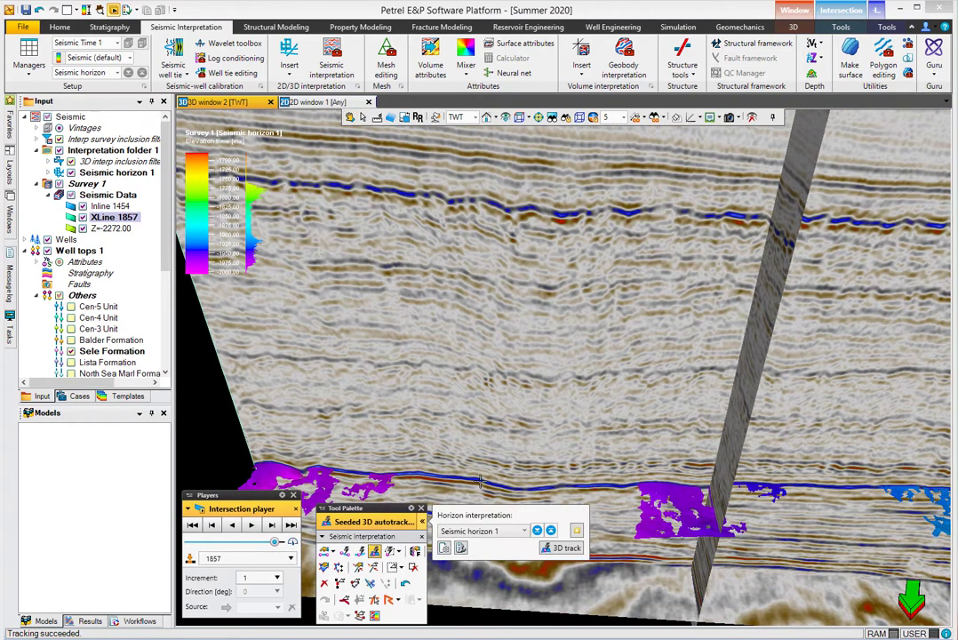
{"action": "left_click", "coordinate": [480, 480]}
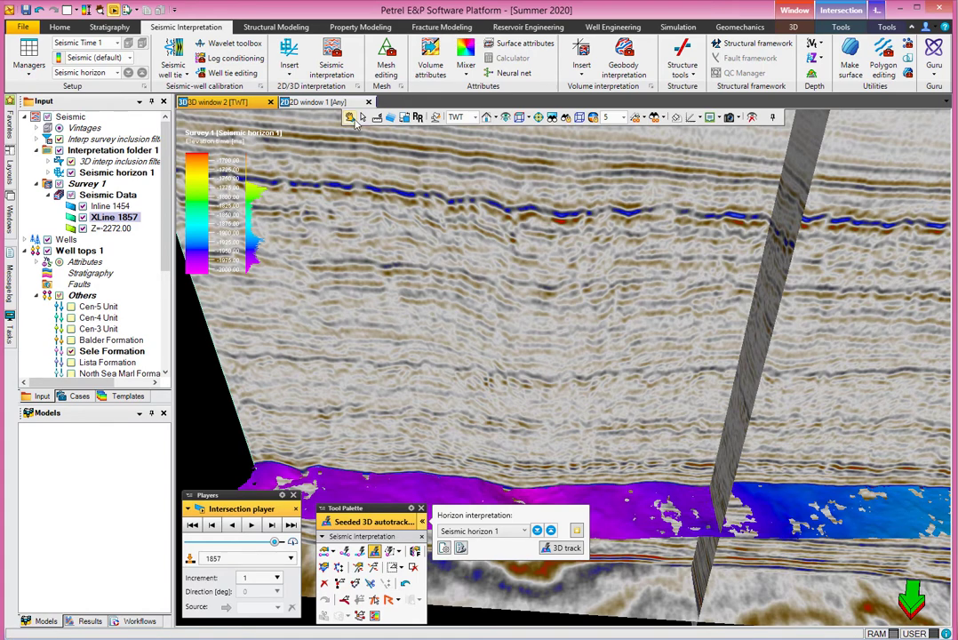
Move the crossline to XLine 1073 so that it cuts the sparsely tracked part of the horizon beyond the well
{"action": "left_click", "coordinate": [352, 121]}
{"action": "scroll", "coordinate": [382, 229], "scroll_direction": "down", "scroll_amount": 5}
{"action": "left_click_drag", "start_coordinate": [391, 236], "coordinate": [389, 397]}
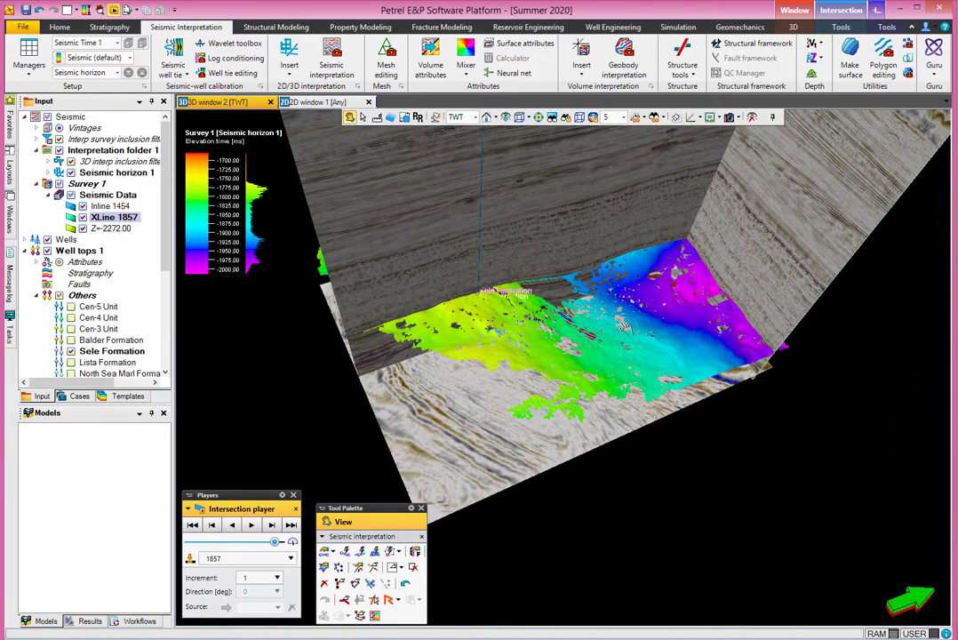
{"action": "left_click", "coordinate": [110, 229]}
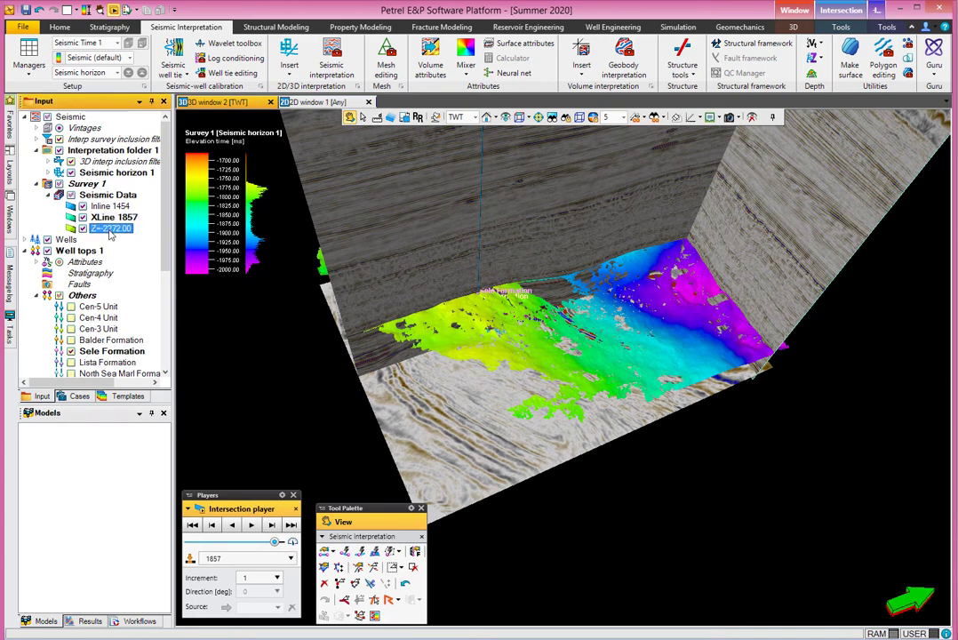
{"action": "left_click", "coordinate": [113, 217]}
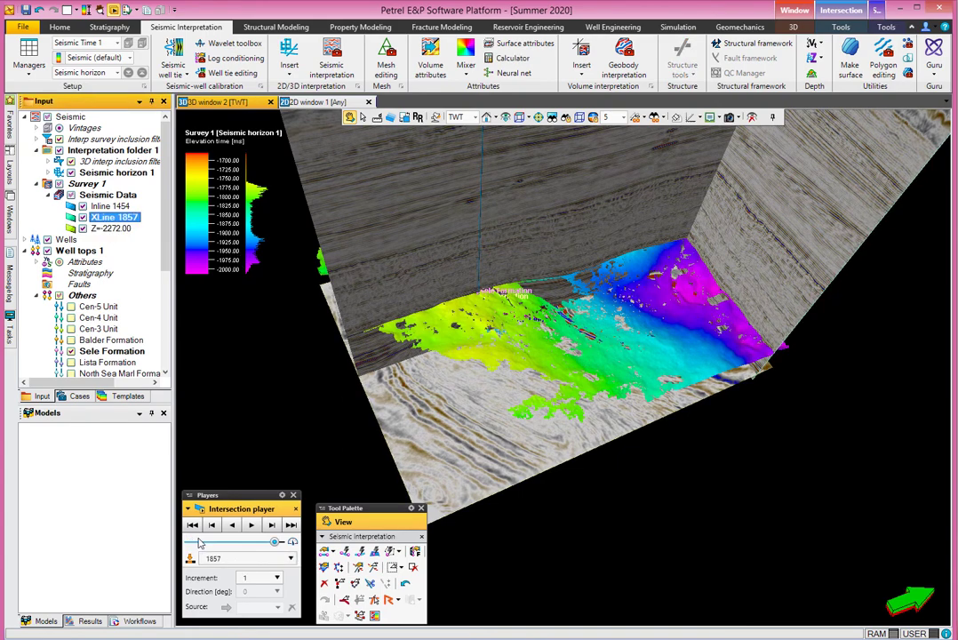
{"action": "left_click_drag", "start_coordinate": [277, 545], "coordinate": [211, 553]}
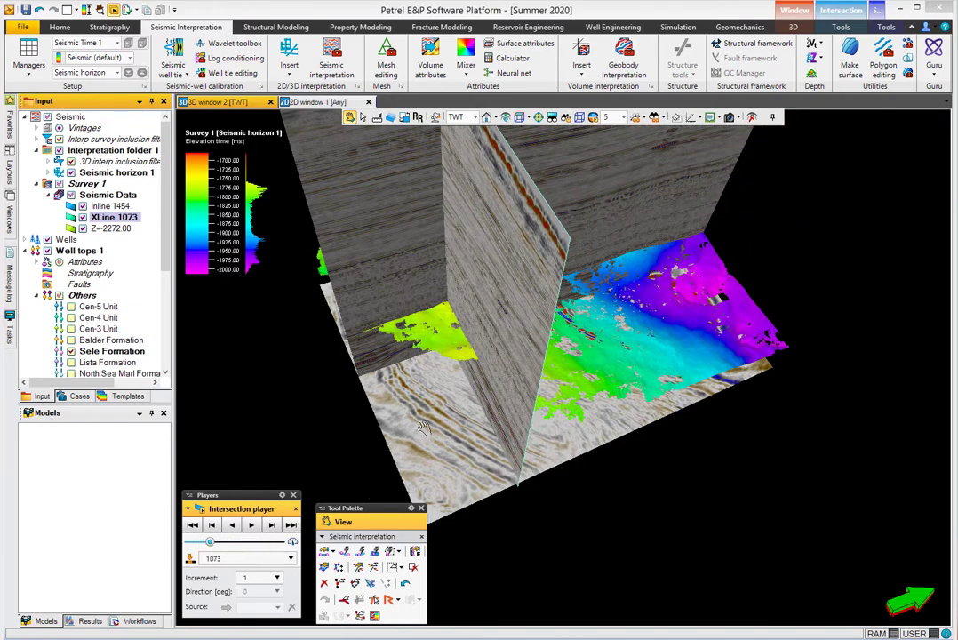
Add Seeded 3D autotracking seeds on XLine 1073's blue reflector, down the slope beyond the tracked horizon patch
{"action": "left_click_drag", "start_coordinate": [376, 380], "coordinate": [485, 382]}
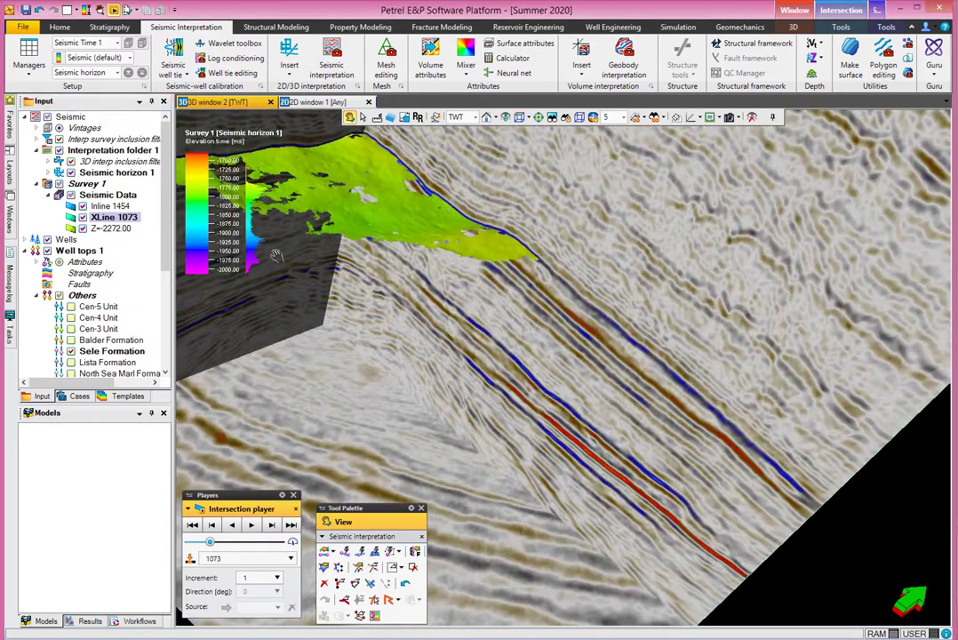
{"action": "left_click", "coordinate": [374, 551]}
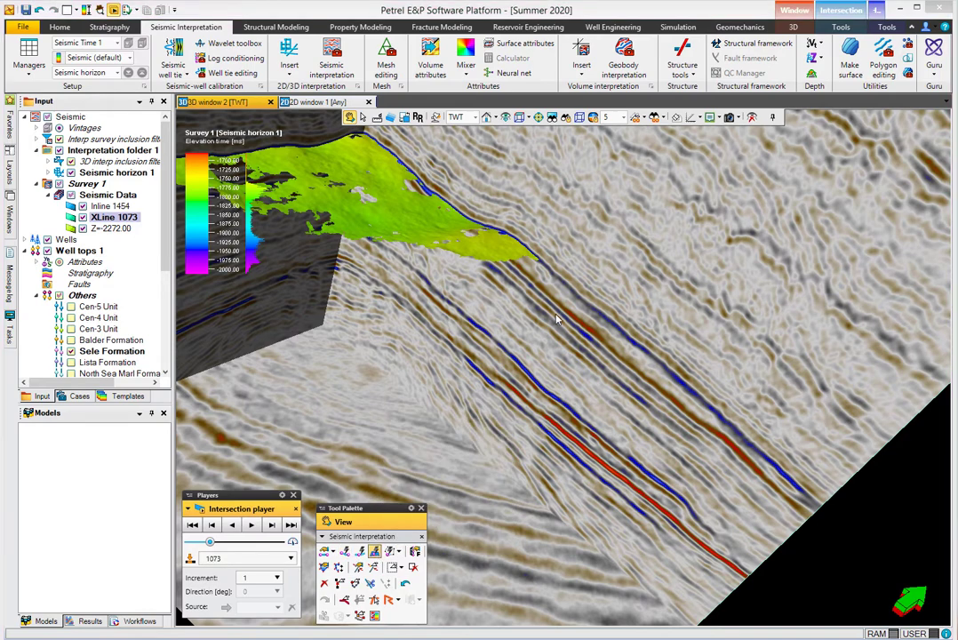
{"action": "left_click", "coordinate": [572, 291]}
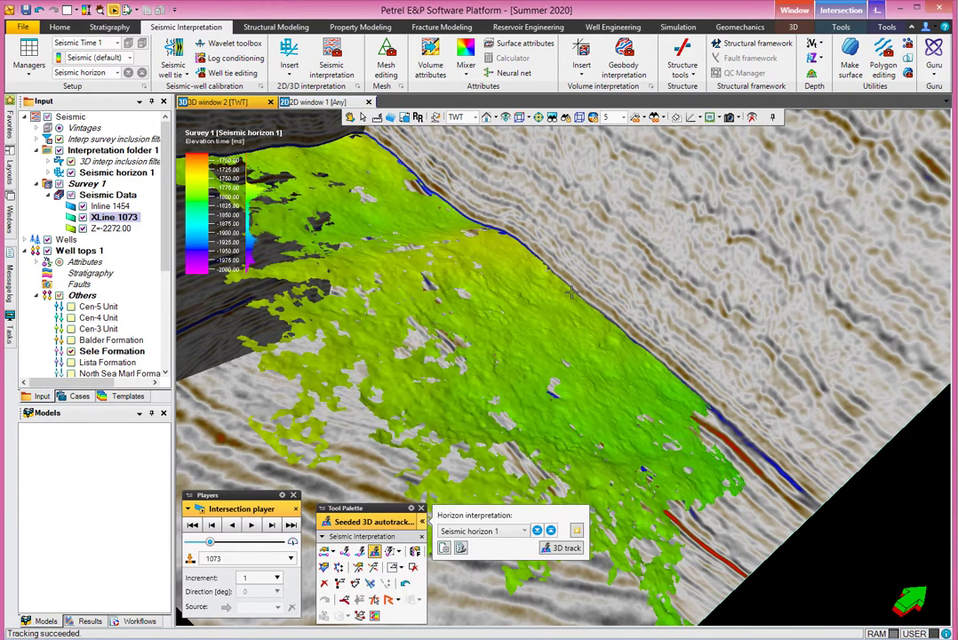
{"action": "left_click", "coordinate": [743, 438]}
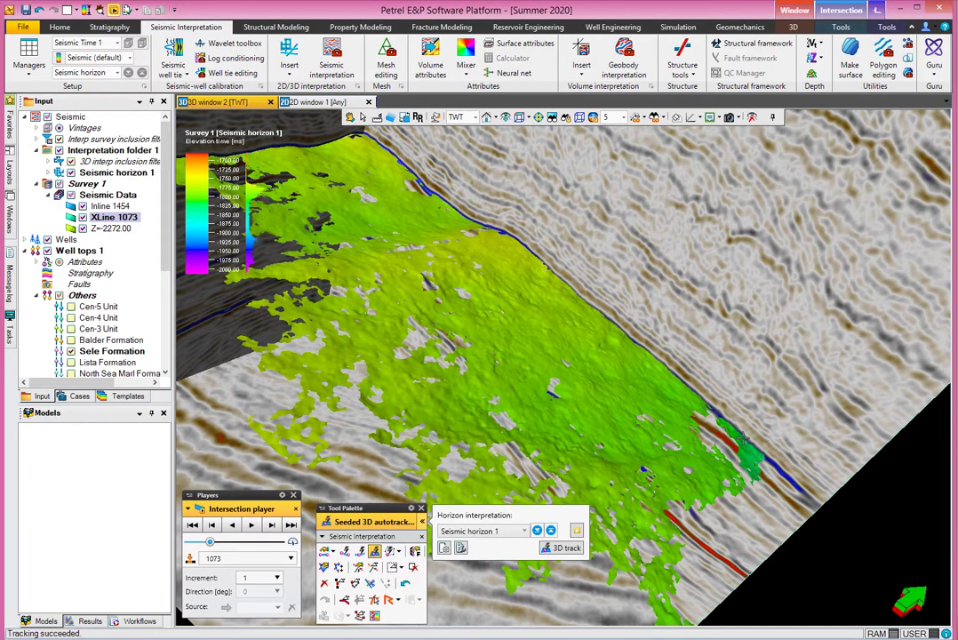
Seed 3D autotracking on Inline 1454's blue reflector near the section's outer edge to extend Seismic horizon 1
{"action": "left_click", "coordinate": [350, 118]}
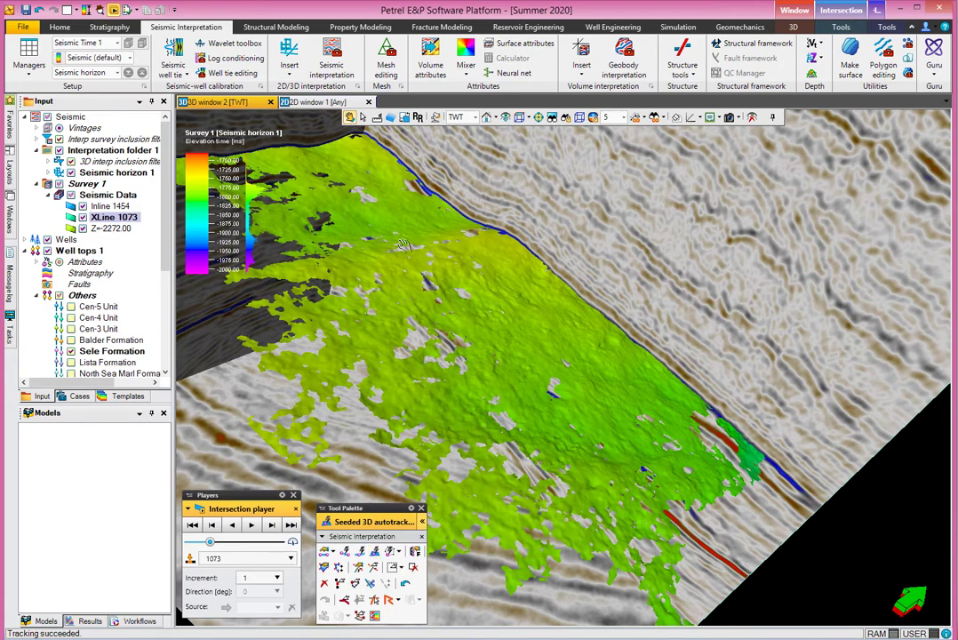
{"action": "middle_click_drag", "start_coordinate": [222, 197], "coordinate": [495, 265]}
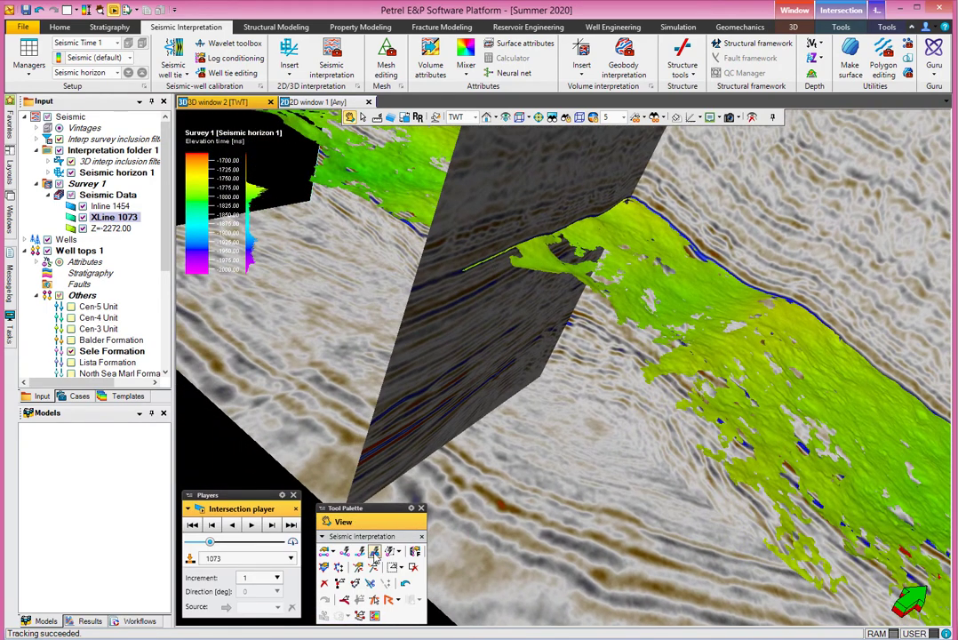
{"action": "left_click", "coordinate": [374, 551]}
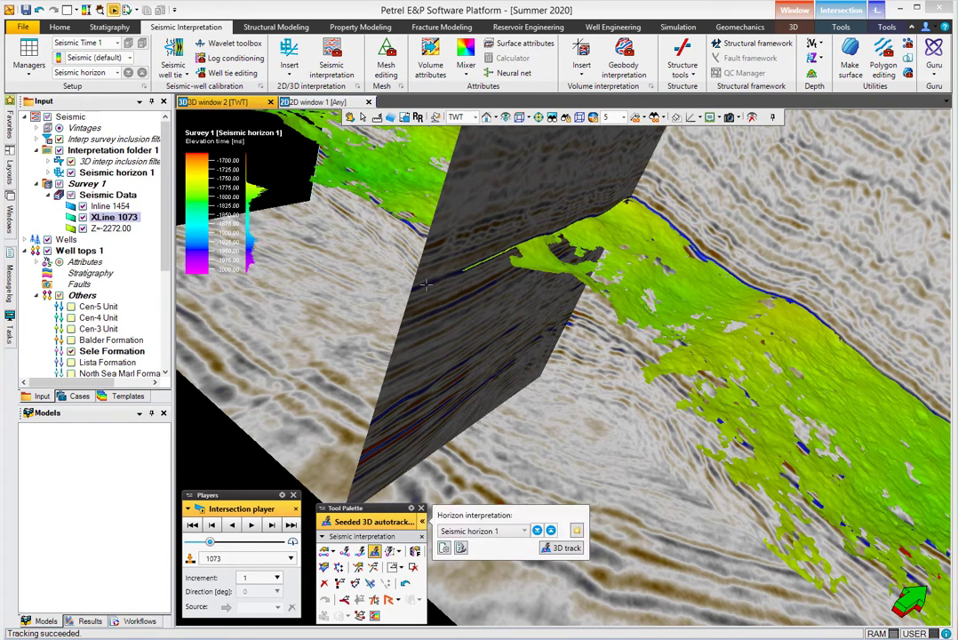
{"action": "left_click", "coordinate": [425, 284]}
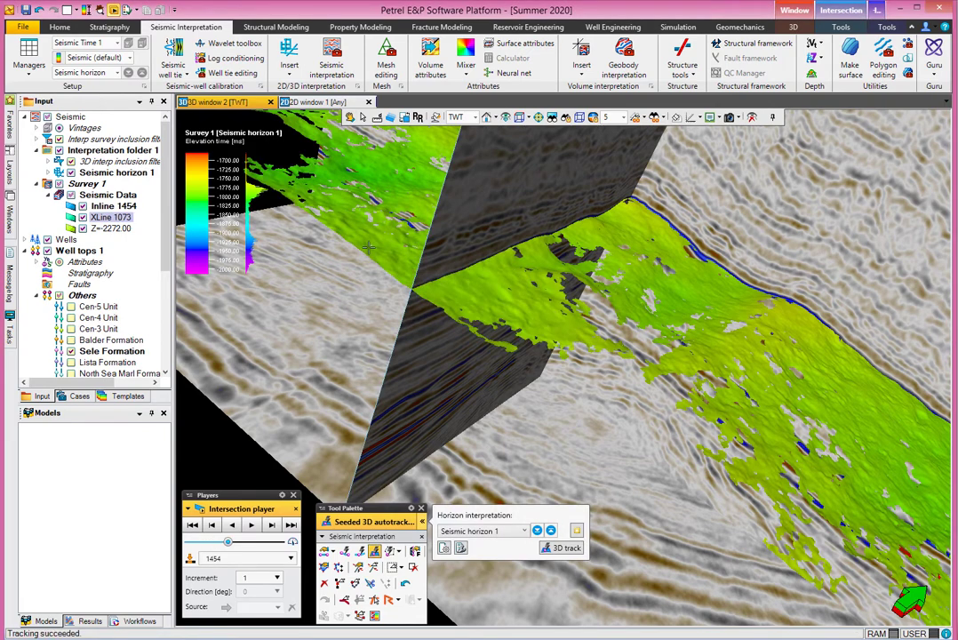
Hide Inline 1454, XLine 1073 and the Z=-2272.00 time slice to leave Seismic horizon 1 displayed without seismic sections
{"action": "left_click", "coordinate": [350, 117]}
{"action": "left_click_drag", "start_coordinate": [466, 169], "coordinate": [388, 338]}
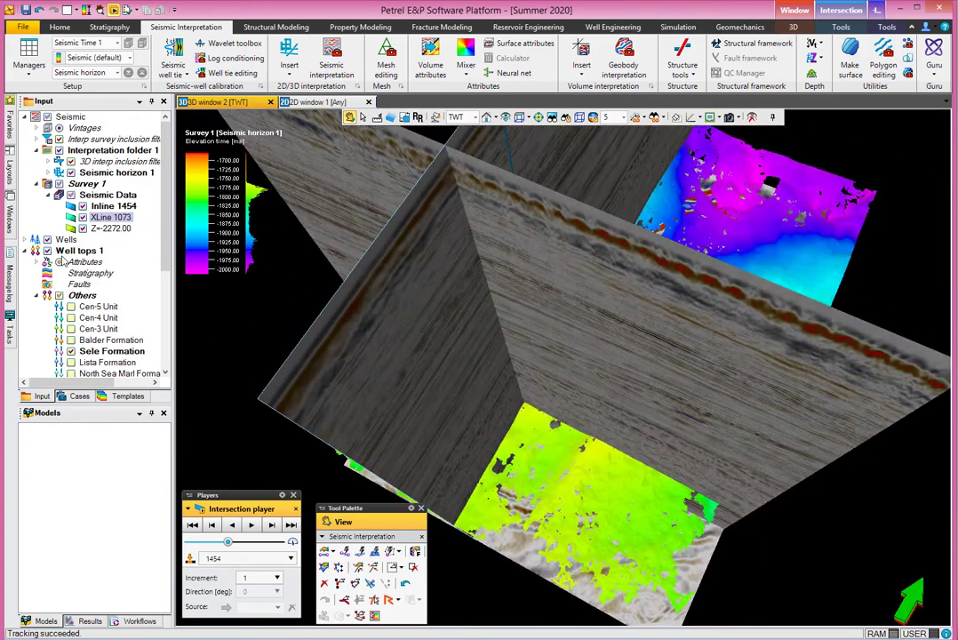
{"action": "left_click", "coordinate": [83, 217]}
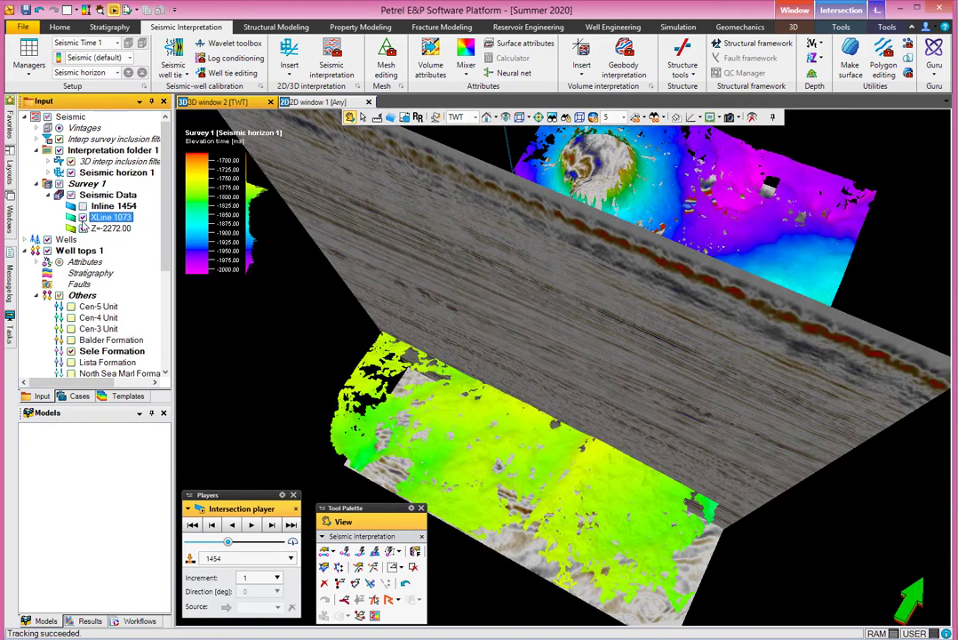
{"action": "left_click", "coordinate": [82, 206]}
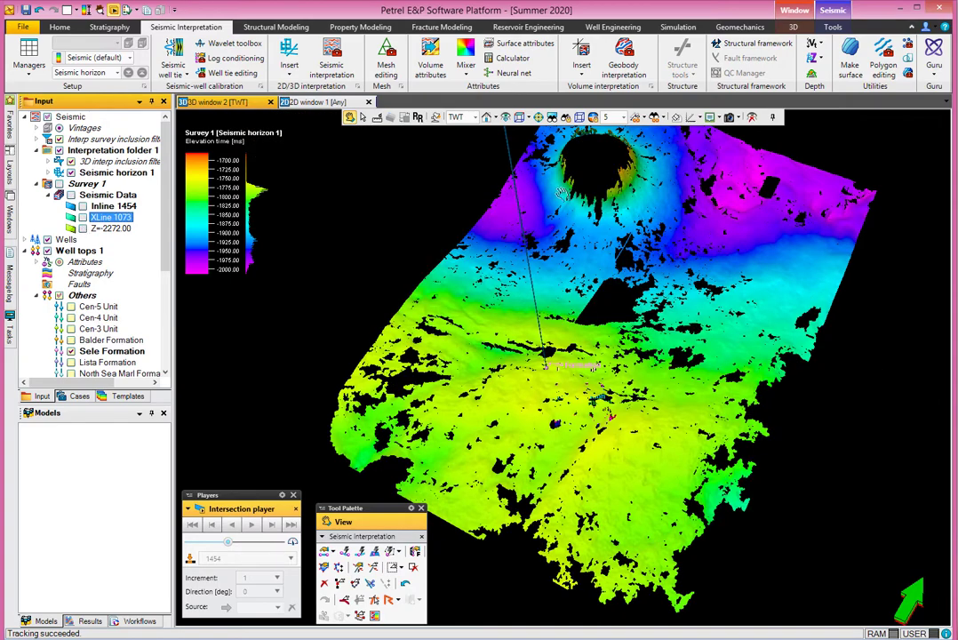
Display the crossline again and move it to XLine 1358 so that it cuts the untracked gap in Seismic horizon 1 near the well
{"action": "left_click", "coordinate": [436, 116]}
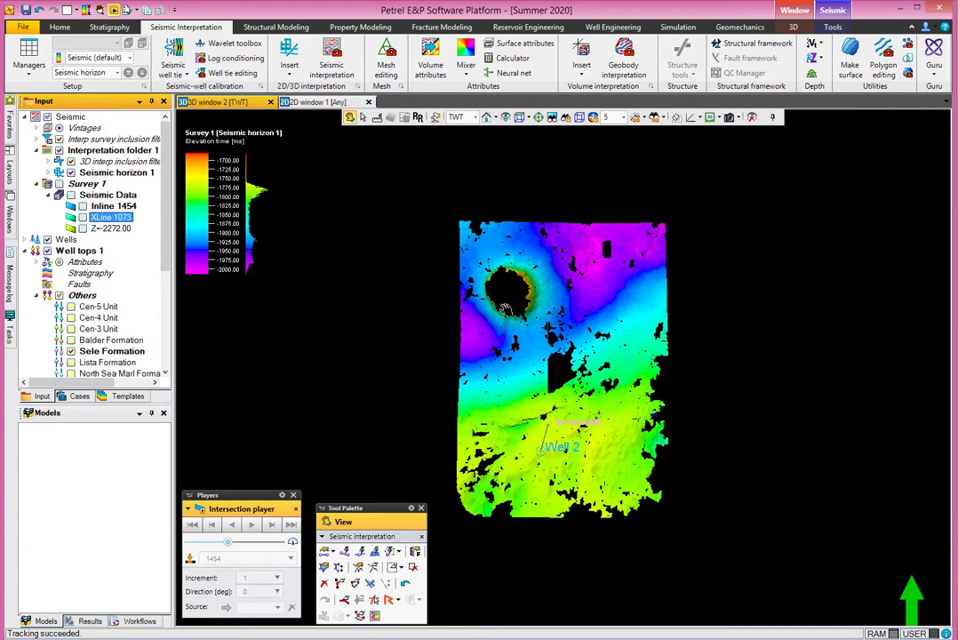
{"action": "left_click_drag", "start_coordinate": [510, 347], "coordinate": [497, 367], "text": "ctrl+shift"}
{"action": "left_click_drag", "start_coordinate": [486, 293], "coordinate": [457, 253]}
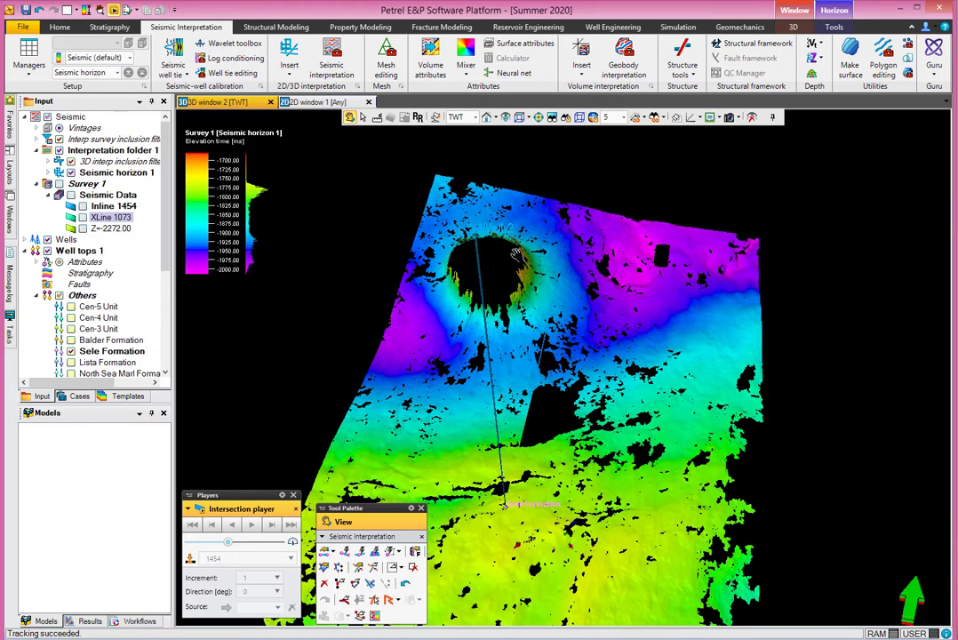
{"action": "left_click", "coordinate": [82, 217]}
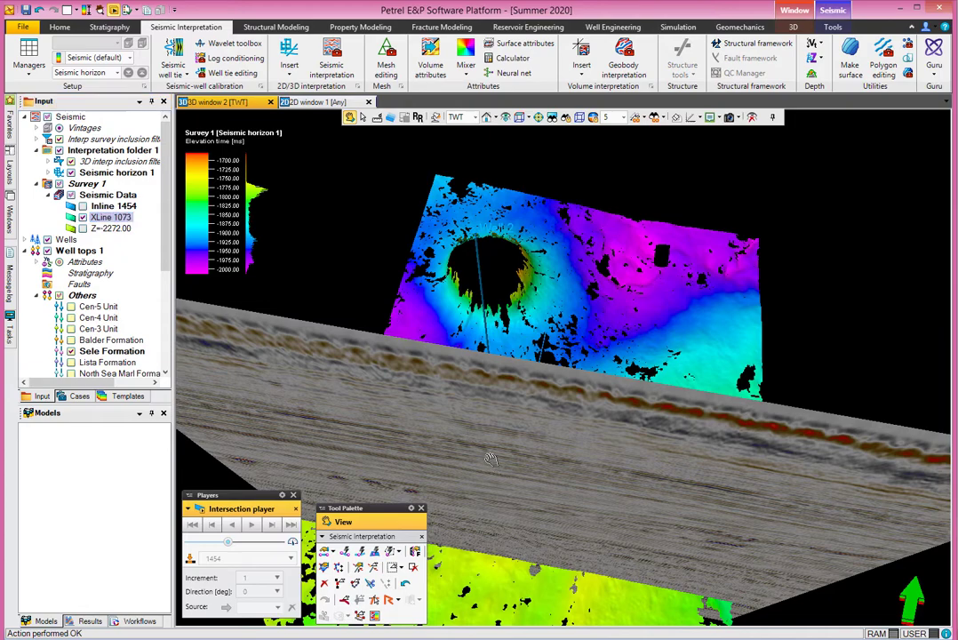
{"action": "left_click_drag", "start_coordinate": [470, 433], "coordinate": [420, 401]}
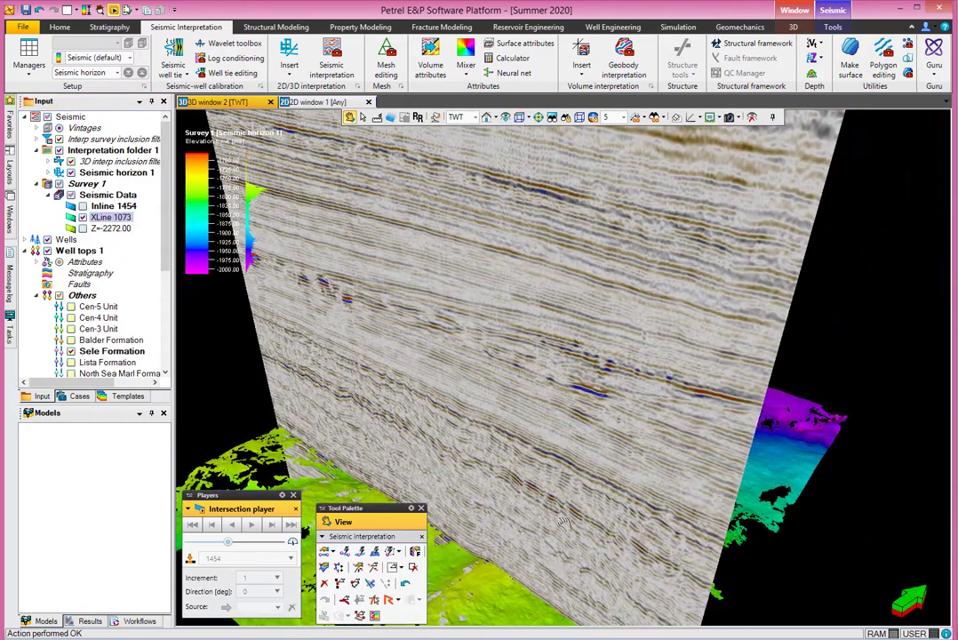
{"action": "left_click_drag", "start_coordinate": [475, 442], "coordinate": [358, 398]}
{"action": "left_click", "coordinate": [110, 218]}
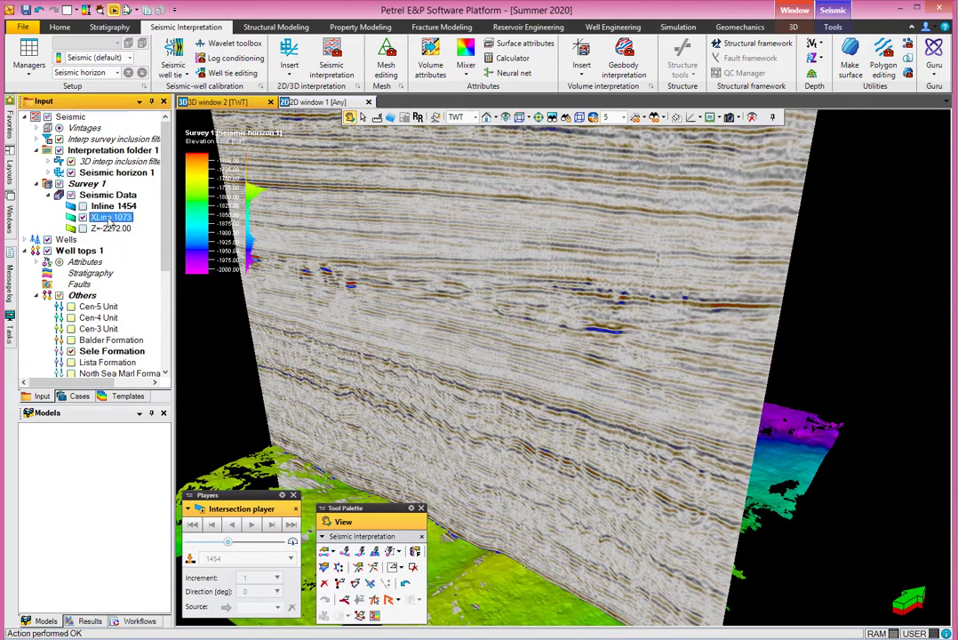
{"action": "left_click_drag", "start_coordinate": [214, 546], "coordinate": [235, 544]}
{"action": "scroll", "coordinate": [521, 489], "scroll_direction": "up", "scroll_amount": 3}
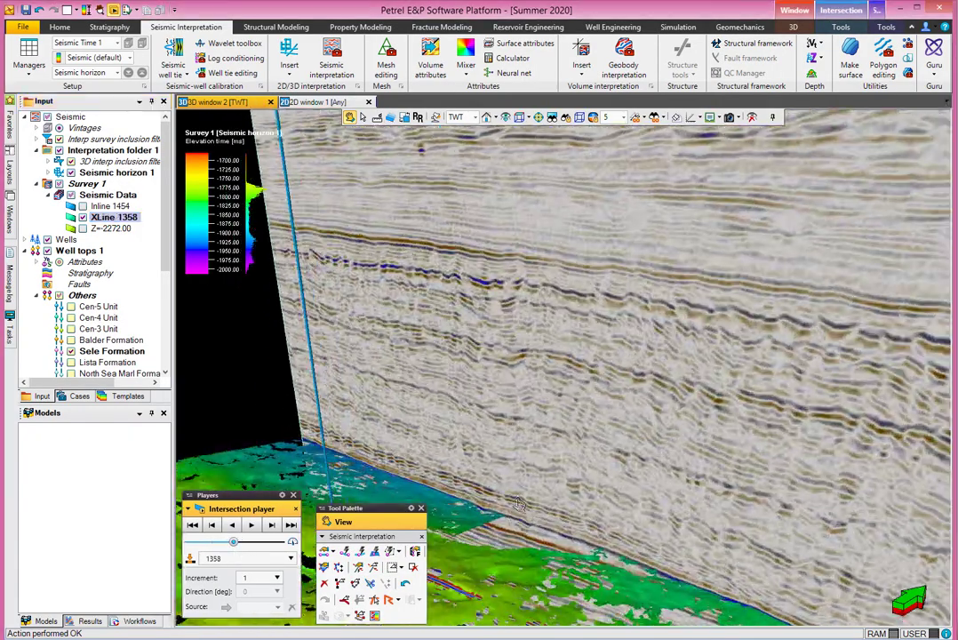
Add Seeded 3D autotracking seeds on XLine 1358's blue reflector at the gap and further down the slope to extend Seismic horizon 1
{"action": "left_click_drag", "start_coordinate": [522, 505], "coordinate": [430, 505]}
{"action": "scroll", "coordinate": [430, 504], "scroll_direction": "up", "scroll_amount": 1}
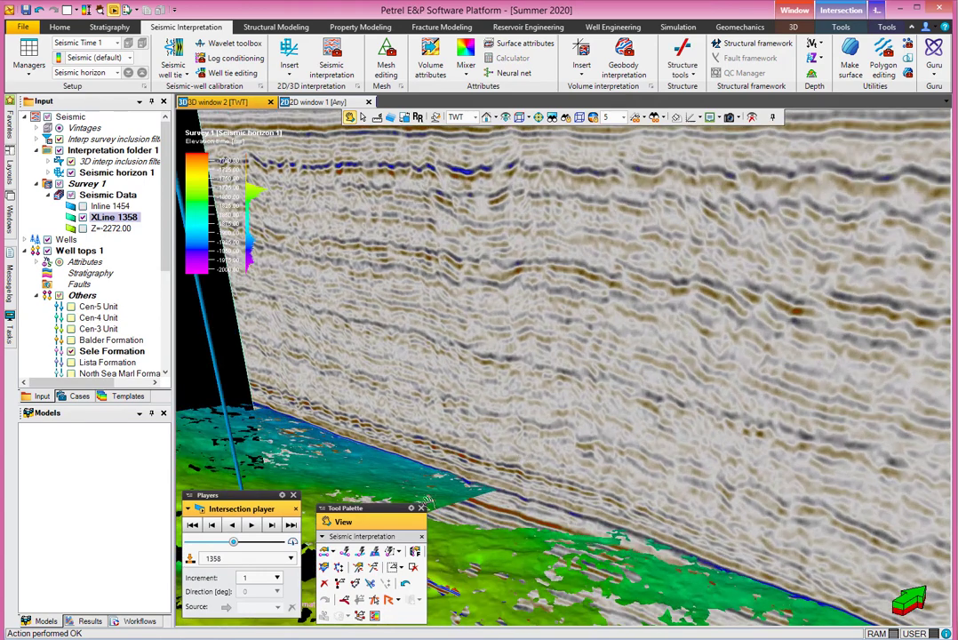
{"action": "left_click", "coordinate": [374, 551]}
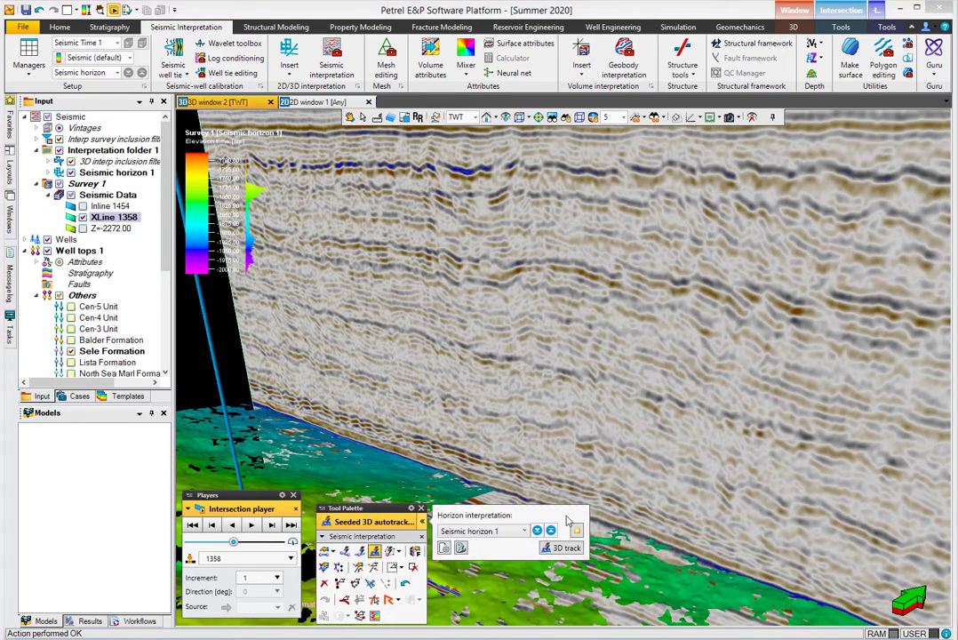
{"action": "left_click", "coordinate": [511, 494]}
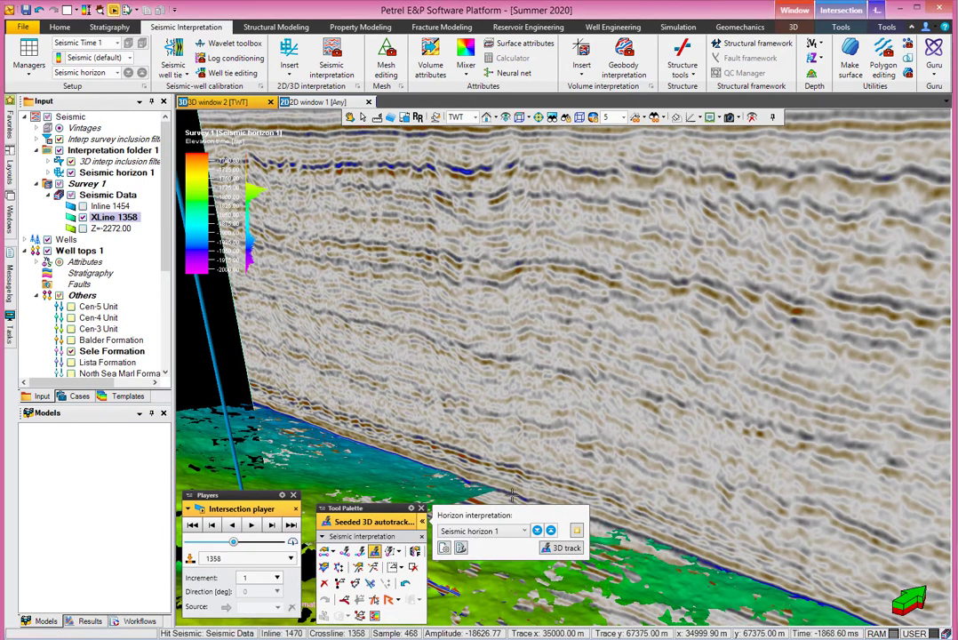
{"action": "left_click", "coordinate": [651, 545]}
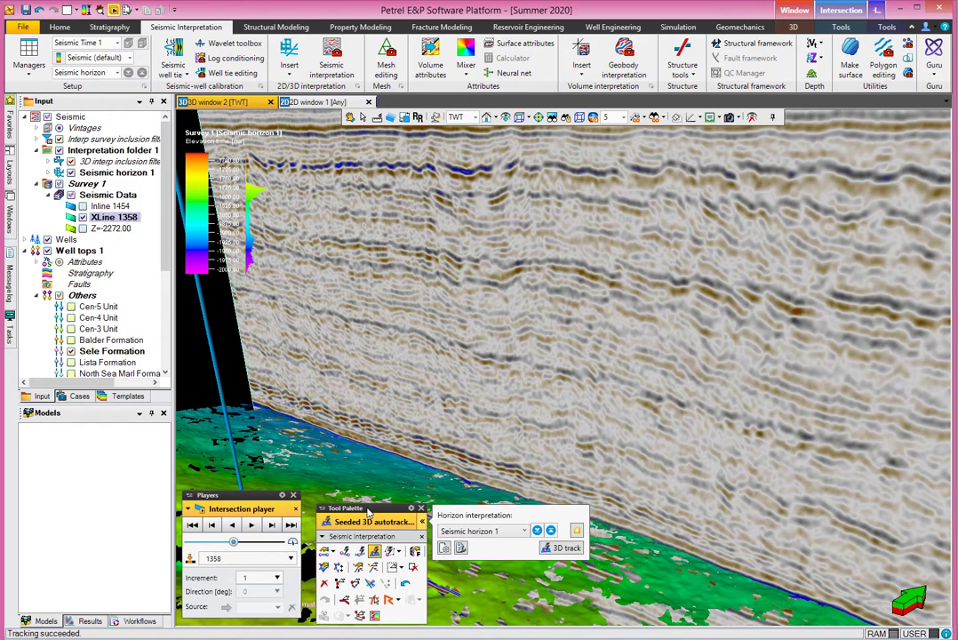
Clear the floating windows off the horizon and move the crossline to XLine 1607 so that it cuts the circular hole over the dome
{"action": "left_click_drag", "start_coordinate": [369, 511], "coordinate": [443, 600]}
{"action": "left_click_drag", "start_coordinate": [227, 505], "coordinate": [157, 546]}
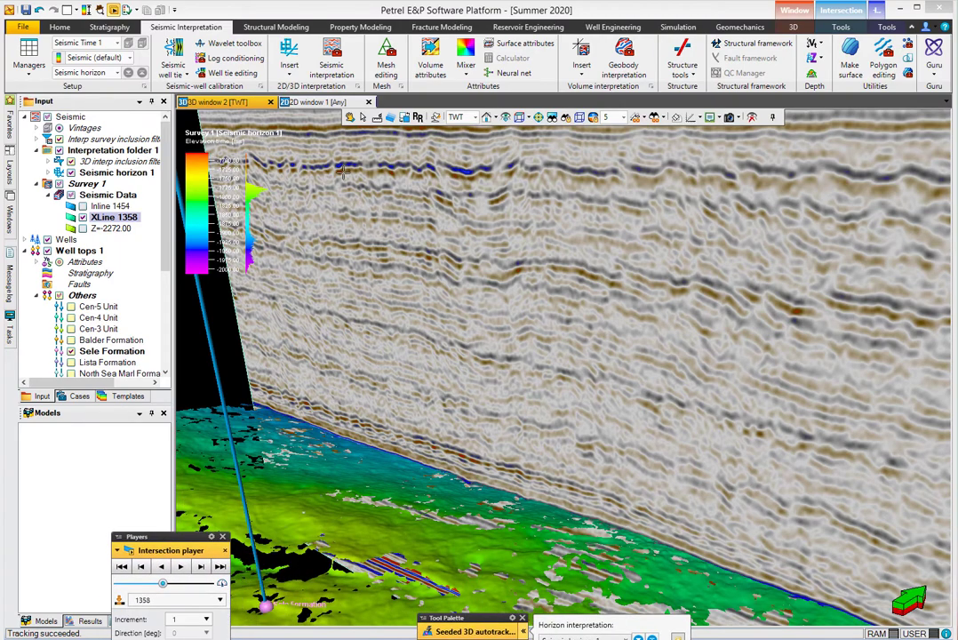
{"action": "left_click", "coordinate": [350, 120]}
{"action": "scroll", "coordinate": [361, 360], "scroll_direction": "down", "scroll_amount": 6}
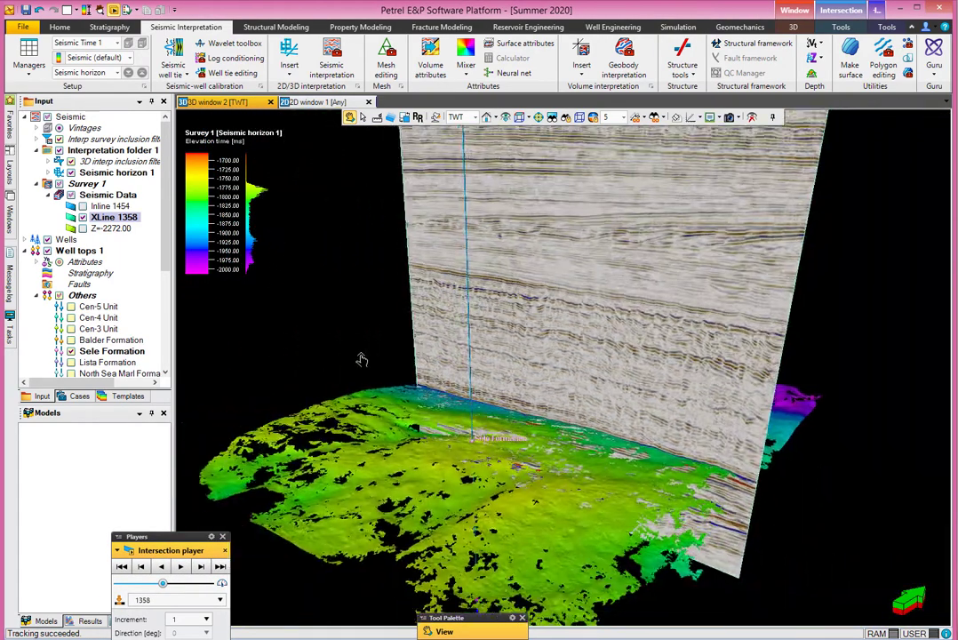
{"action": "left_click_drag", "start_coordinate": [361, 358], "coordinate": [385, 395]}
{"action": "left_click_drag", "start_coordinate": [420, 429], "coordinate": [440, 393]}
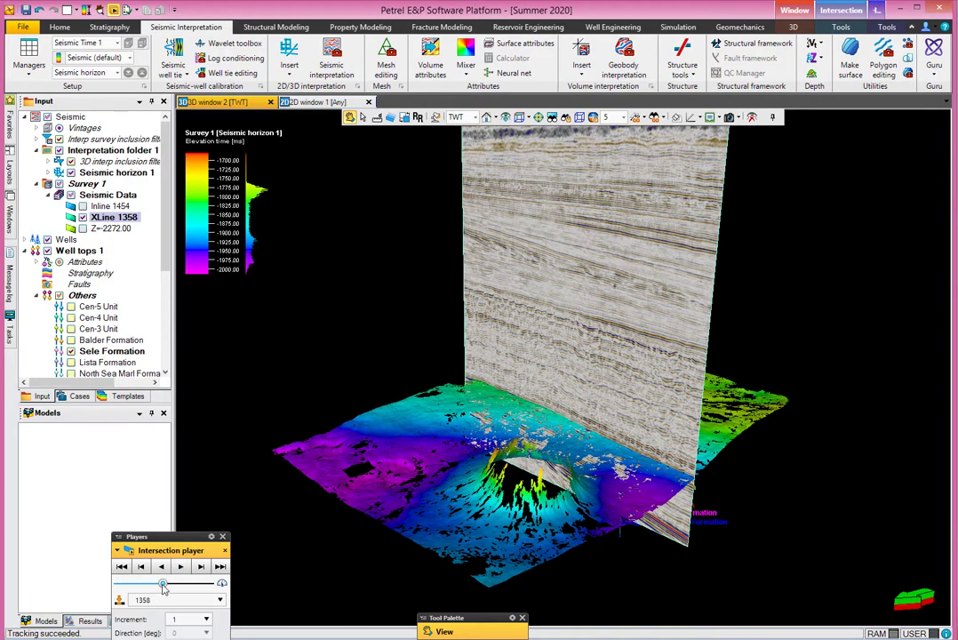
{"action": "left_click_drag", "start_coordinate": [163, 583], "coordinate": [183, 586]}
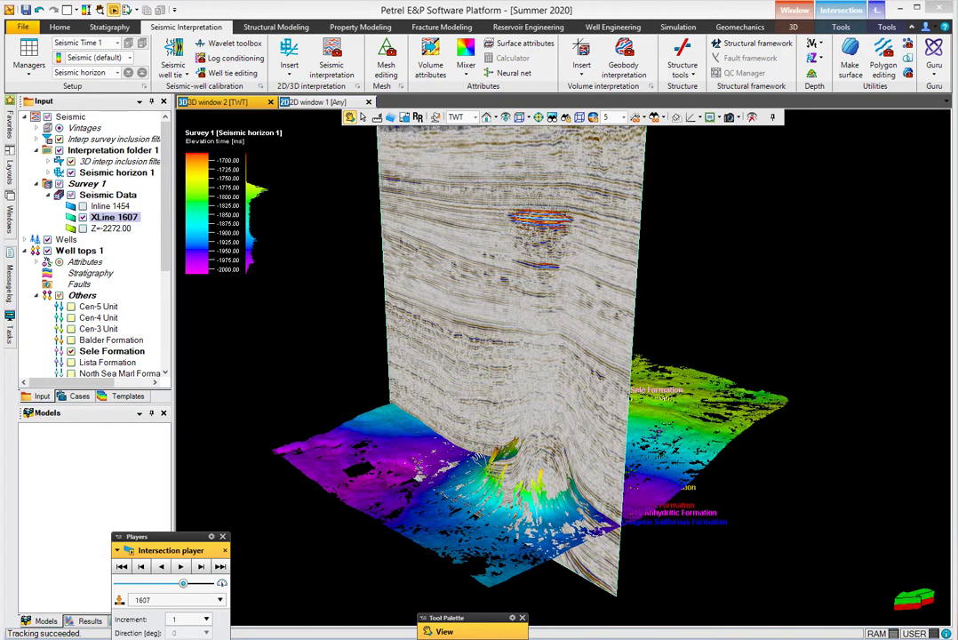
Seed 3D autotracking on XLine 1607's blue reflector high on the dome's steep flank, above the tracked part of Seismic horizon 1
{"action": "scroll", "coordinate": [468, 505], "scroll_direction": "up", "scroll_amount": 5}
{"action": "left_click_drag", "start_coordinate": [468, 505], "coordinate": [424, 443]}
{"action": "scroll", "coordinate": [469, 426], "scroll_direction": "up", "scroll_amount": 3}
{"action": "scroll", "coordinate": [423, 444], "scroll_direction": "up", "scroll_amount": 2}
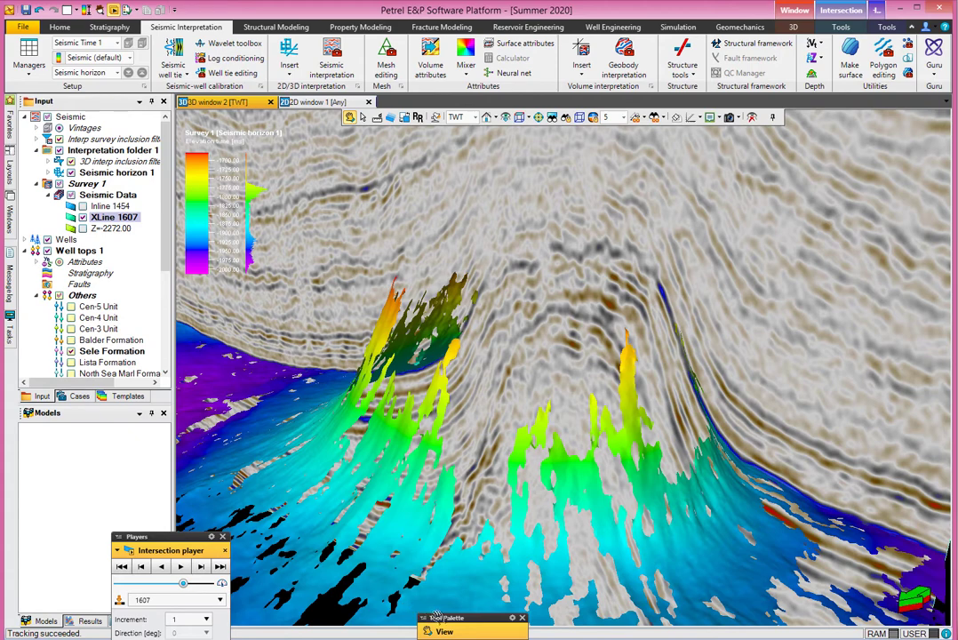
{"action": "left_click_drag", "start_coordinate": [447, 619], "coordinate": [204, 406]}
{"action": "left_click_drag", "start_coordinate": [173, 538], "coordinate": [97, 453]}
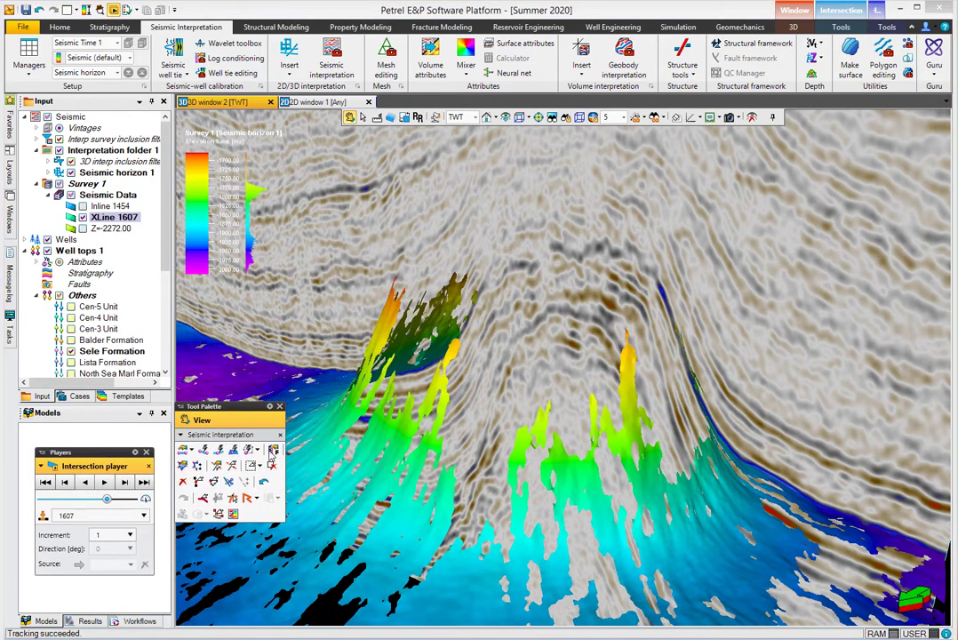
{"action": "left_click", "coordinate": [233, 450]}
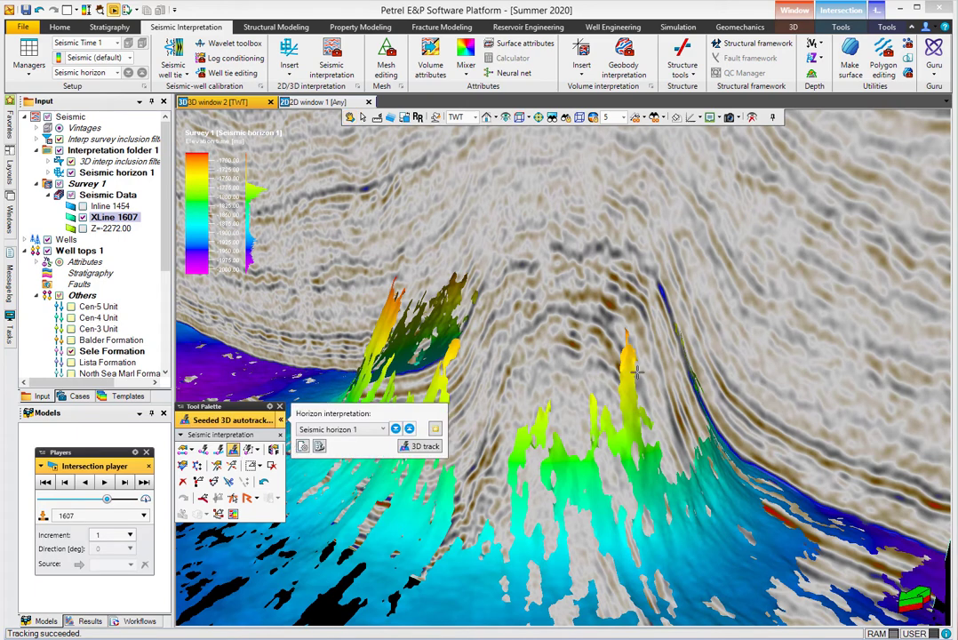
{"action": "left_click", "coordinate": [664, 300]}
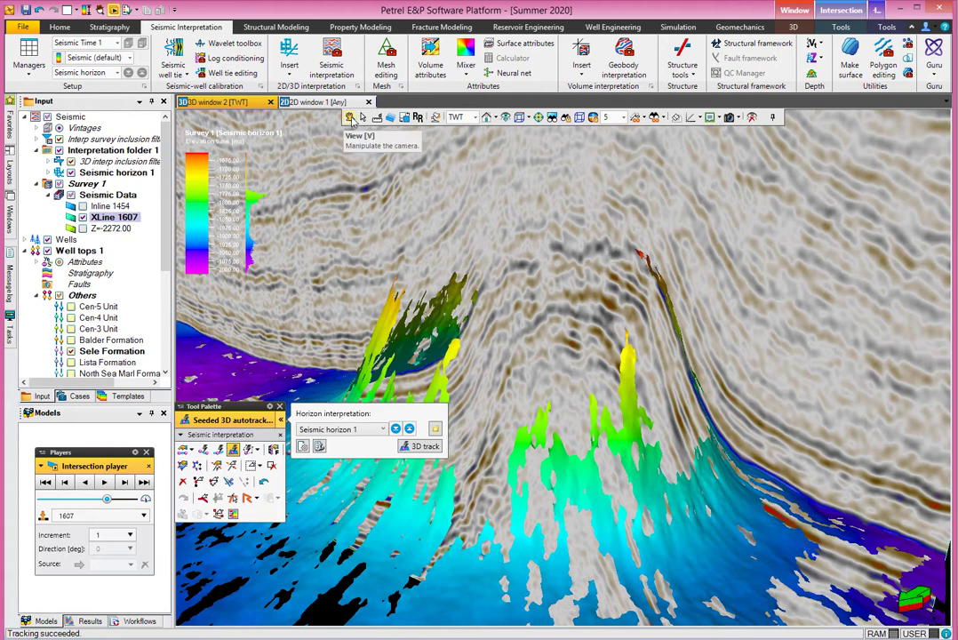
Use Seeded 2D autotracking on XLine 1607 to continue Seismic horizon 1 from the tracked flank onto the dome crest
{"action": "left_click", "coordinate": [352, 118]}
{"action": "left_click_drag", "start_coordinate": [503, 399], "coordinate": [526, 403]}
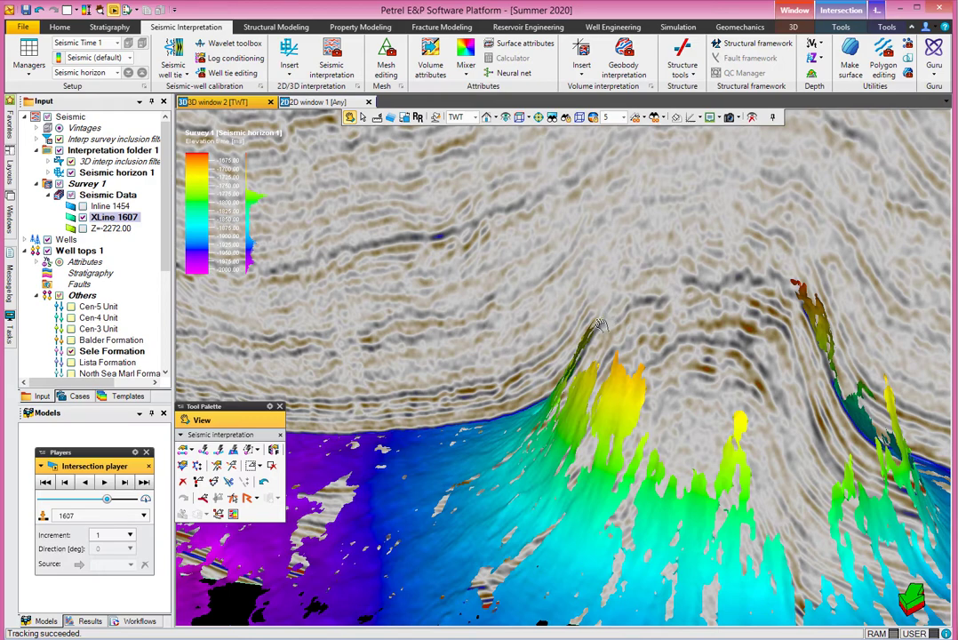
{"action": "left_click", "coordinate": [219, 450]}
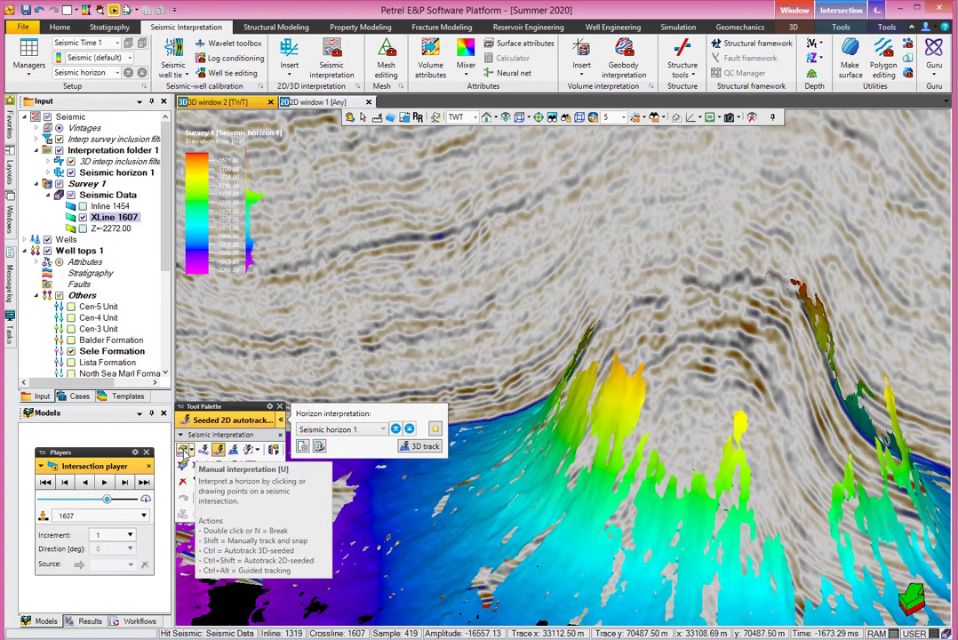
Pick Seismic horizon 1 on XLine 1607 with Manual interpretation from the dome crest down towards the opposite flank
{"action": "left_click", "coordinate": [184, 450]}
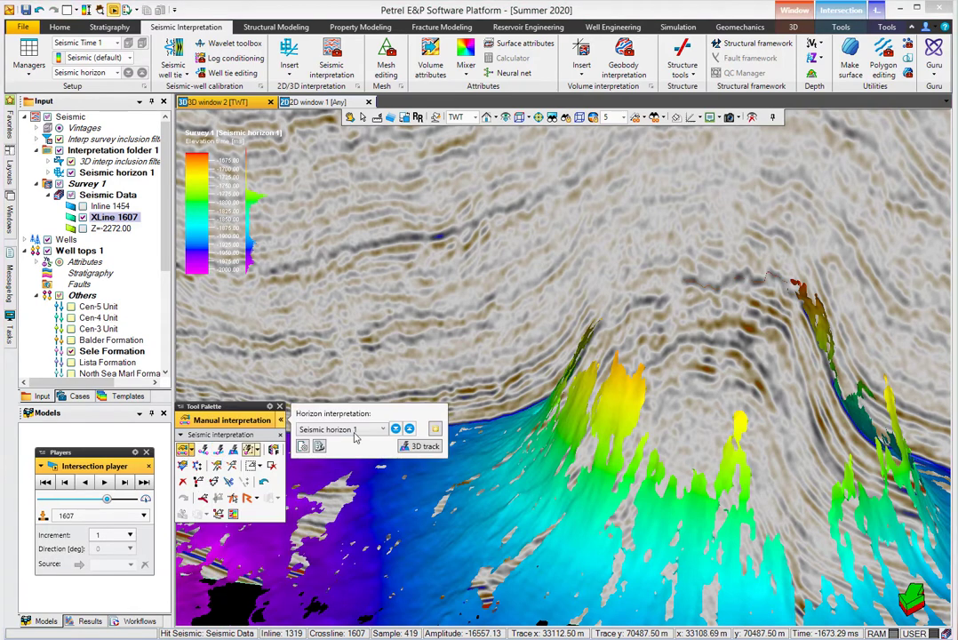
{"action": "left_click", "coordinate": [677, 282]}
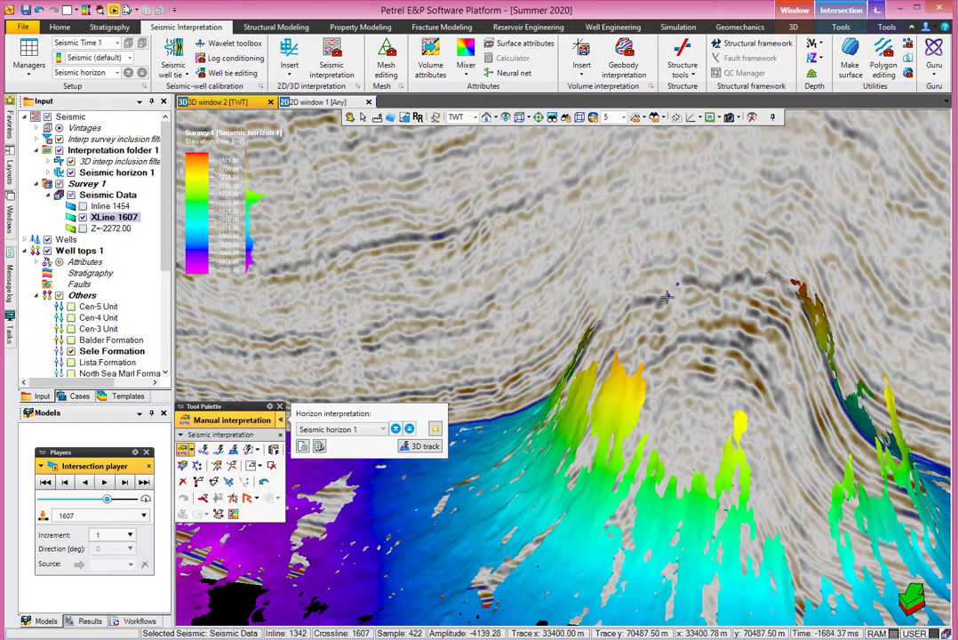
{"action": "left_click", "coordinate": [658, 300]}
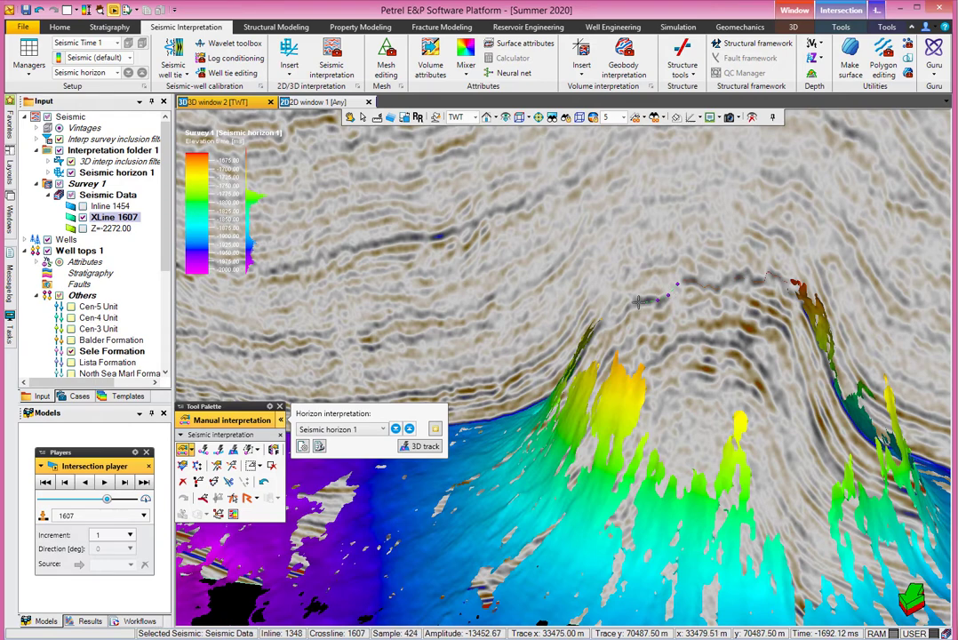
{"action": "left_click", "coordinate": [638, 301]}
{"action": "left_click", "coordinate": [619, 314]}
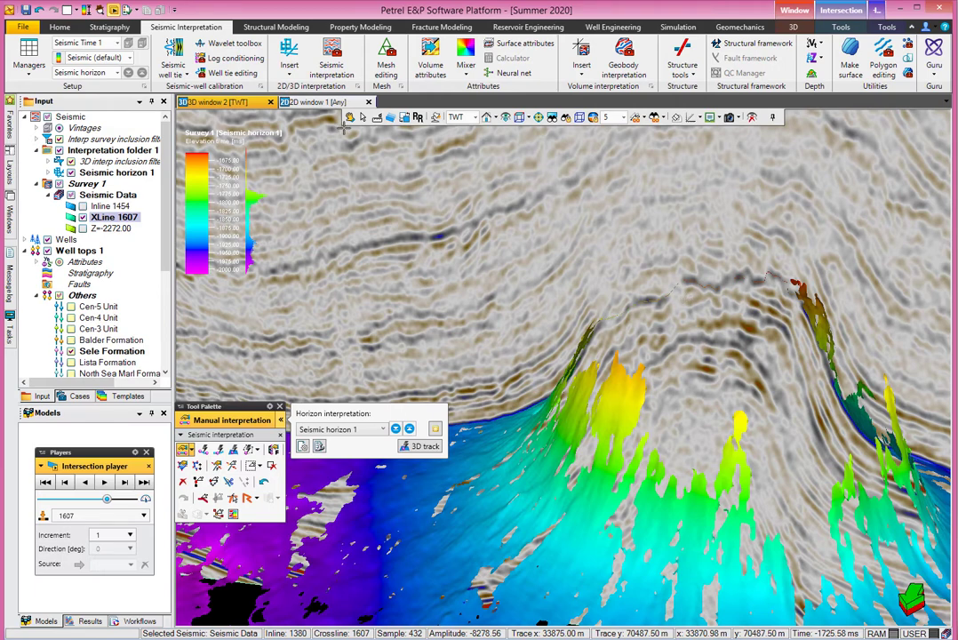
Hide XLine 1607 and examine Seismic horizon 1 from above, close up around the circular hole and its newly interpreted line
{"action": "left_click", "coordinate": [81, 218]}
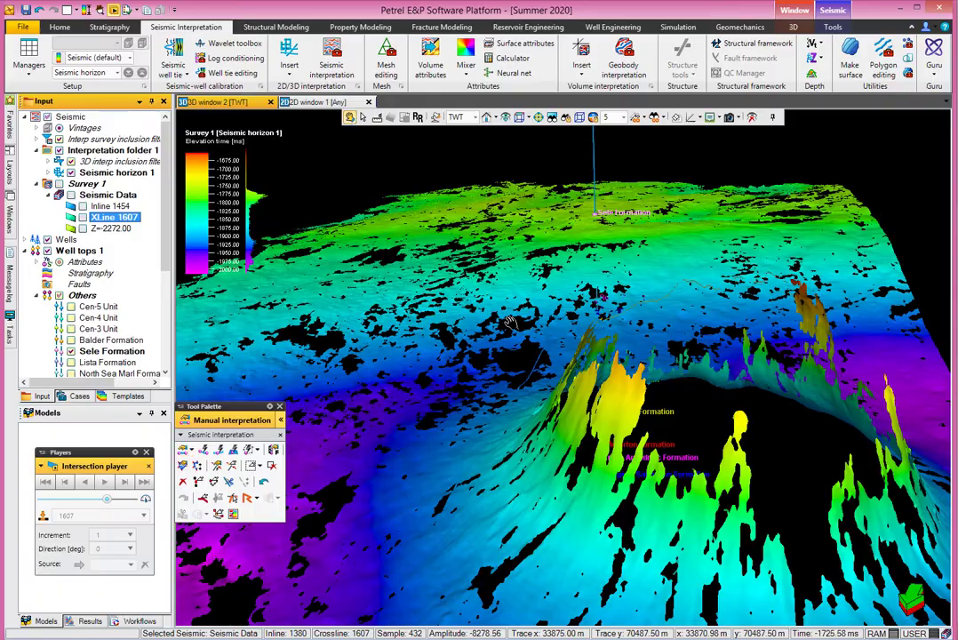
{"action": "left_click_drag", "start_coordinate": [510, 322], "coordinate": [577, 419]}
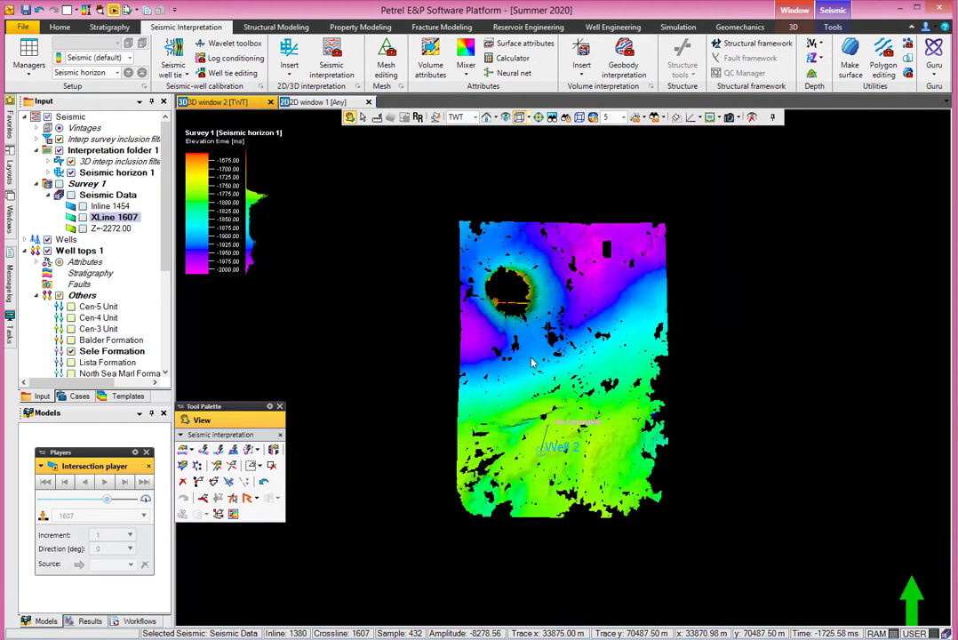
{"action": "left_click", "coordinate": [503, 284]}
{"action": "scroll", "coordinate": [504, 295], "scroll_direction": "up", "scroll_amount": 3}
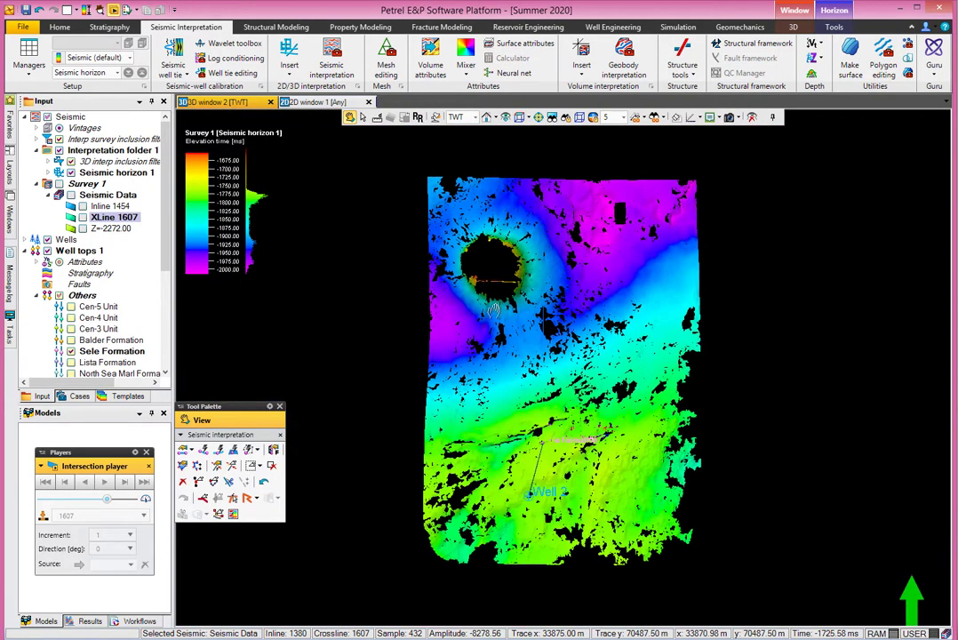
{"action": "middle_click_drag", "start_coordinate": [503, 314], "coordinate": [577, 448]}
{"action": "scroll", "coordinate": [577, 448], "scroll_direction": "up", "scroll_amount": 1}
{"action": "scroll", "coordinate": [576, 449], "scroll_direction": "up", "scroll_amount": 2}
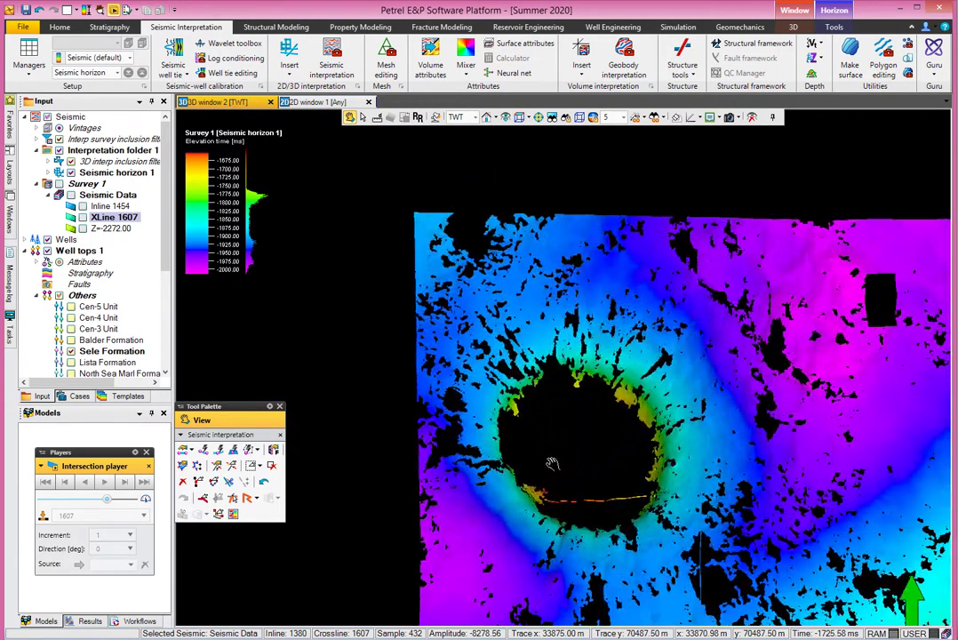
{"action": "scroll", "coordinate": [622, 430], "scroll_direction": "up", "scroll_amount": 3}
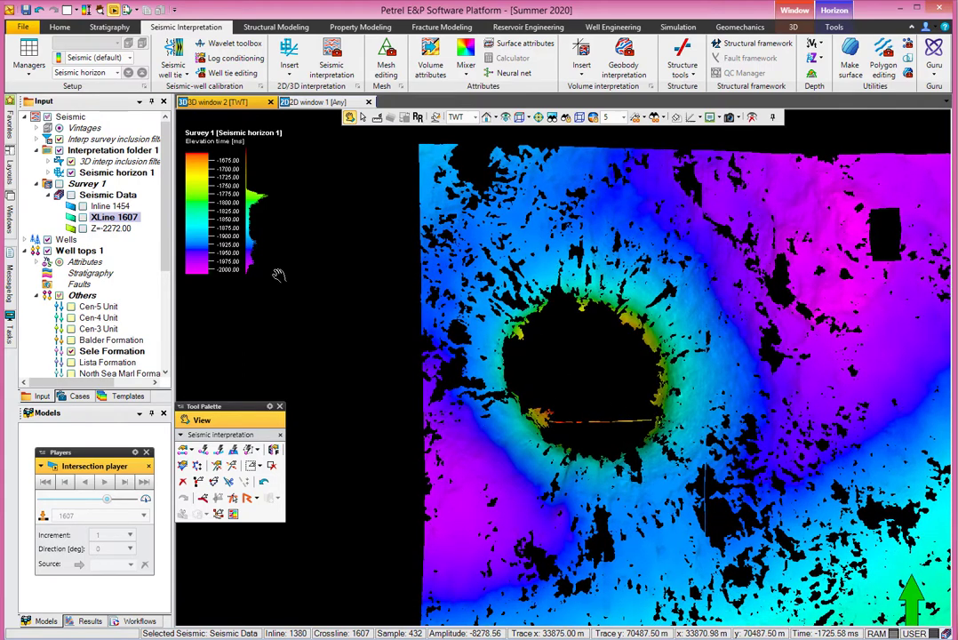
Move the displayed crossline to XLine 1662 across the circular hole and interpret Seismic horizon 1 over the dome crest with Guided autotracking
{"action": "left_click", "coordinate": [83, 217]}
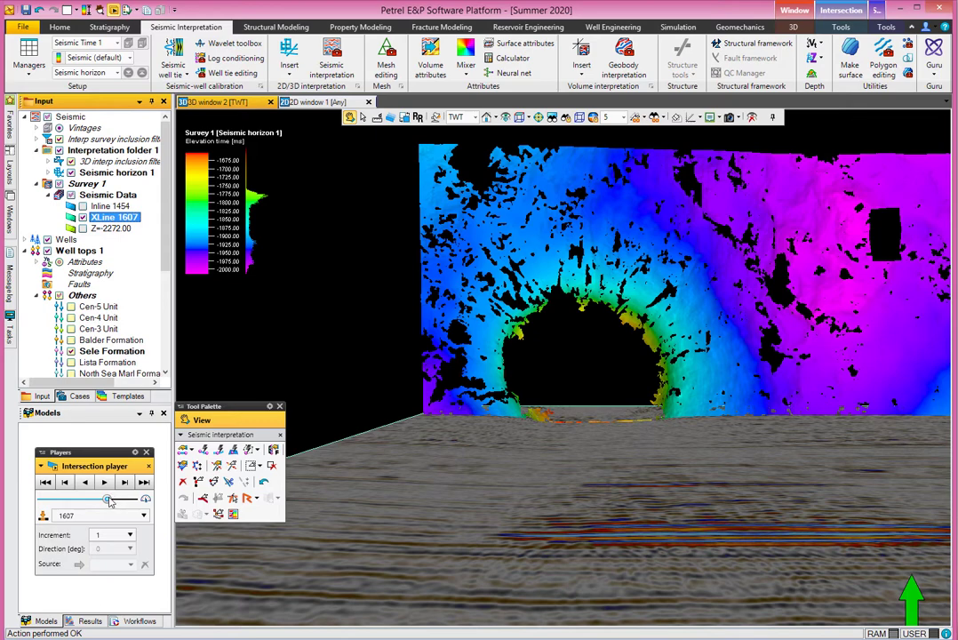
{"action": "left_click_drag", "start_coordinate": [108, 500], "coordinate": [113, 501]}
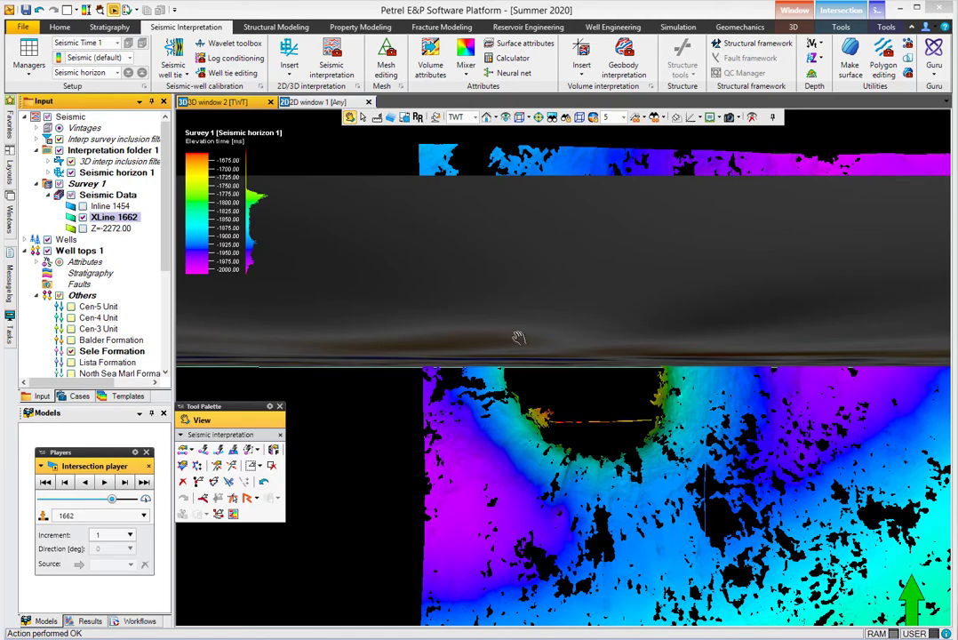
{"action": "left_click_drag", "start_coordinate": [552, 339], "coordinate": [479, 249]}
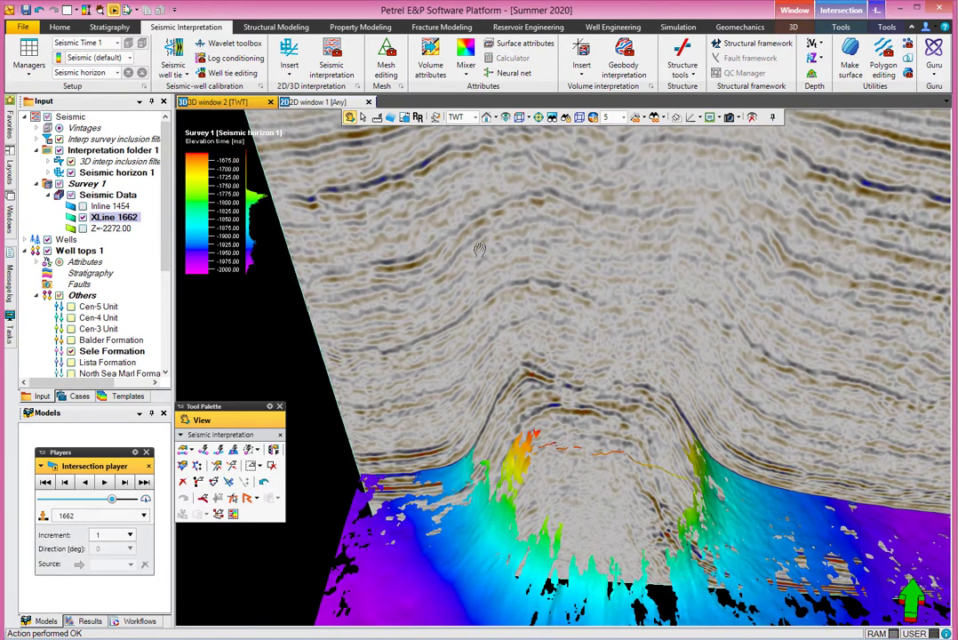
{"action": "left_click", "coordinate": [203, 450]}
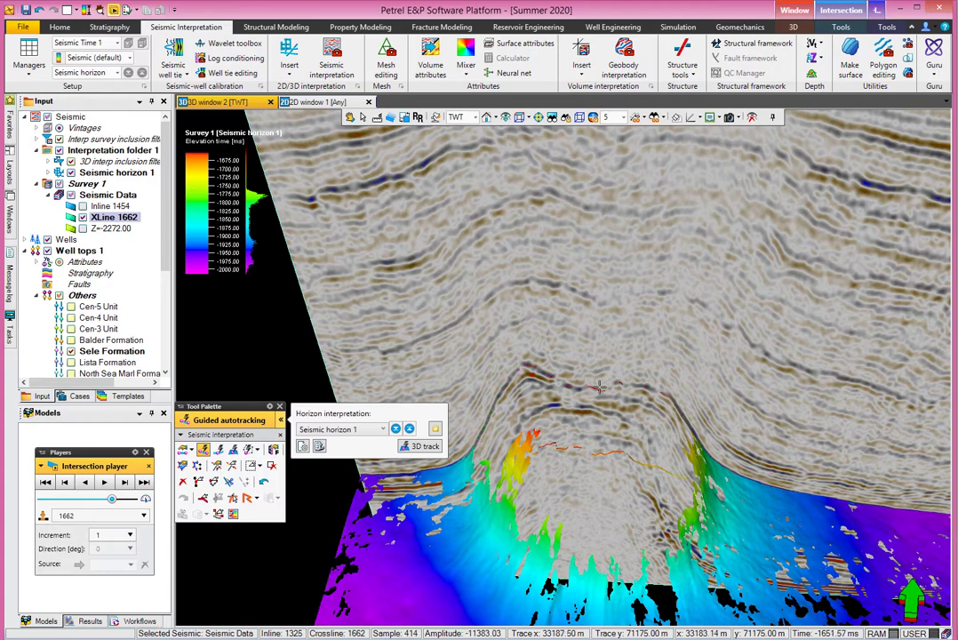
Hide XLine 1662 and review the coverage of Seismic horizon 1 from above
{"action": "left_click", "coordinate": [82, 217]}
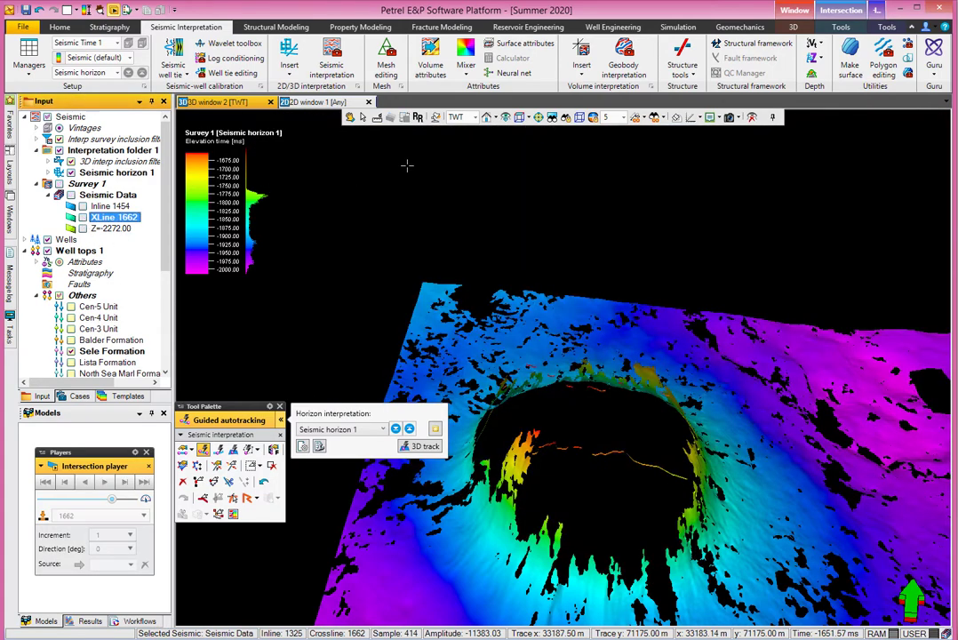
{"action": "left_click", "coordinate": [519, 116]}
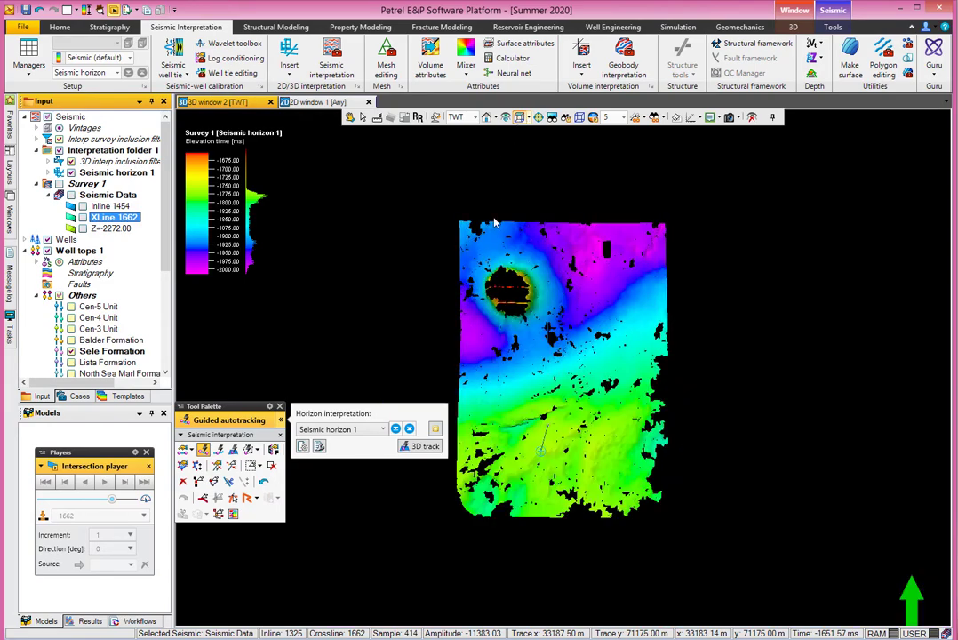
Leave Guided autotracking and examine Seismic horizon 1 close up around the circular hole and the rectangular gap, ending in a full top view
{"action": "left_click", "coordinate": [349, 118]}
{"action": "scroll", "coordinate": [478, 295], "scroll_direction": "up", "scroll_amount": 3}
{"action": "middle_click_drag", "start_coordinate": [514, 337], "coordinate": [582, 472]}
{"action": "scroll", "coordinate": [560, 470], "scroll_direction": "up", "scroll_amount": 5}
{"action": "scroll", "coordinate": [560, 471], "scroll_direction": "down", "scroll_amount": 2}
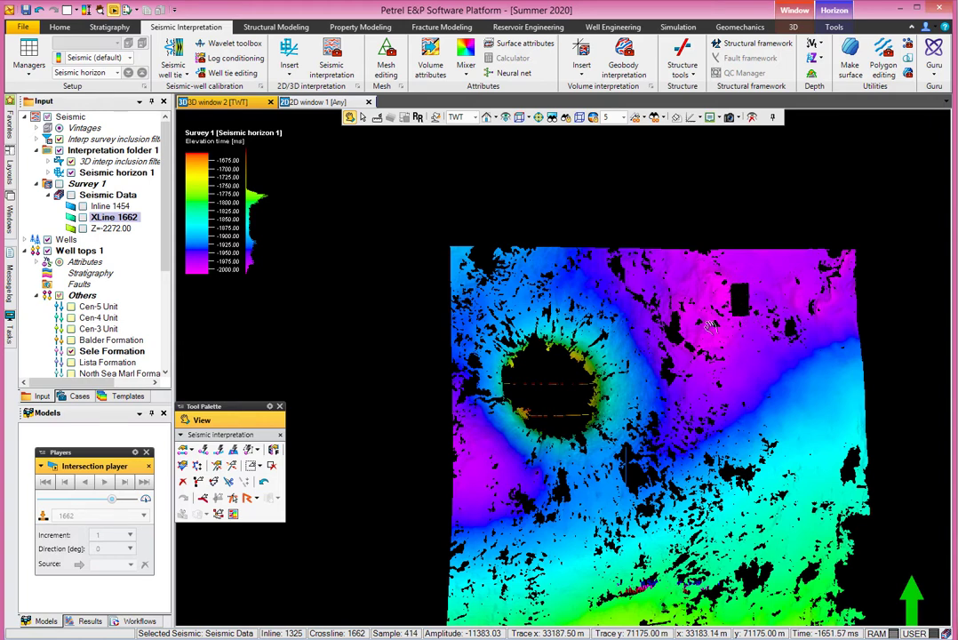
{"action": "left_click", "coordinate": [519, 117]}
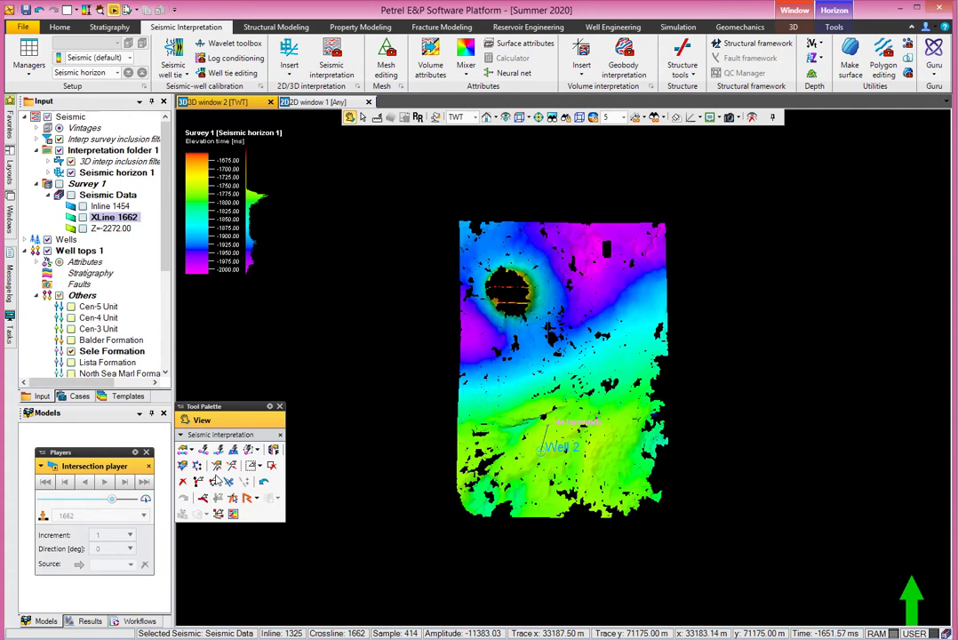
Display Inline 1454 and XLine 1662 together with Seismic horizon 1 in 3D and view how they cross the survey
{"action": "left_click", "coordinate": [83, 205]}
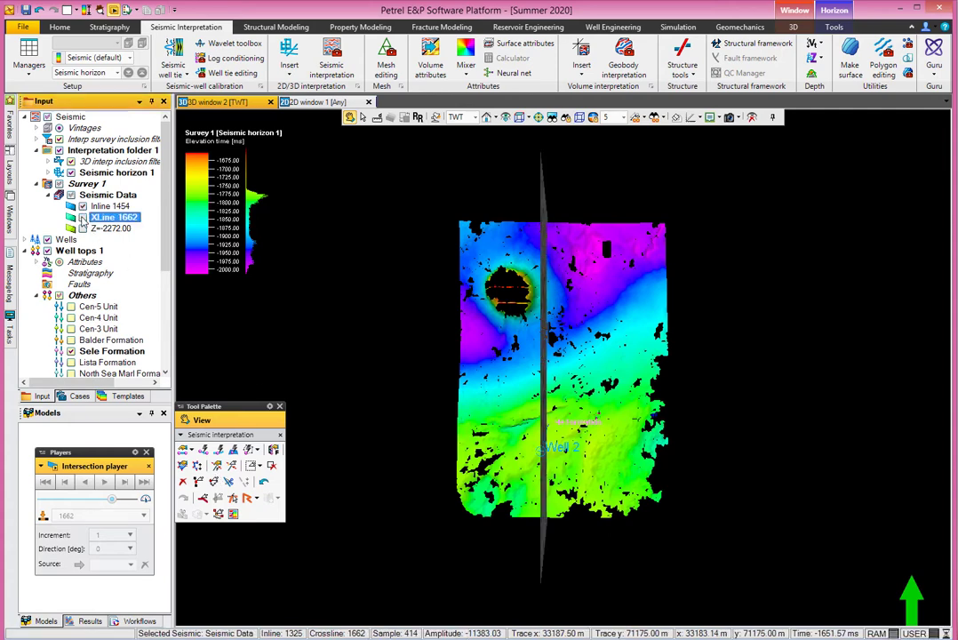
{"action": "left_click", "coordinate": [82, 217]}
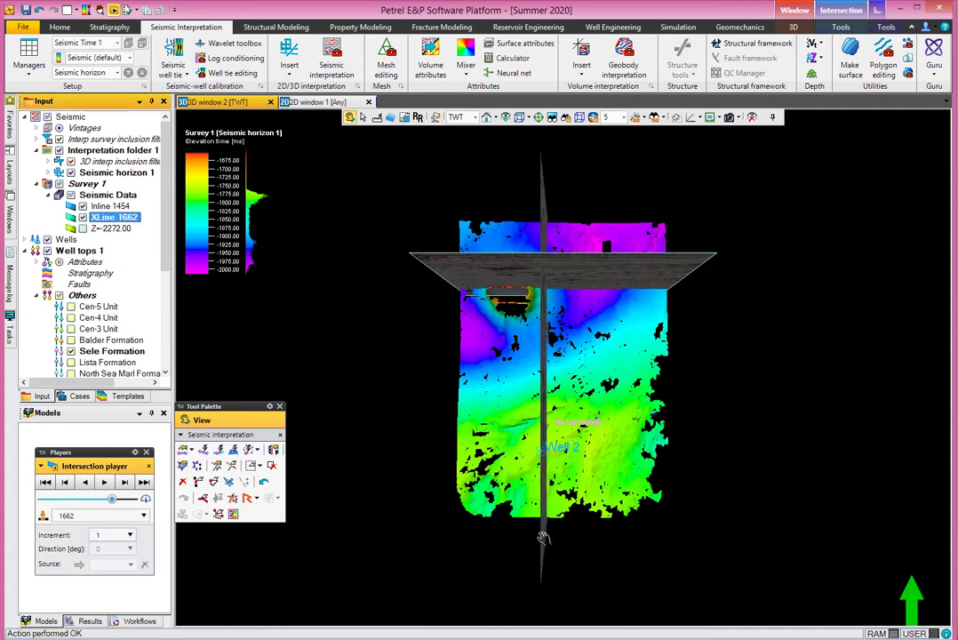
{"action": "left_click_drag", "start_coordinate": [530, 531], "coordinate": [391, 247]}
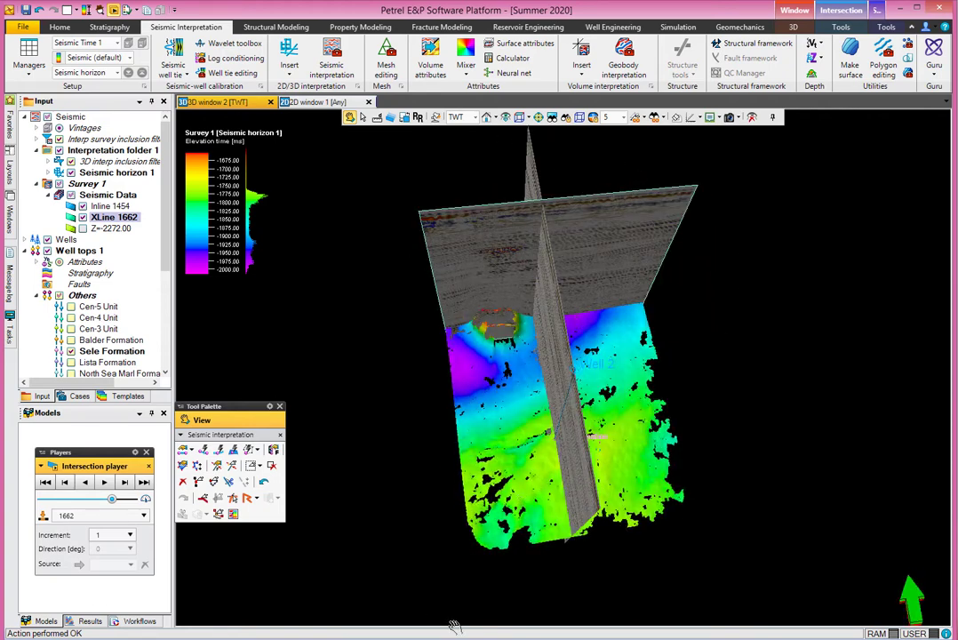
{"action": "left_click", "coordinate": [508, 119]}
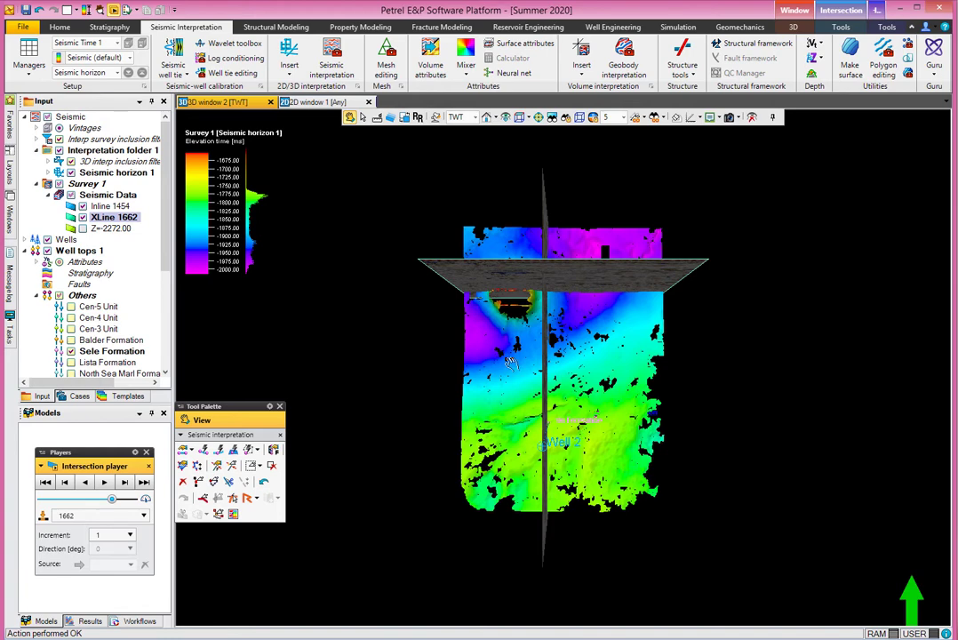
In 2D window 1, hide the Z=-2272.00 time slice and display Seismic horizon 1 as a map
{"action": "left_click", "coordinate": [296, 104]}
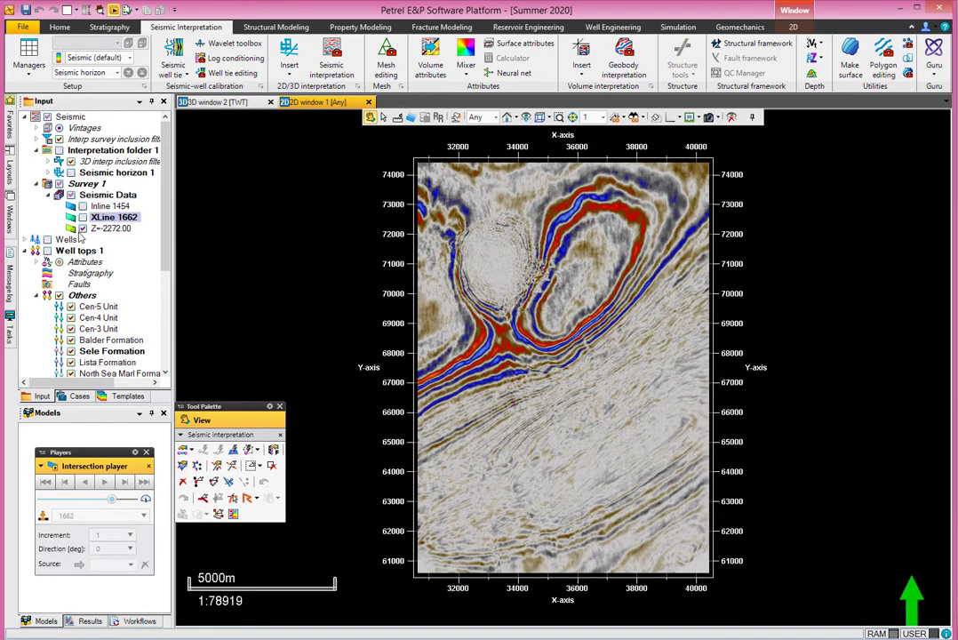
{"action": "left_click", "coordinate": [82, 228]}
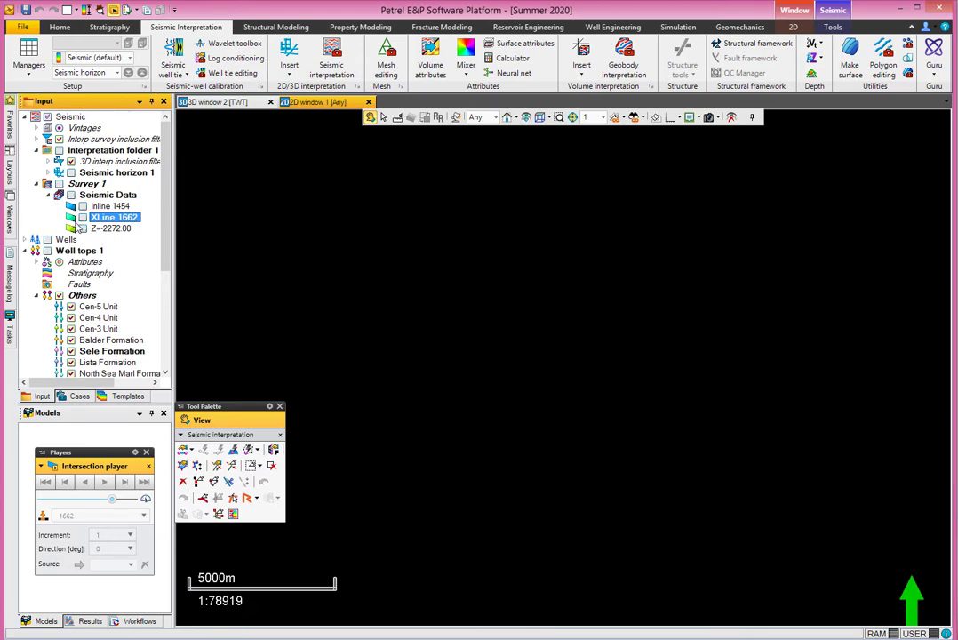
{"action": "left_click", "coordinate": [71, 174]}
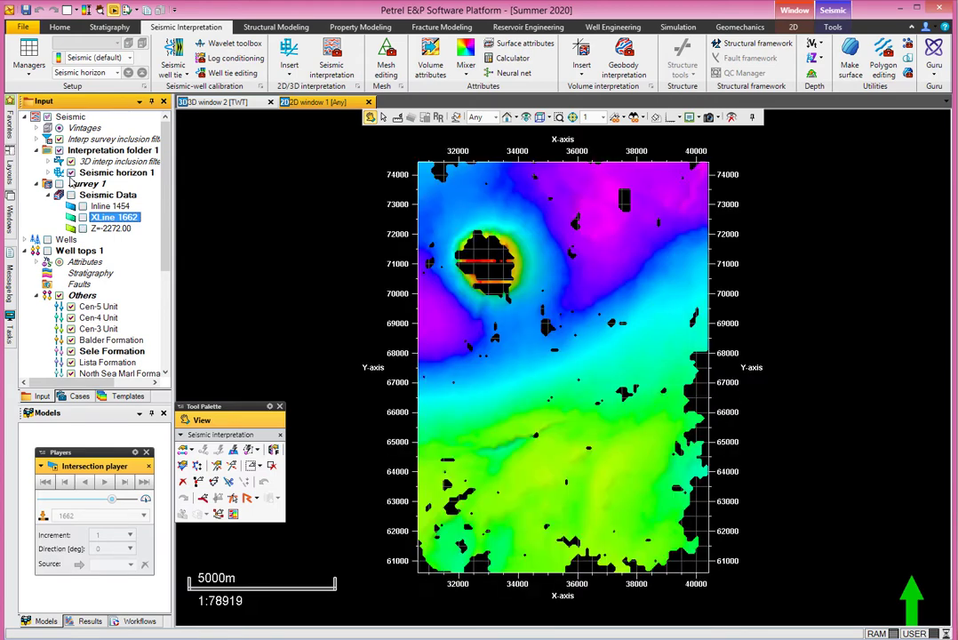
Create an arbitrary composite line on the map from about (31000, 61300) via (38000, 65500) and (31550, 72370) to (39740, 73390), crossing the dome
{"action": "left_click", "coordinate": [248, 497]}
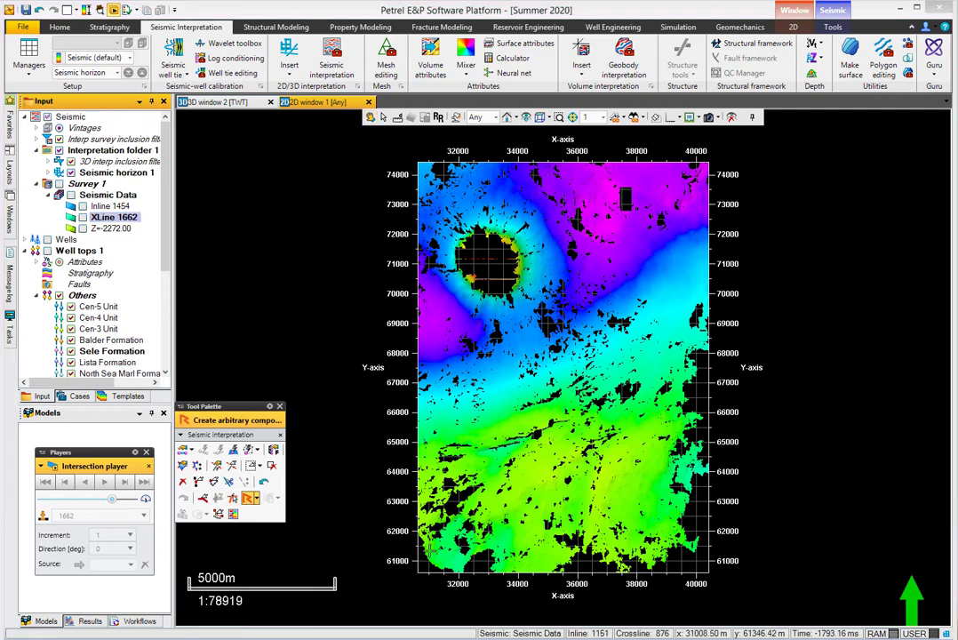
{"action": "left_click", "coordinate": [428, 551]}
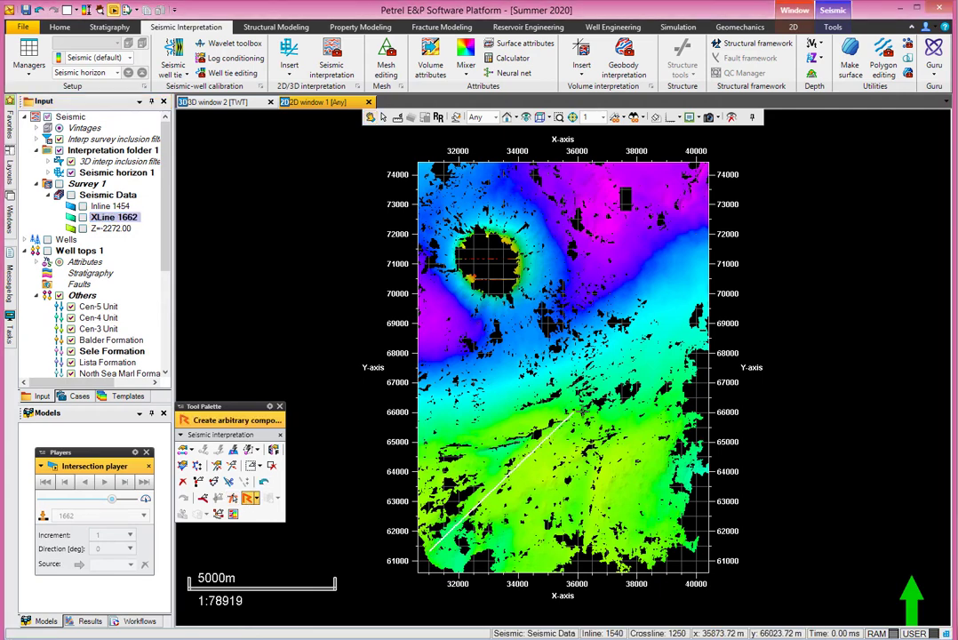
{"action": "left_click", "coordinate": [636, 427]}
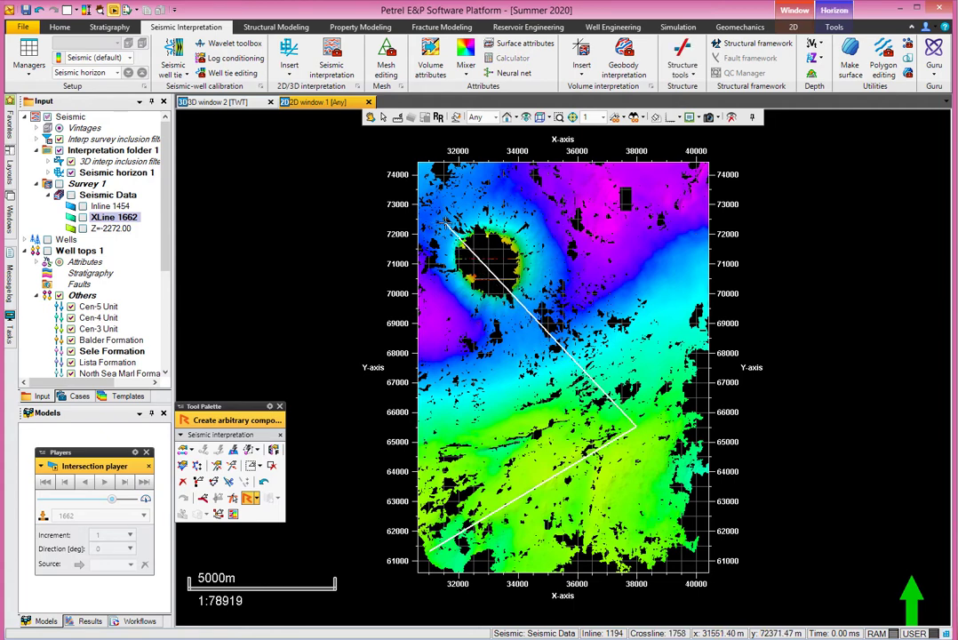
{"action": "left_click", "coordinate": [446, 223]}
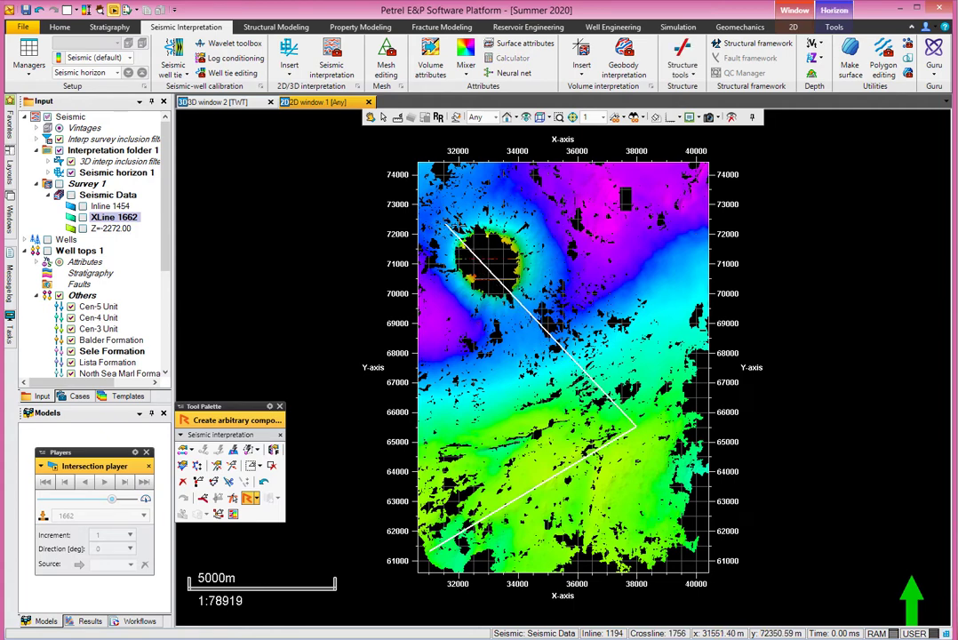
{"action": "double_click", "coordinate": [689, 191]}
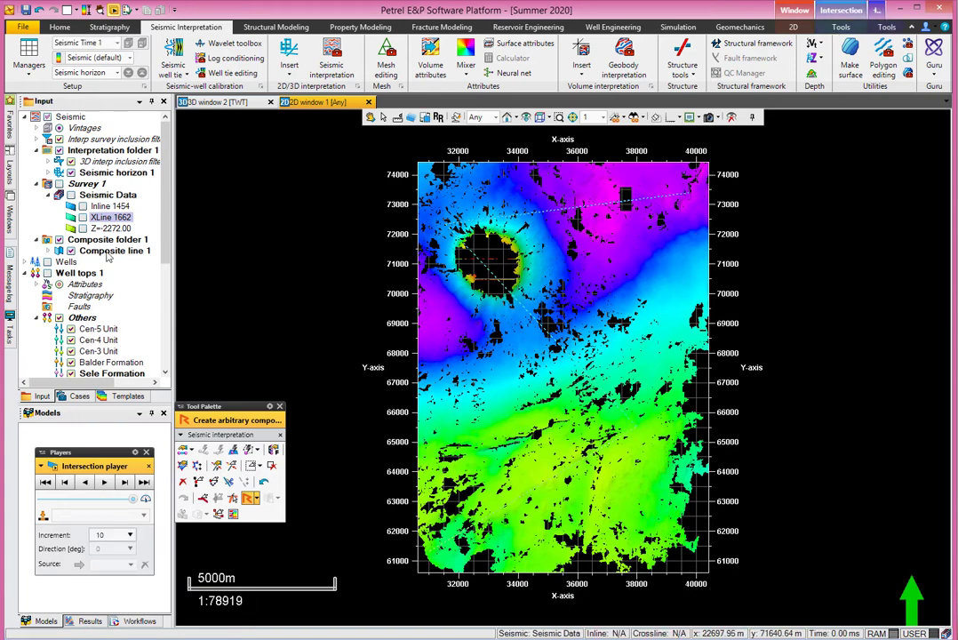
Return to 3D window 2 and hide XLine 1662 and Inline 1454 so the composite line stands alone with the horizon
{"action": "left_click", "coordinate": [242, 105]}
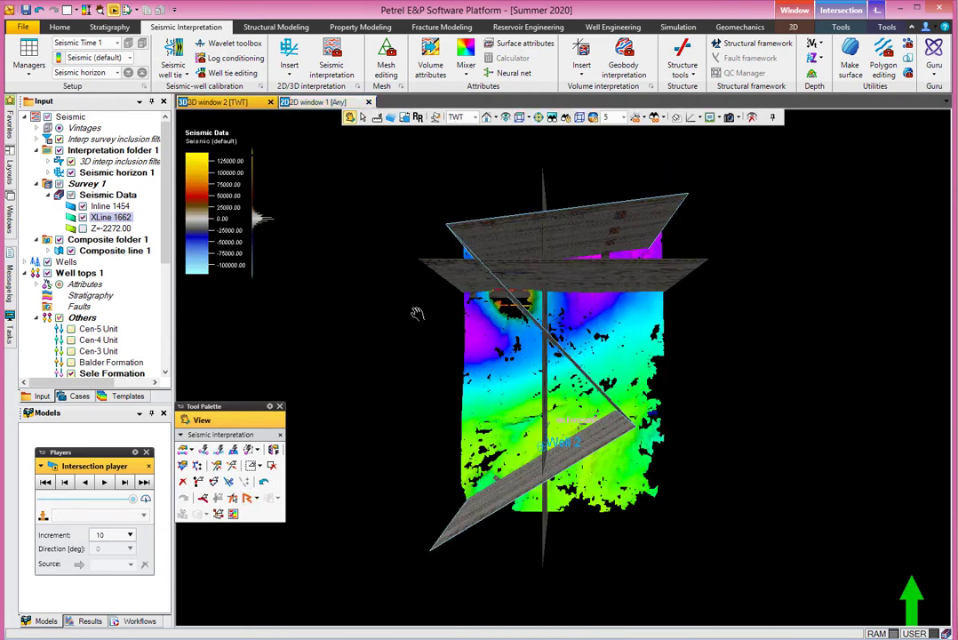
{"action": "left_click_drag", "start_coordinate": [474, 440], "coordinate": [789, 336]}
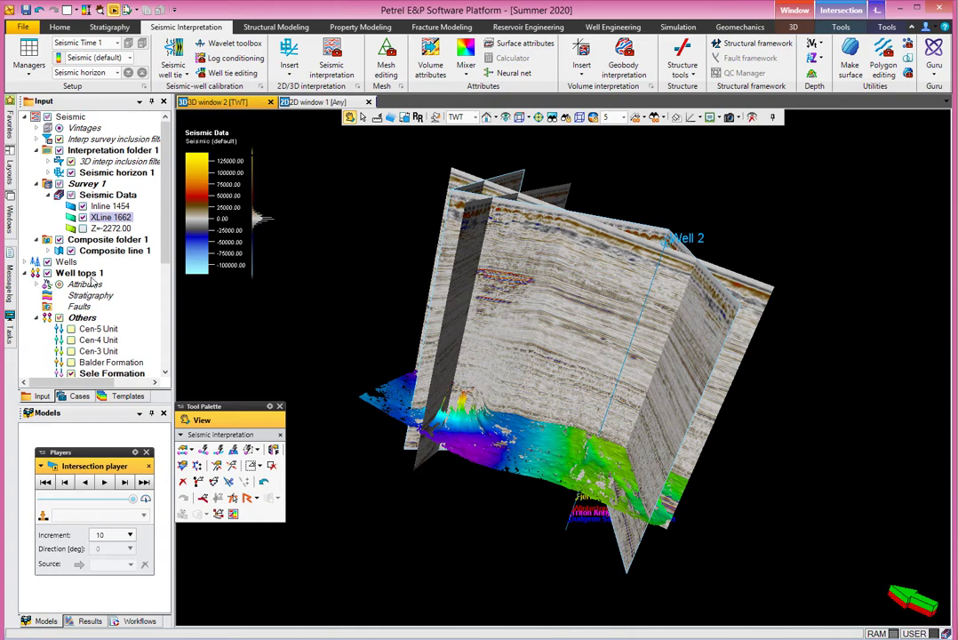
{"action": "left_click", "coordinate": [82, 218]}
{"action": "left_click", "coordinate": [83, 206]}
Examine the composite line's seismic sections against Seismic horizon 1, including the noisy rectangular patches and the reflectors above the dome
{"action": "left_click_drag", "start_coordinate": [606, 325], "coordinate": [373, 462]}
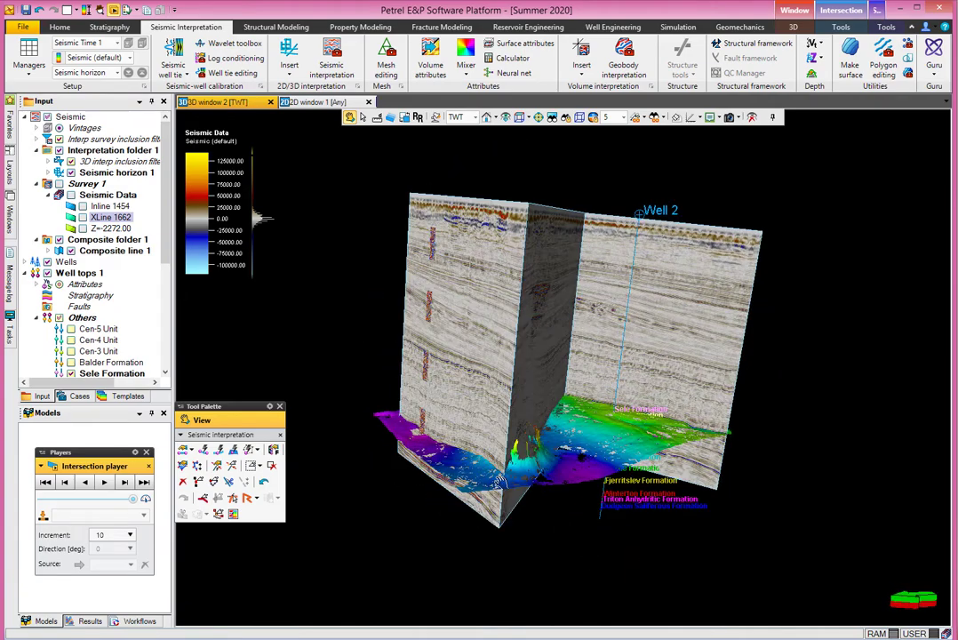
{"action": "left_click_drag", "start_coordinate": [533, 391], "coordinate": [425, 418]}
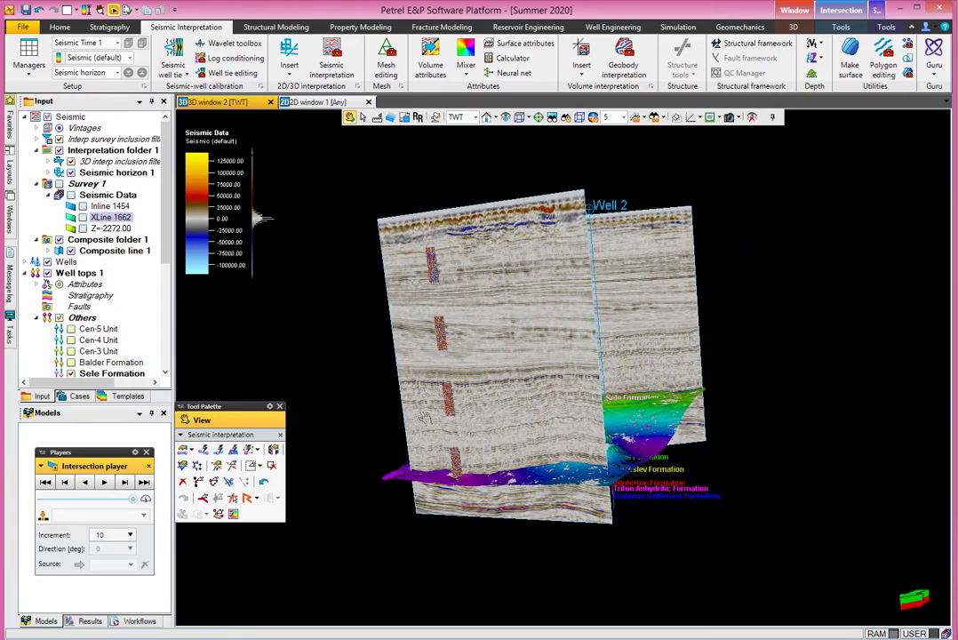
{"action": "left_click_drag", "start_coordinate": [426, 340], "coordinate": [472, 331]}
{"action": "scroll", "coordinate": [458, 353], "scroll_direction": "up", "scroll_amount": 4}
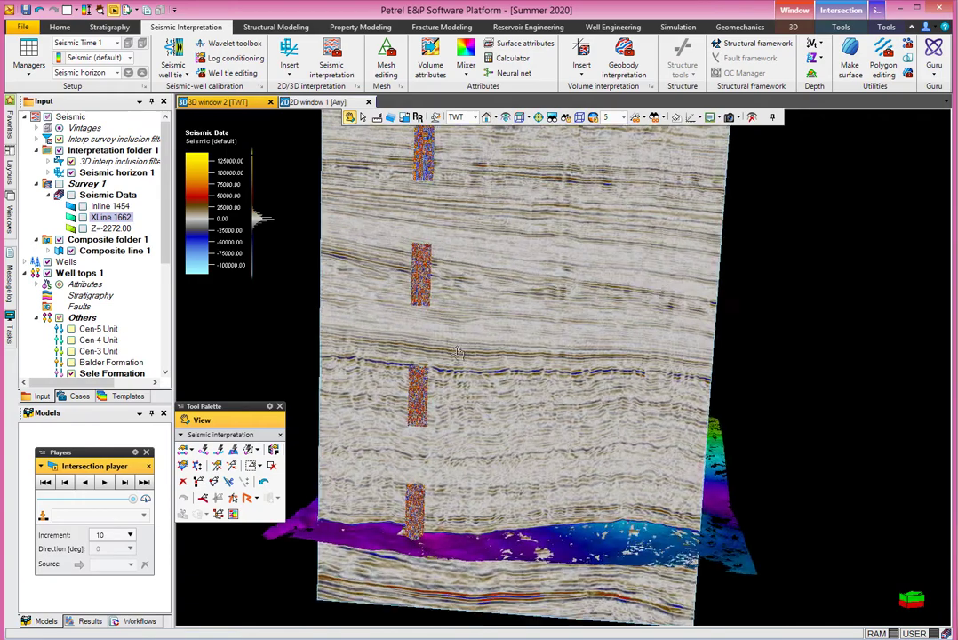
{"action": "scroll", "coordinate": [458, 352], "scroll_direction": "up", "scroll_amount": 2}
{"action": "middle_click_drag", "start_coordinate": [459, 353], "coordinate": [628, 400]}
{"action": "scroll", "coordinate": [627, 399], "scroll_direction": "up", "scroll_amount": 5}
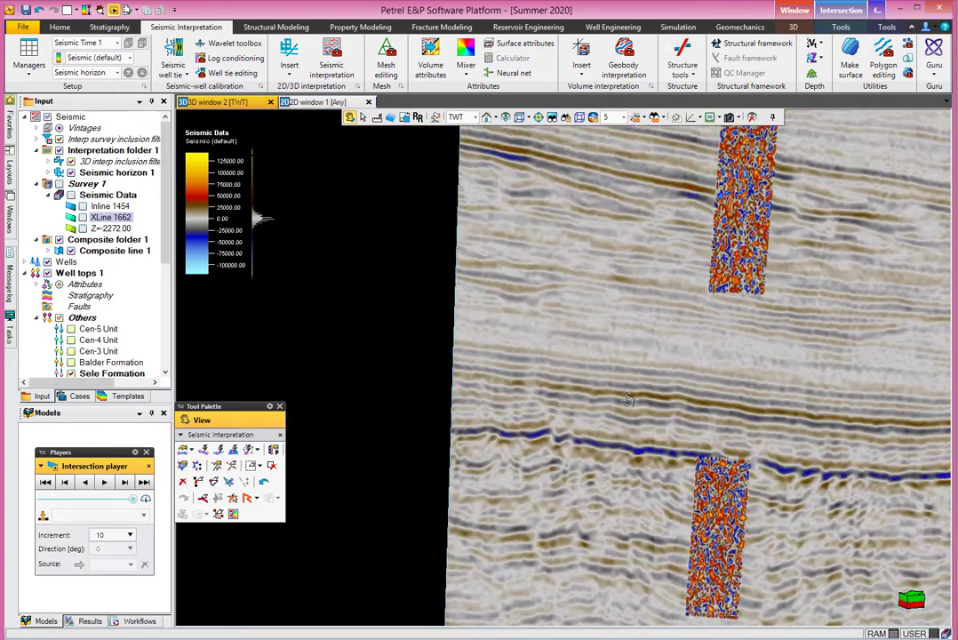
{"action": "left_click_drag", "start_coordinate": [628, 400], "coordinate": [671, 373]}
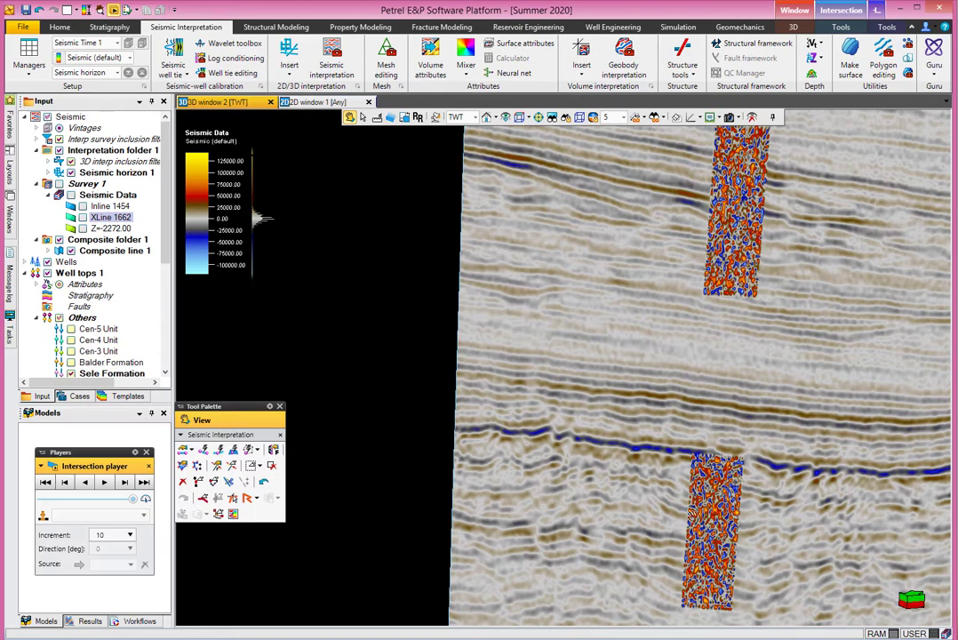
{"action": "scroll", "coordinate": [595, 384], "scroll_direction": "down", "scroll_amount": 5}
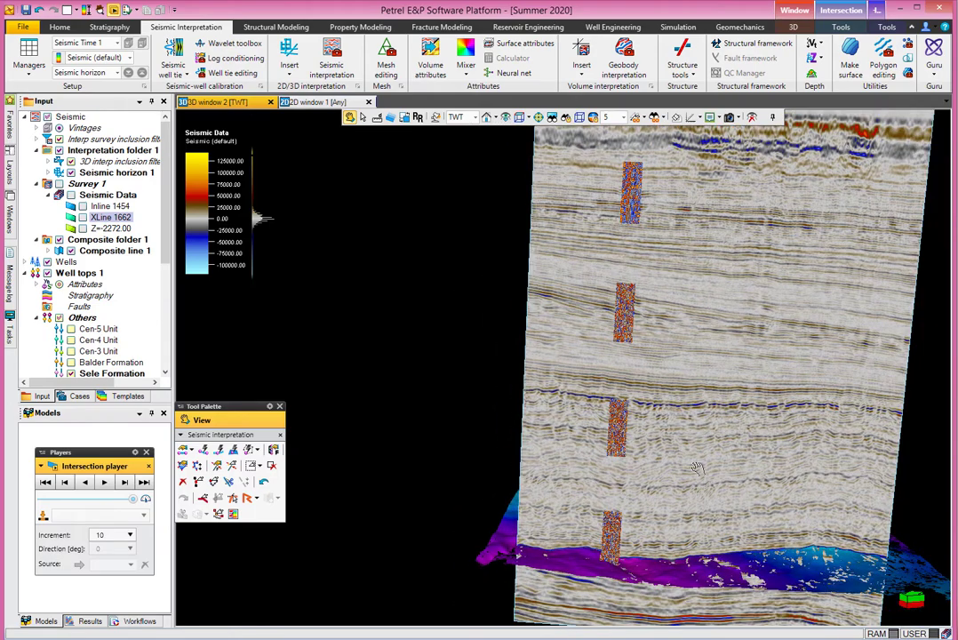
{"action": "left_click_drag", "start_coordinate": [703, 432], "coordinate": [486, 330]}
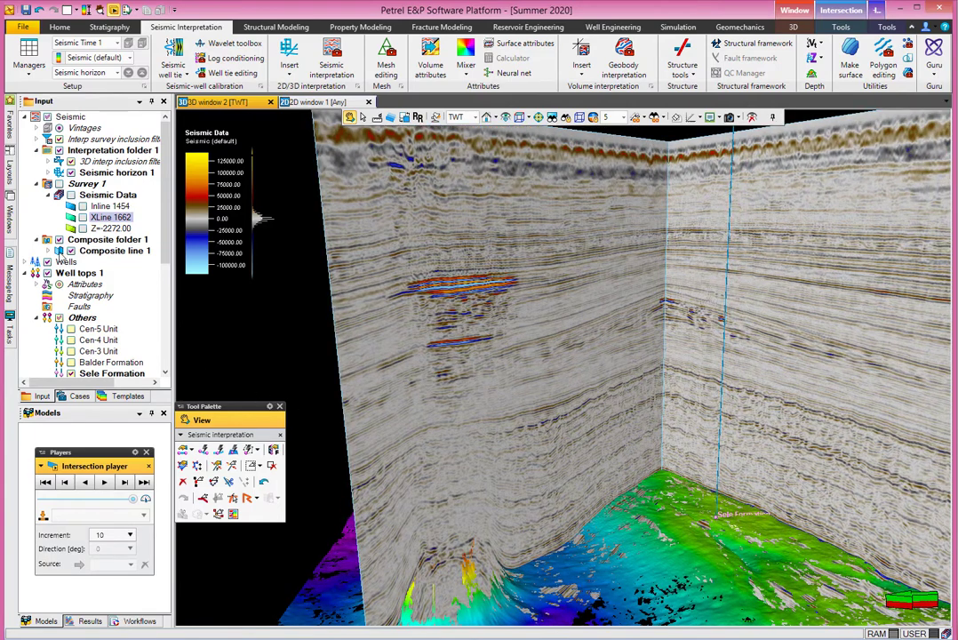
List the random lines of Composite line 1 and toggle the middle one off and on to identify its section
{"action": "left_click", "coordinate": [49, 252]}
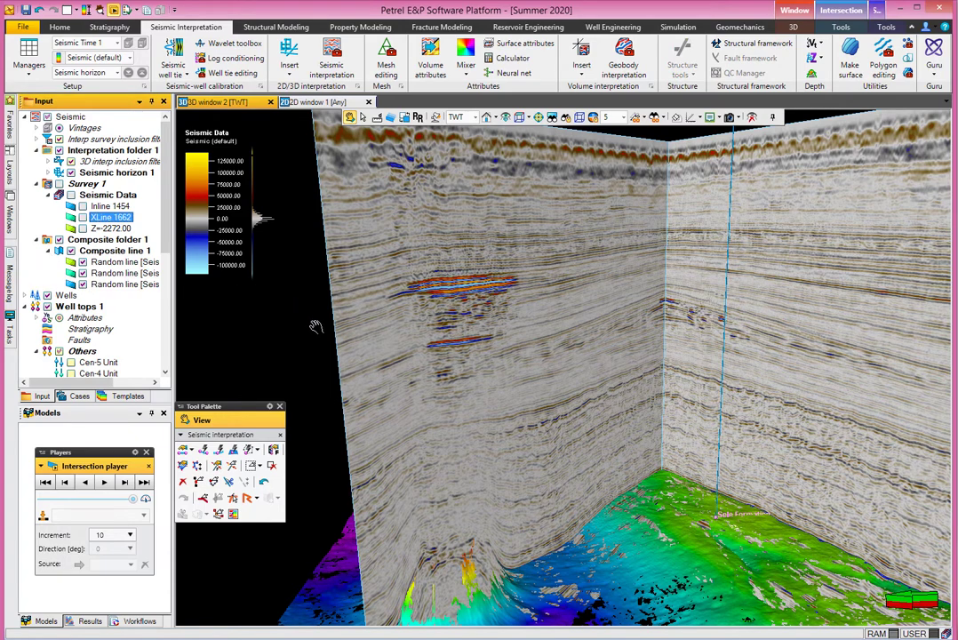
{"action": "scroll", "coordinate": [364, 374], "scroll_direction": "down", "scroll_amount": 5}
{"action": "left_click_drag", "start_coordinate": [645, 346], "coordinate": [550, 358]}
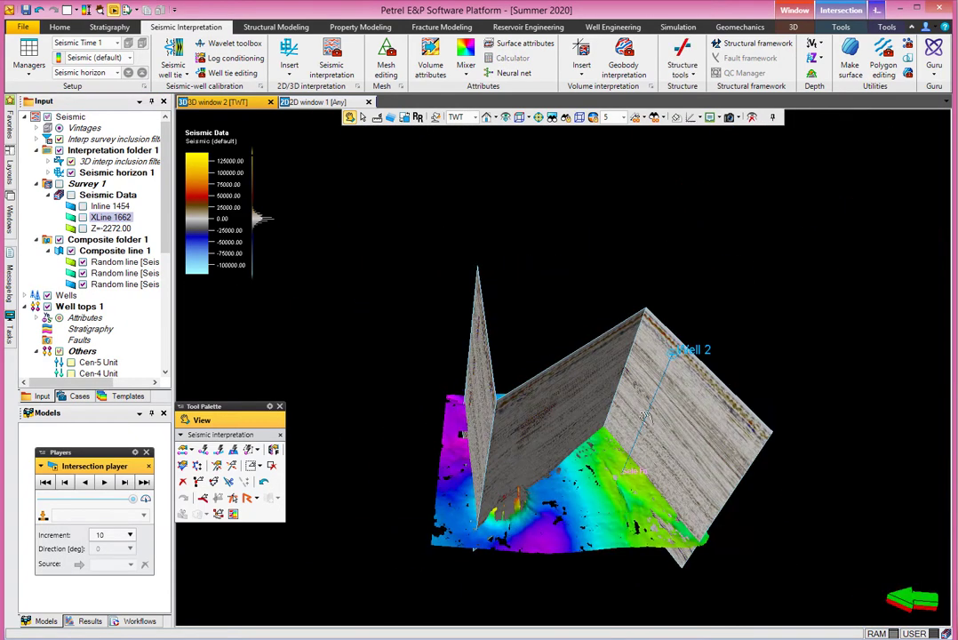
{"action": "left_click", "coordinate": [82, 274]}
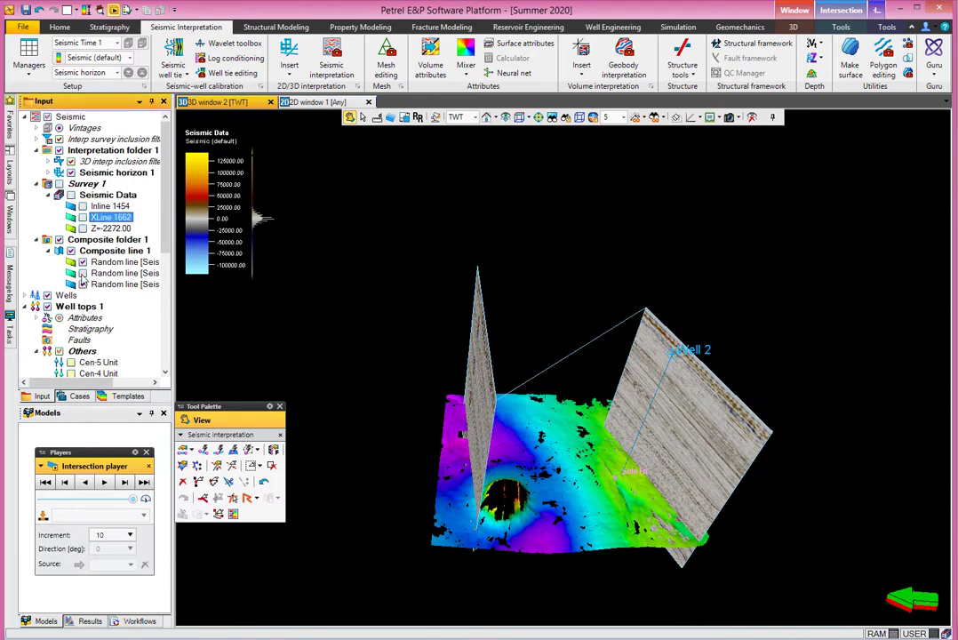
{"action": "left_click", "coordinate": [82, 274]}
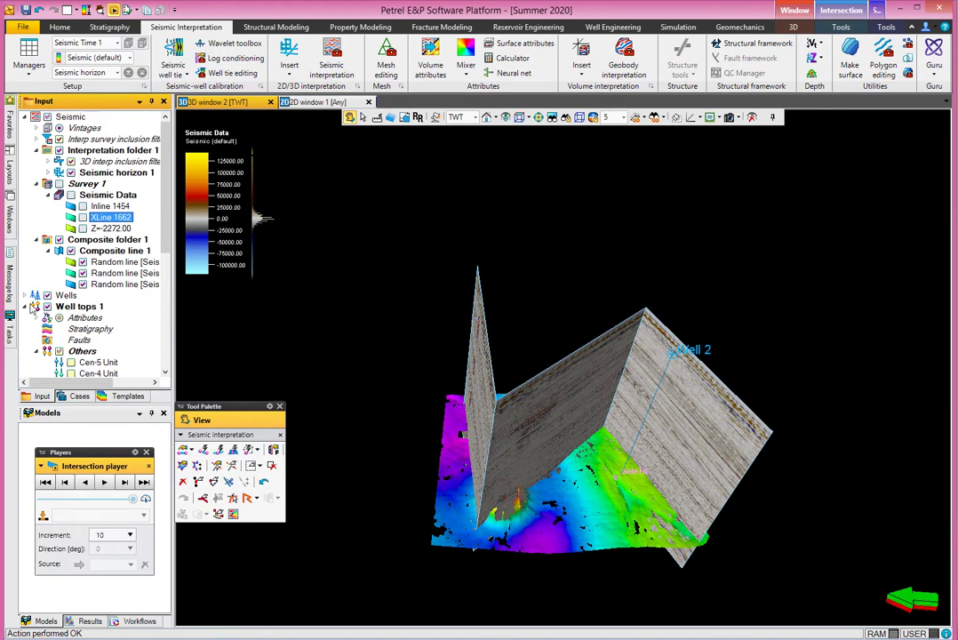
Hide Composite line 1, collapse it along with Survey 1 and Interpretation folder 1, and show Seismic horizon 1 from above
{"action": "left_click", "coordinate": [71, 250]}
{"action": "left_click", "coordinate": [49, 251]}
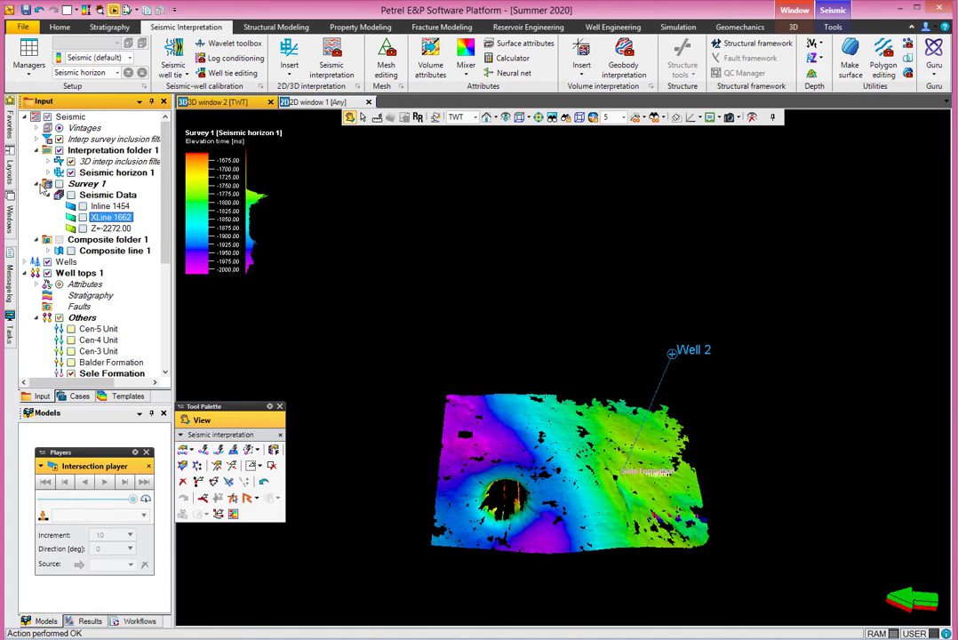
{"action": "left_click", "coordinate": [37, 184]}
{"action": "left_click", "coordinate": [38, 150]}
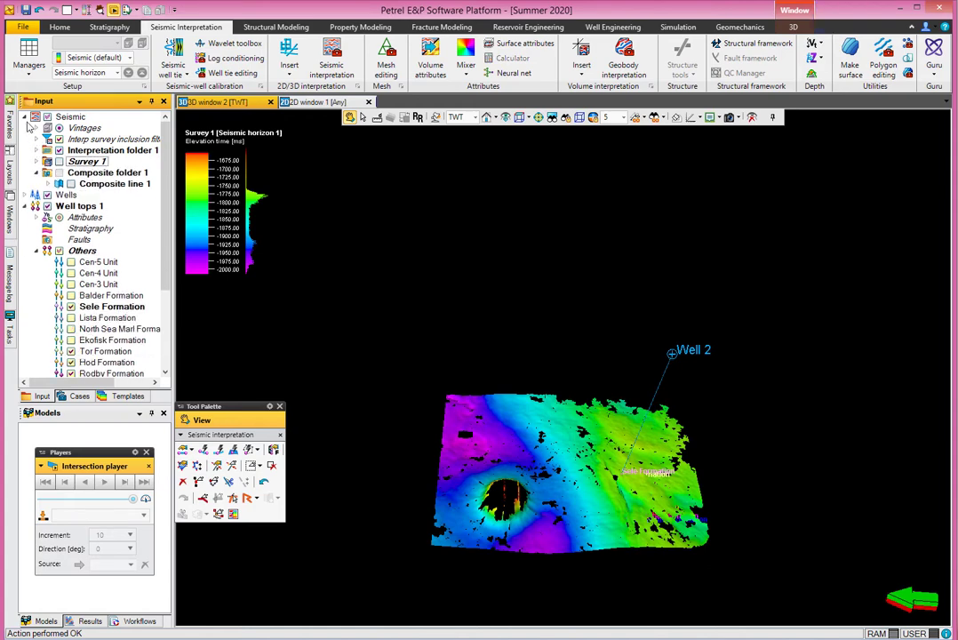
{"action": "left_click", "coordinate": [519, 120]}
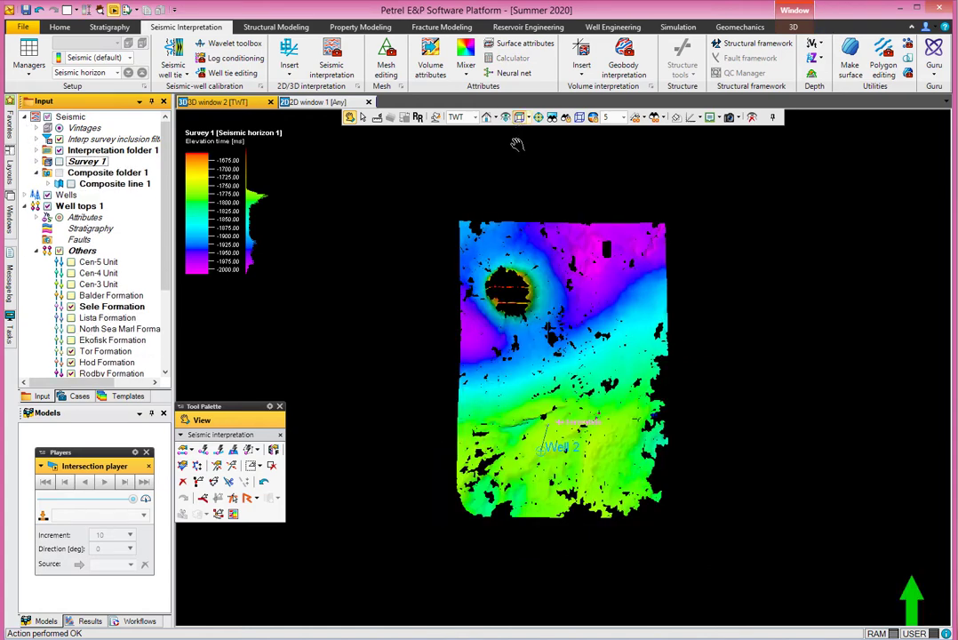